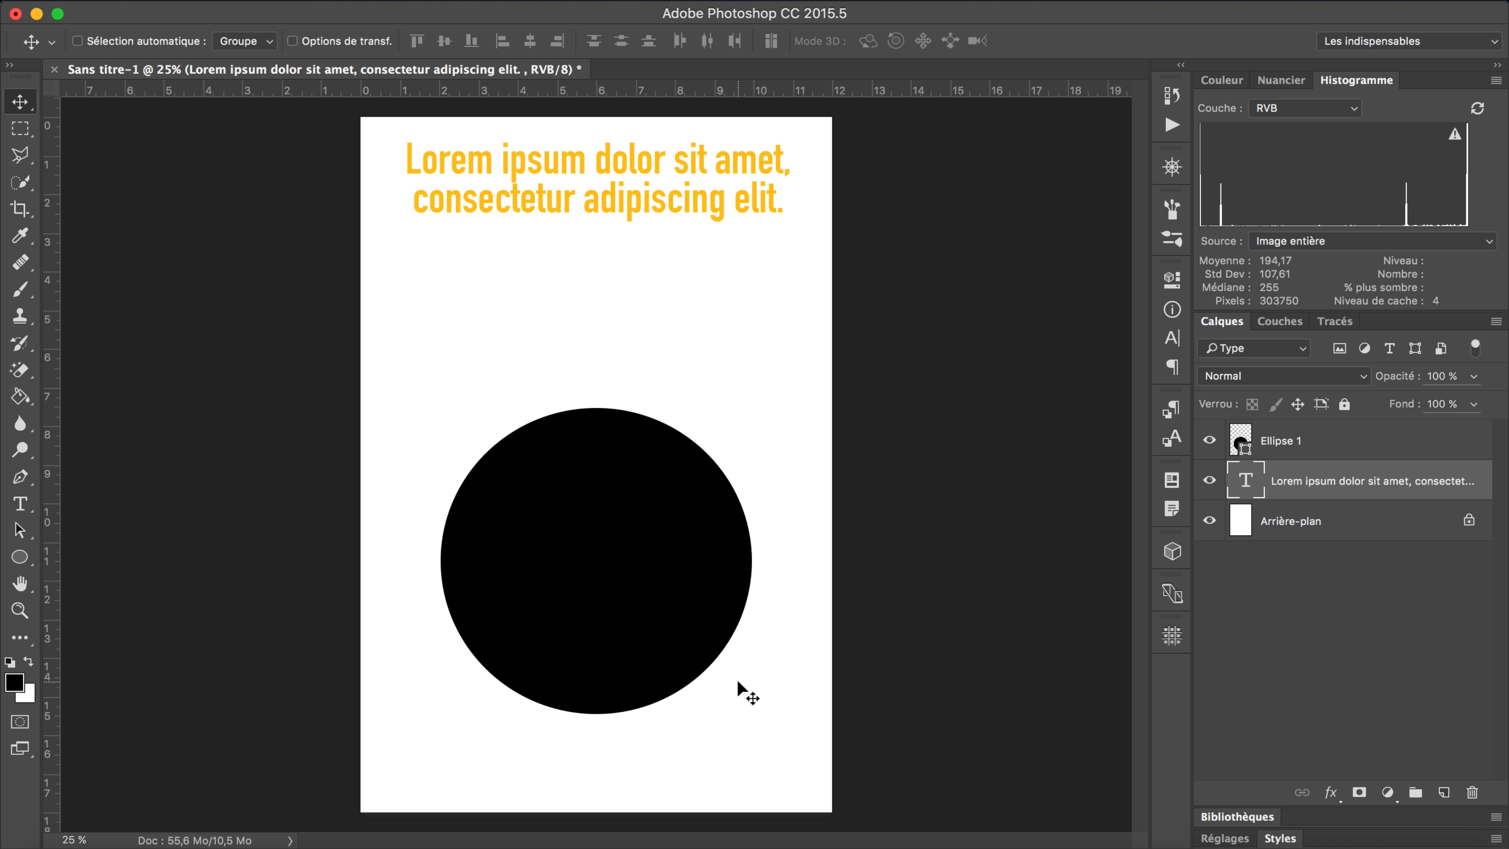
Add a gradient fill layer (Dégradé) directly above the Arrière-plan background layer
{"action": "left_click", "coordinate": [778, 724], "text": "super"}
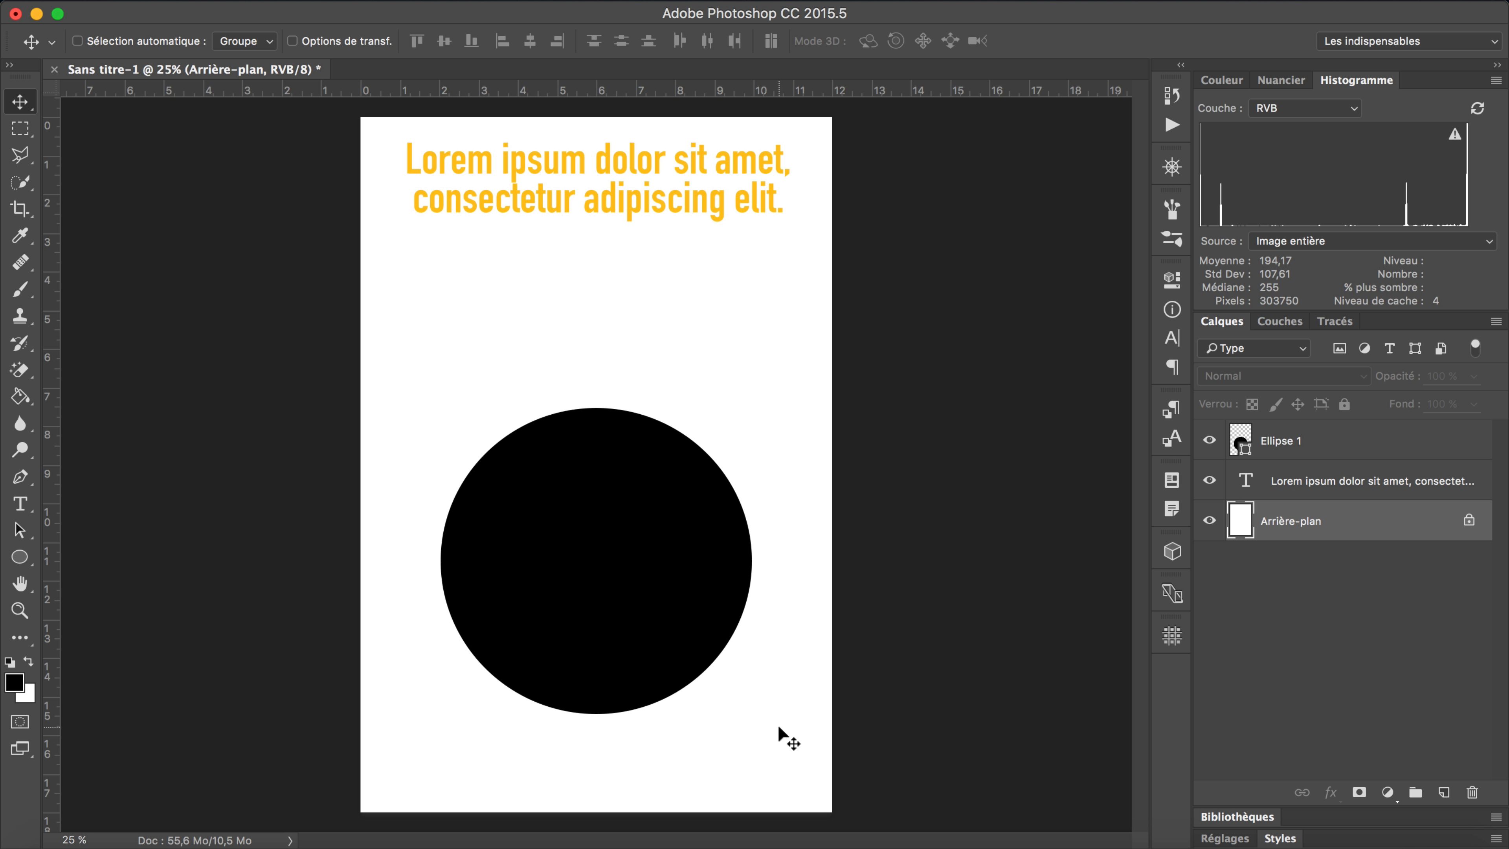
{"action": "left_click", "coordinate": [1388, 792]}
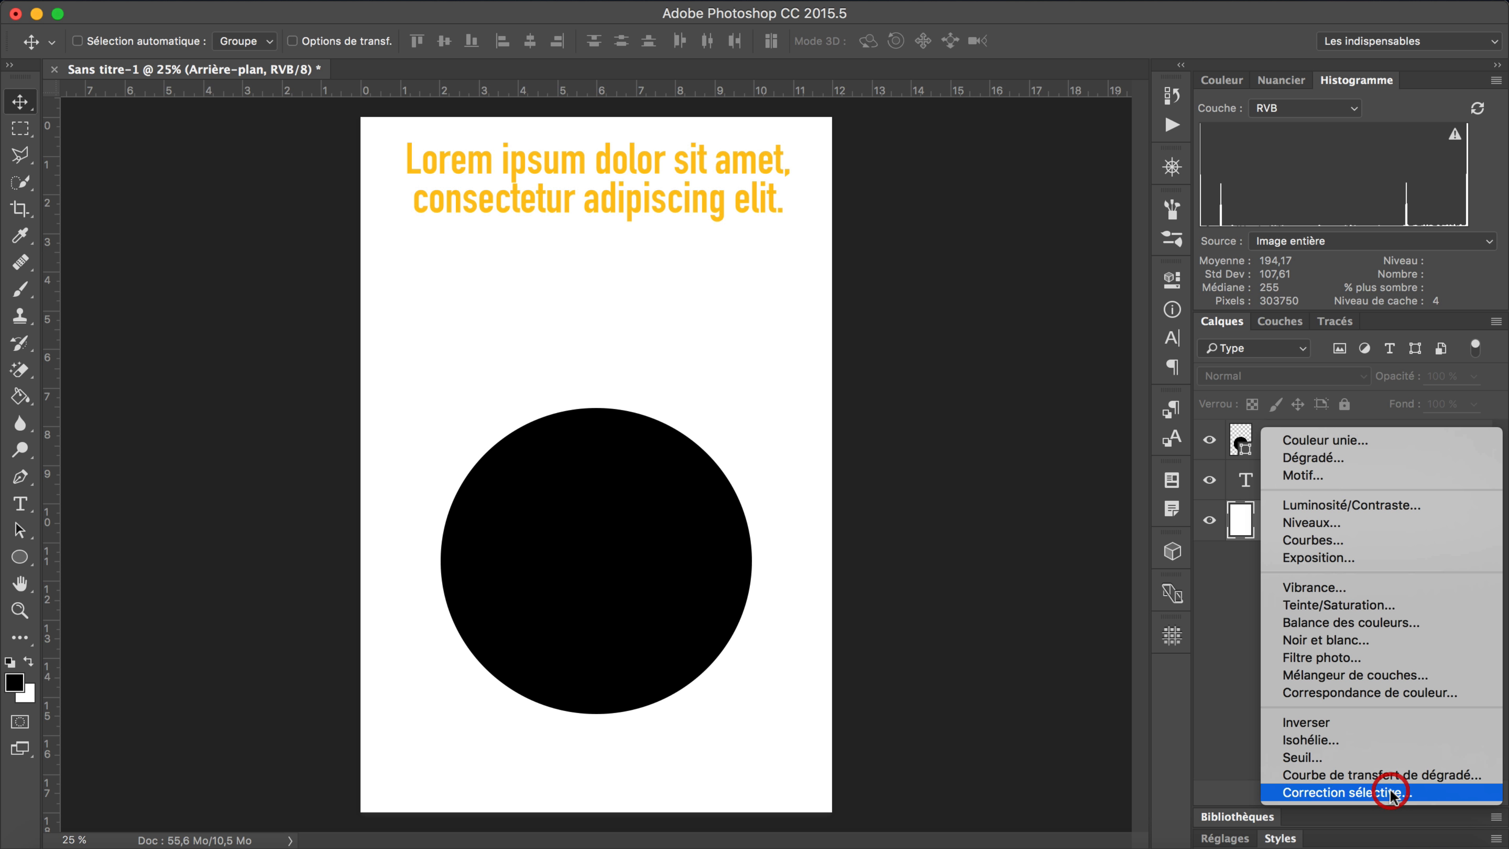
{"action": "left_click", "coordinate": [1231, 771]}
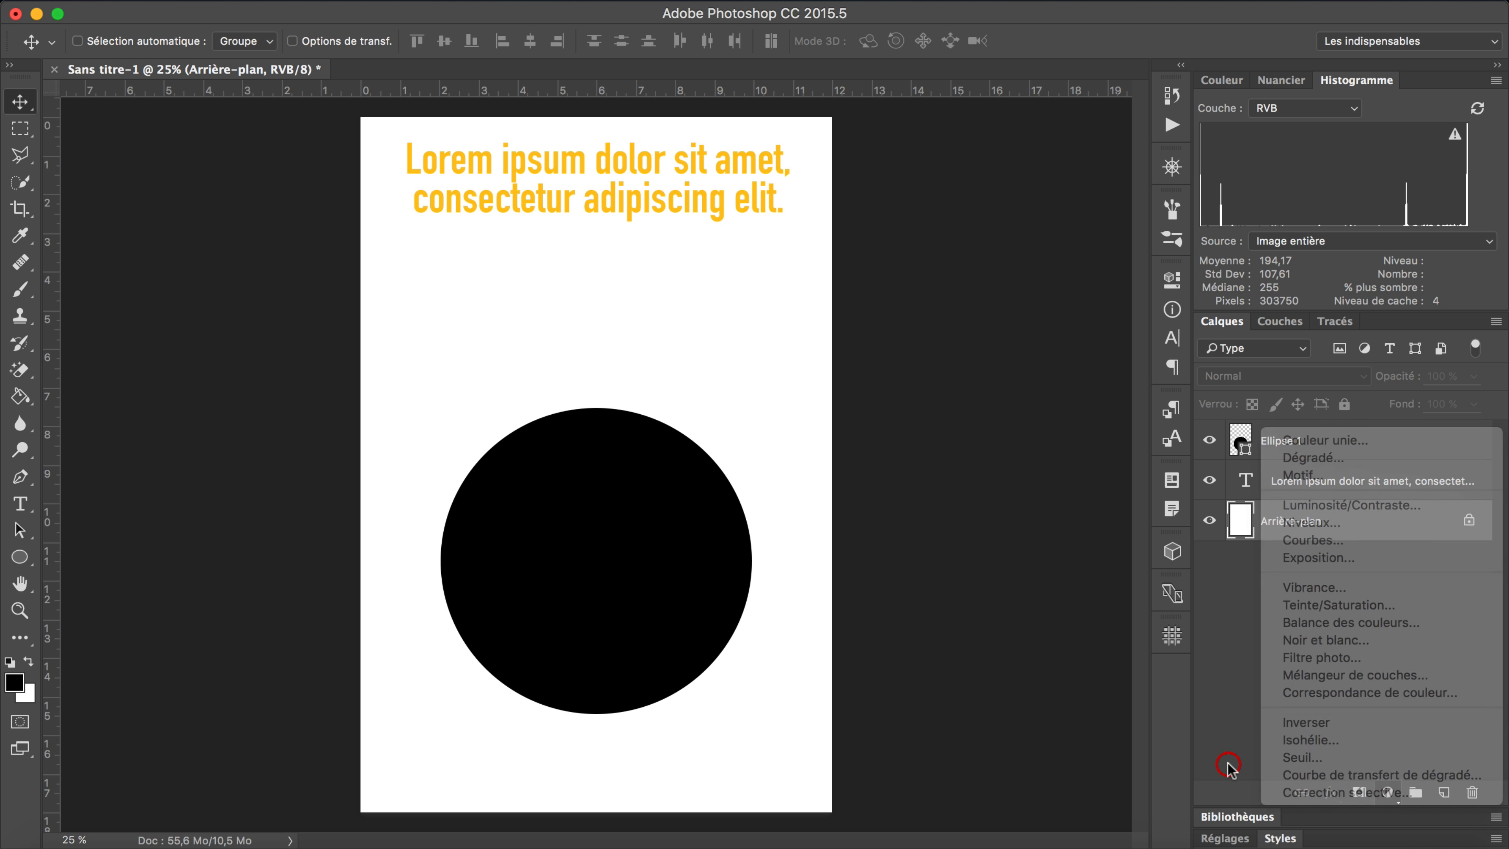
{"action": "left_click", "coordinate": [1388, 792]}
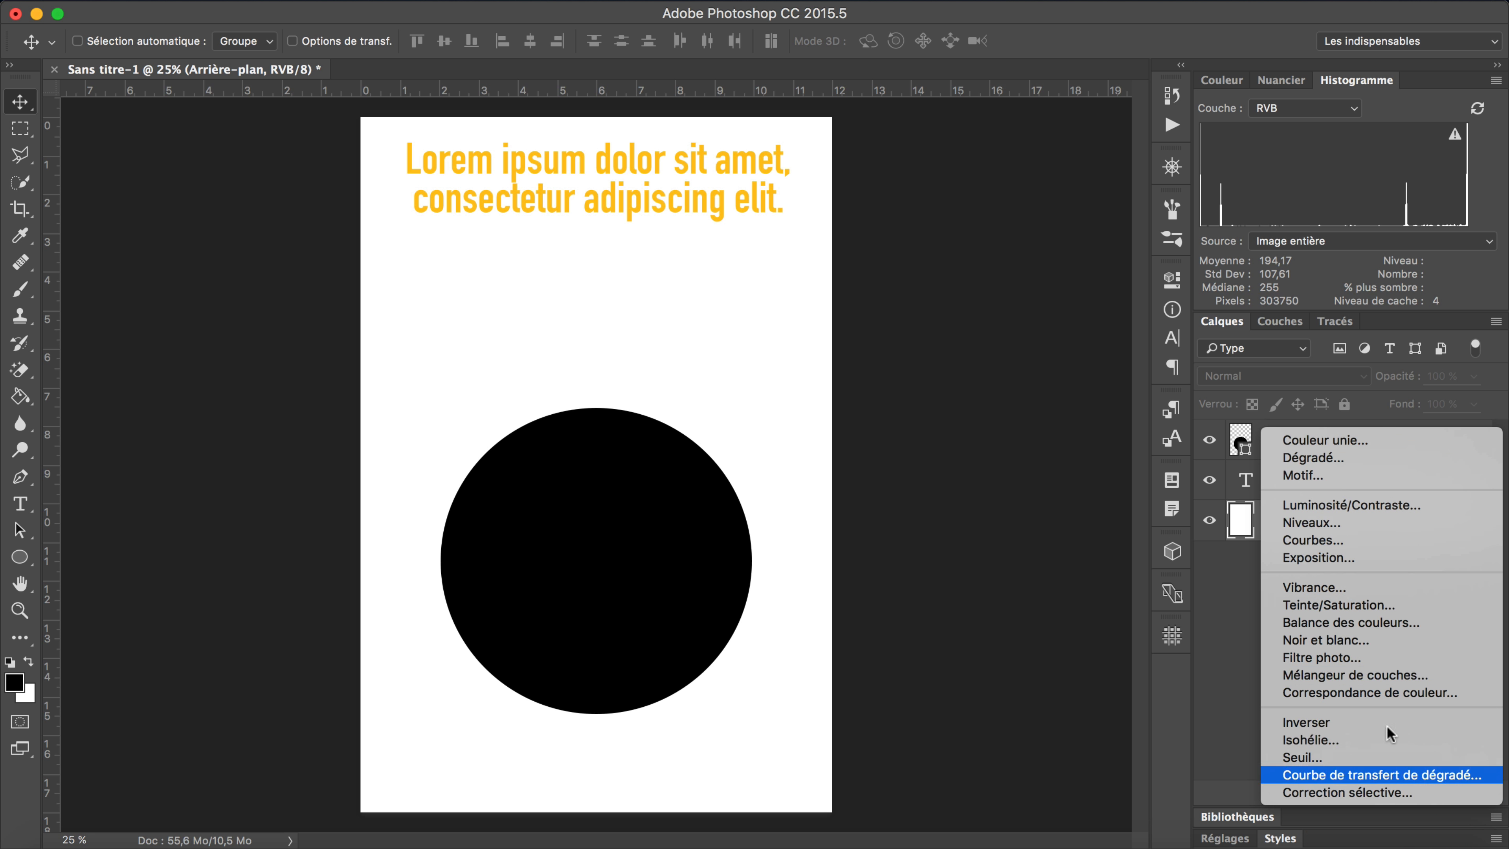
{"action": "left_click", "coordinate": [1367, 457]}
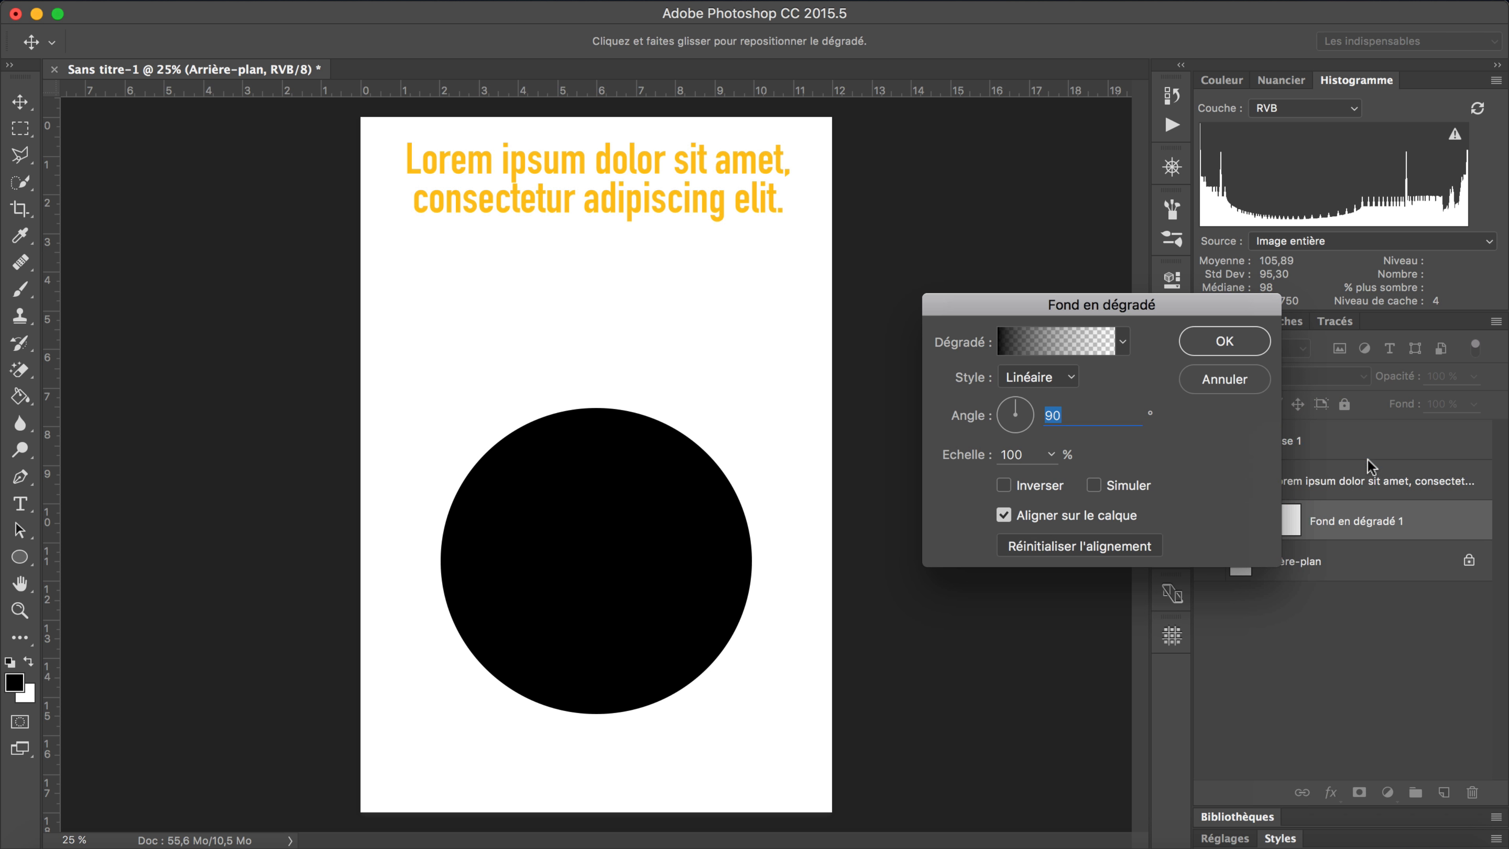
{"action": "left_click_drag", "start_coordinate": [1068, 296], "coordinate": [949, 153]}
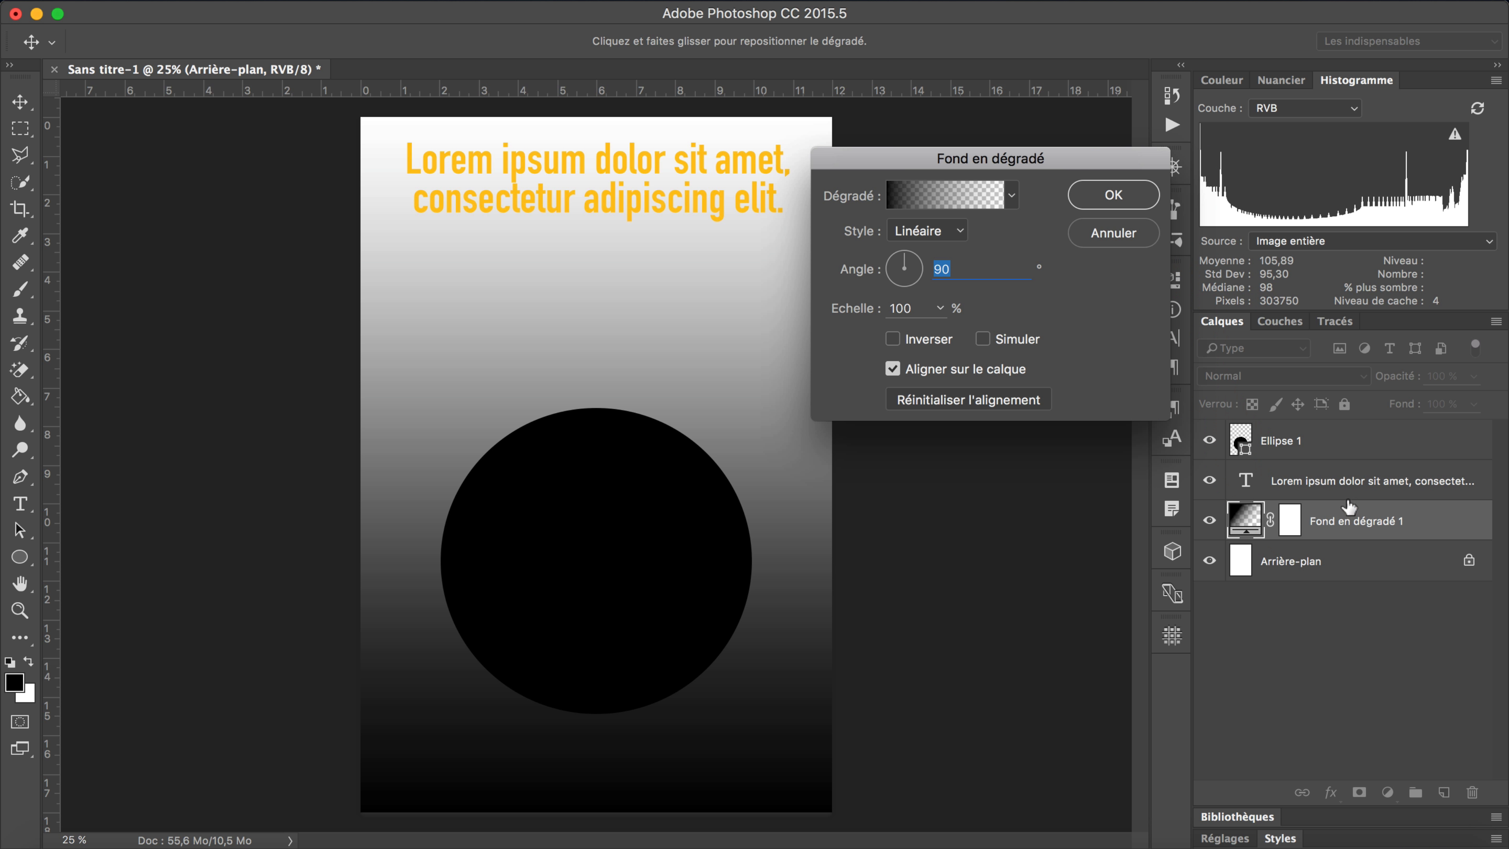
Examine the opacity and colour stops at both ends of the Couleur -> Transparent gradient in the gradient editor
{"action": "left_click", "coordinate": [930, 195]}
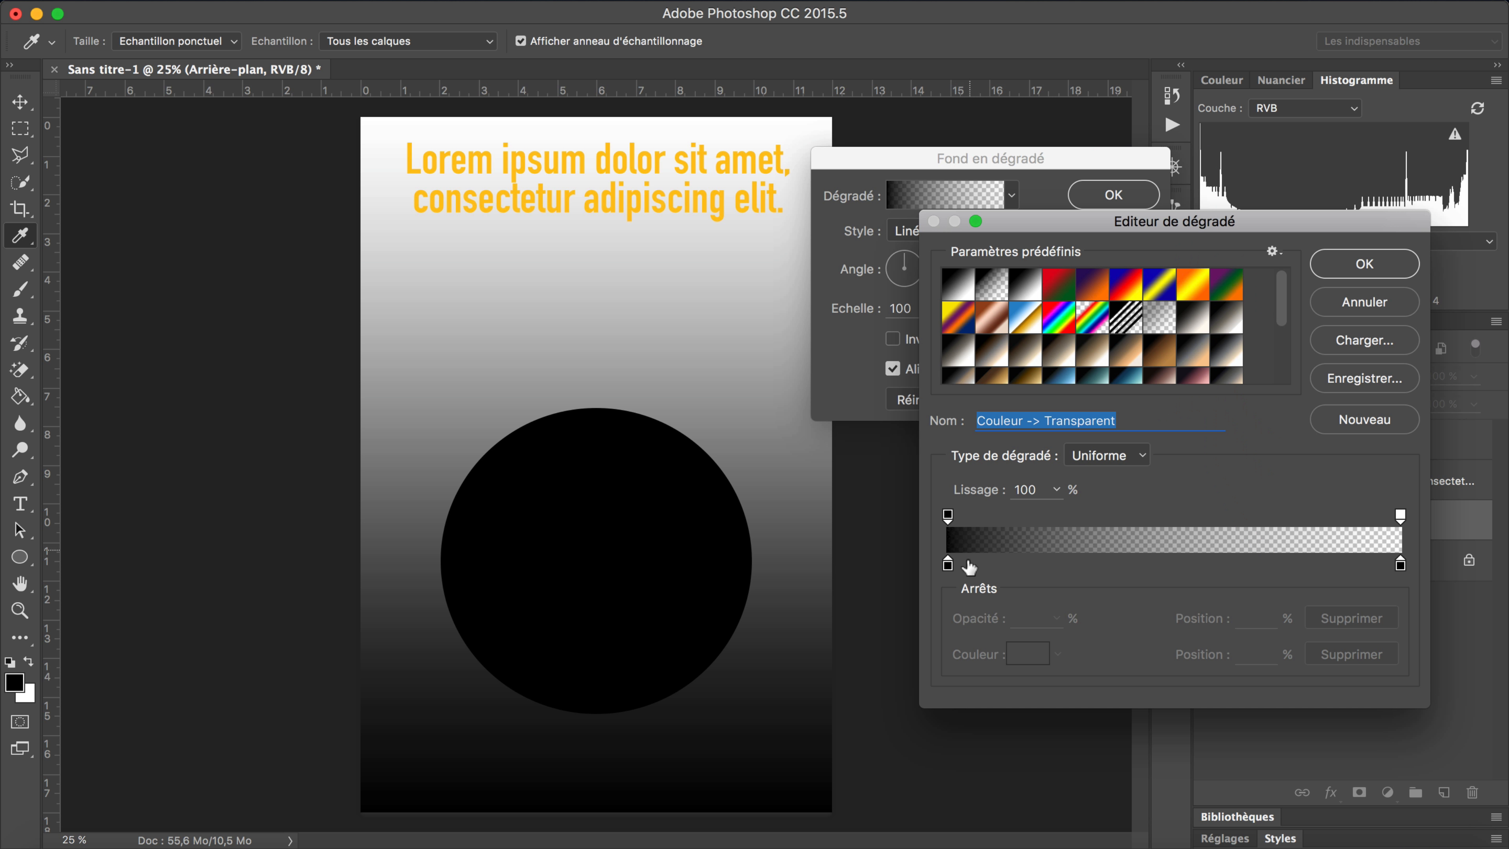
{"action": "left_click", "coordinate": [948, 515]}
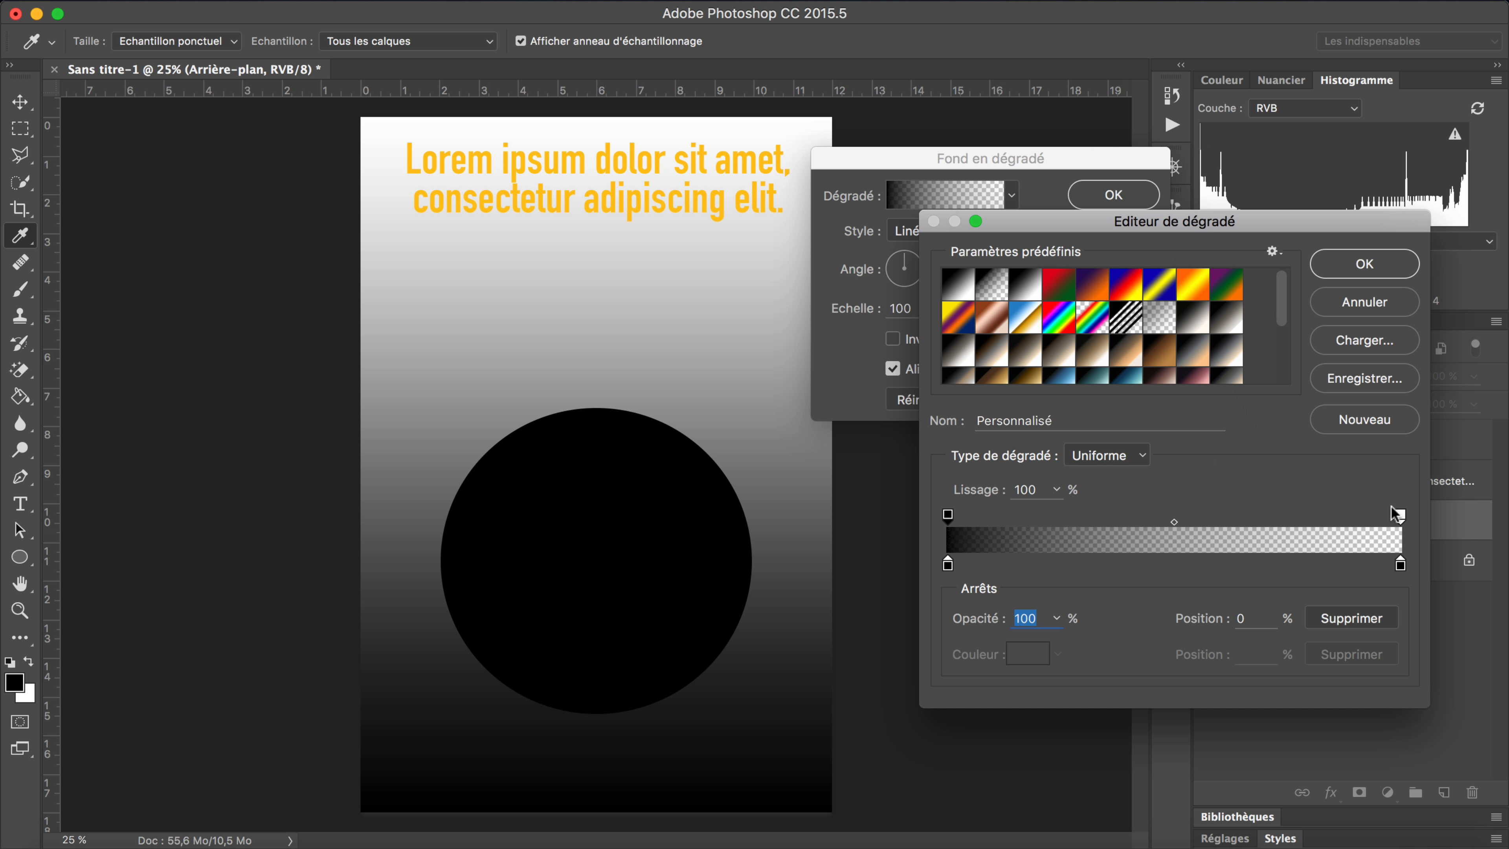
{"action": "left_click", "coordinate": [1400, 515]}
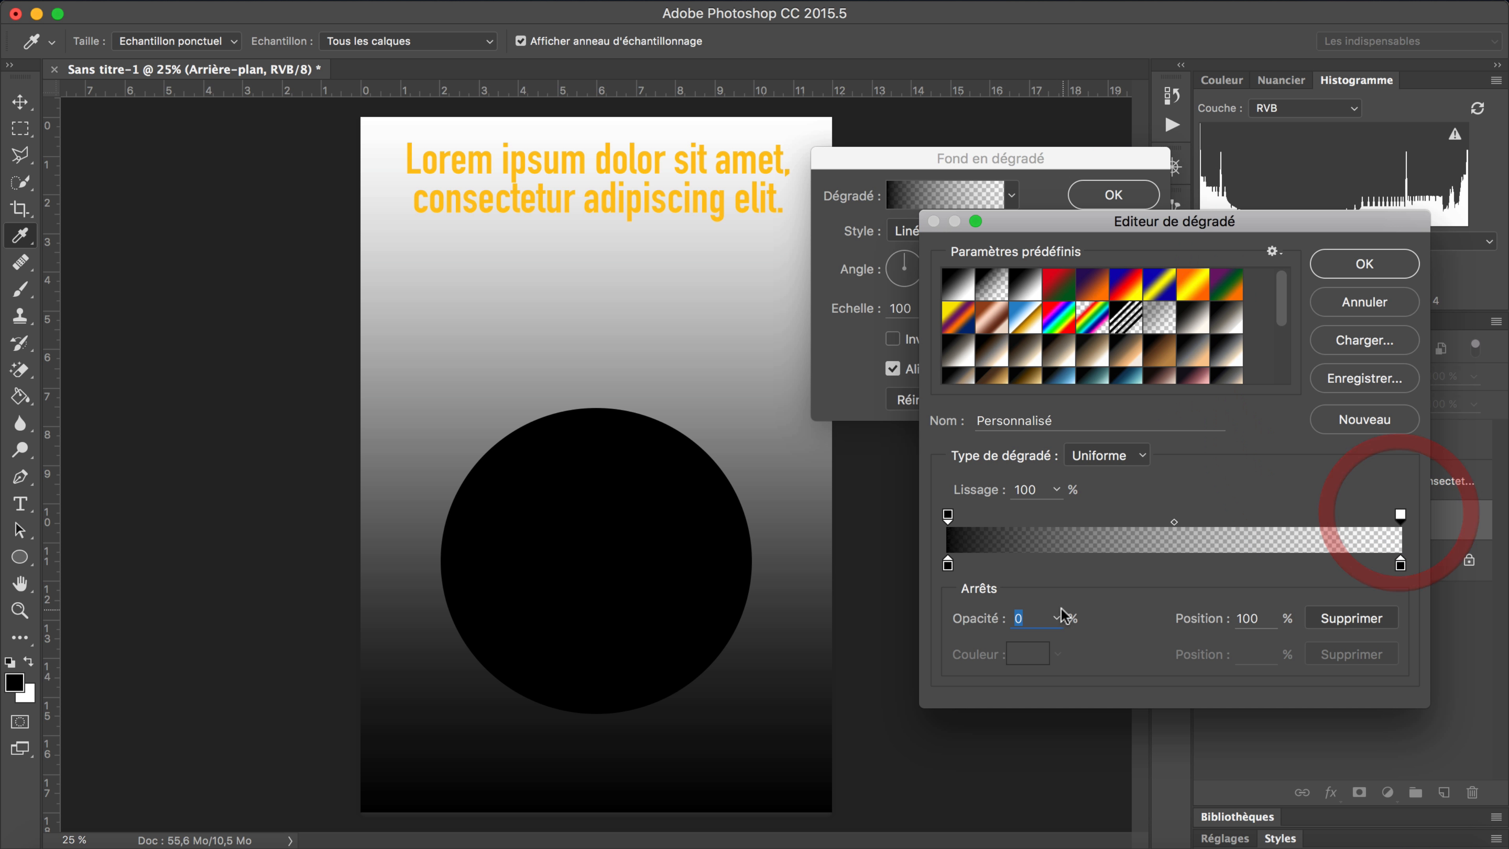
{"action": "left_click", "coordinate": [948, 564]}
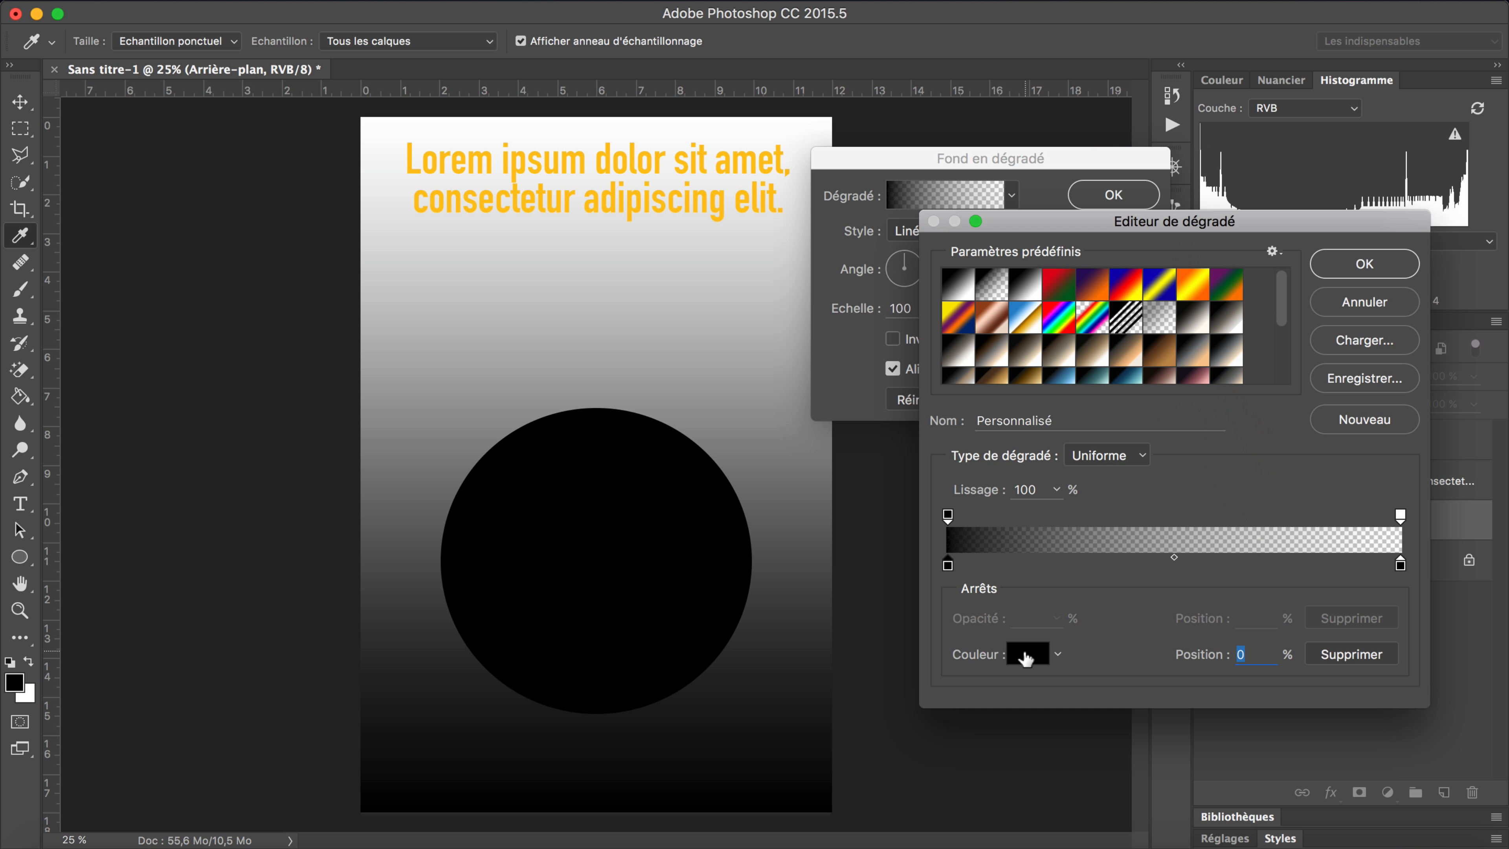
{"action": "left_click", "coordinate": [1401, 564]}
{"action": "left_click", "coordinate": [948, 516]}
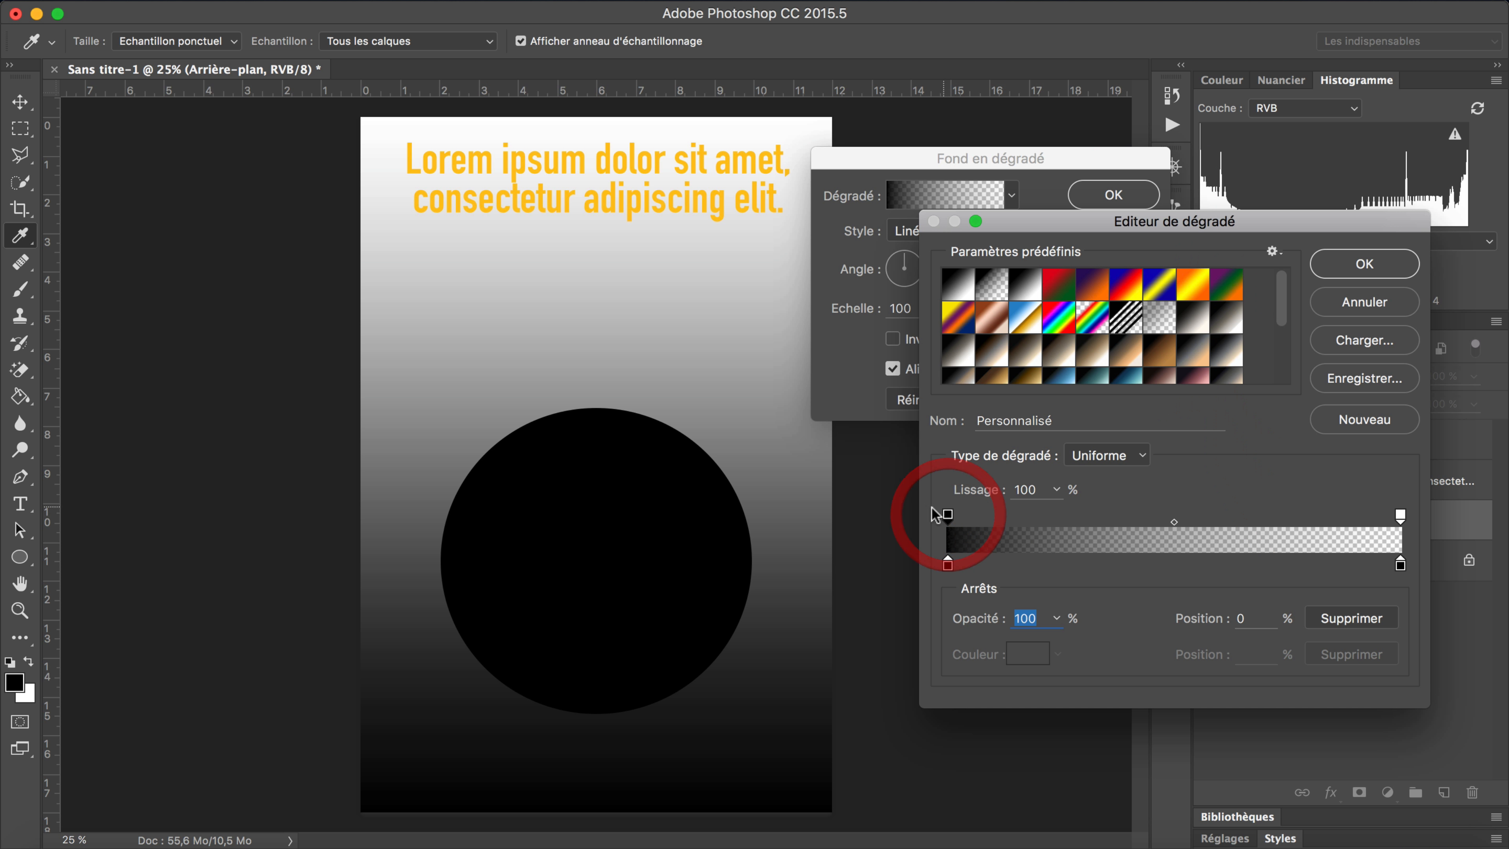
{"action": "left_click", "coordinate": [1400, 516]}
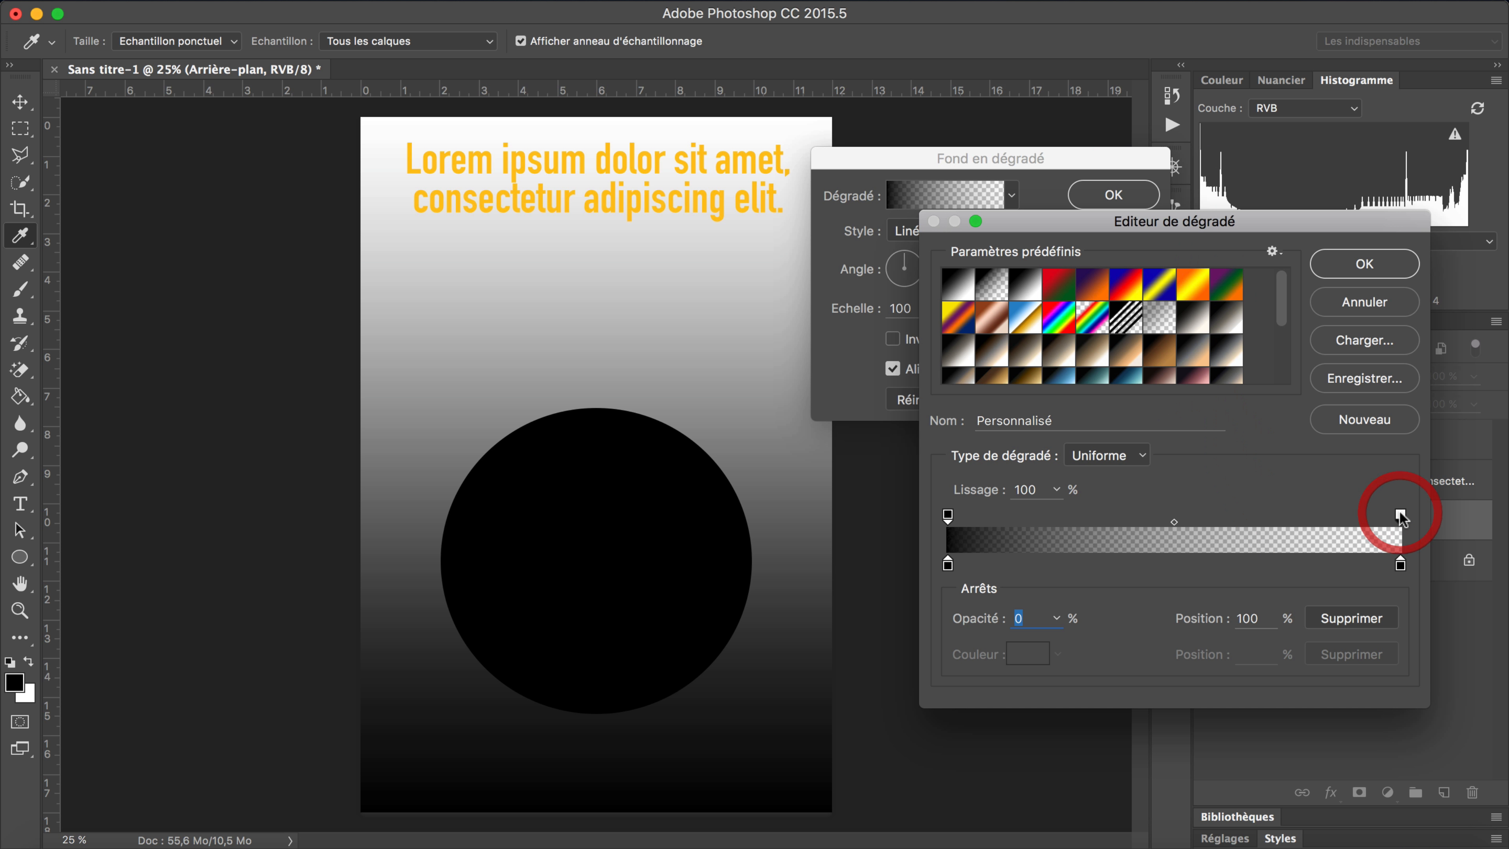
{"action": "left_click", "coordinate": [1365, 265]}
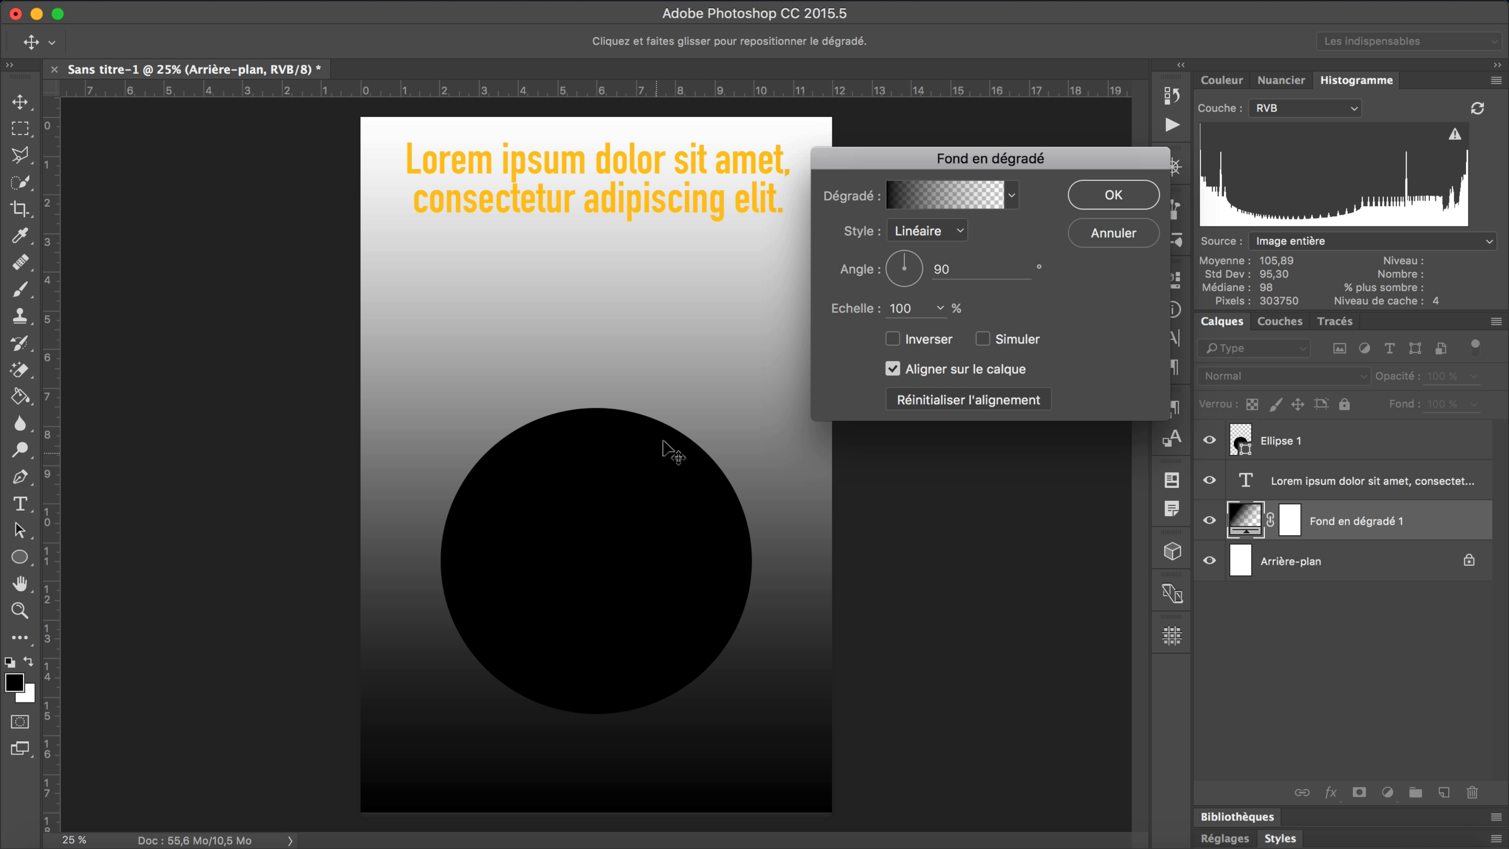
Try a hard-edged gradient by setting its scale to 1 %, and move its edge up to just below the title
{"action": "left_click_drag", "start_coordinate": [1011, 160], "coordinate": [1065, 273]}
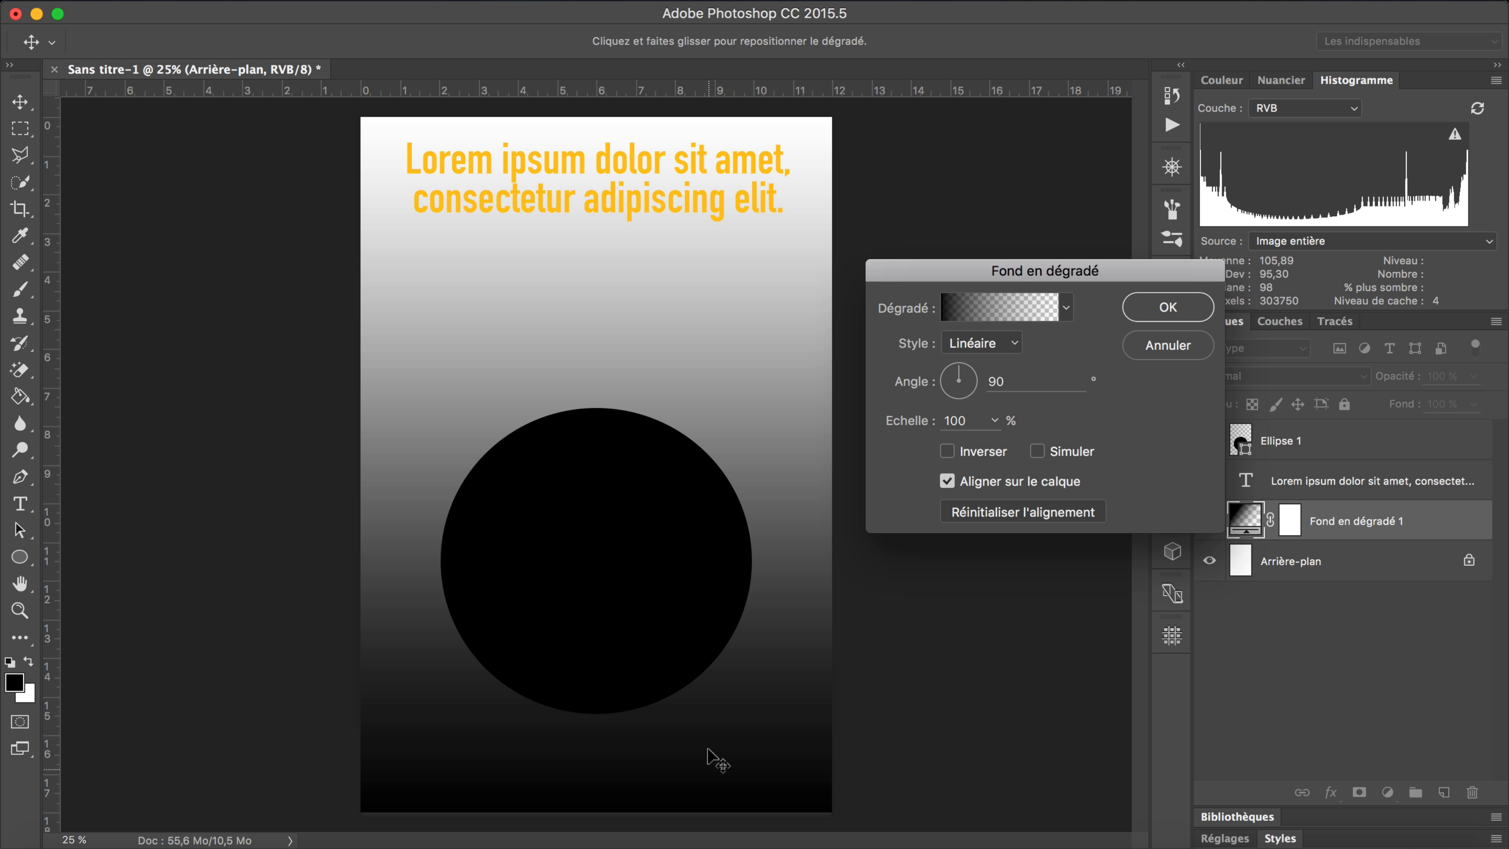
{"action": "left_click_drag", "start_coordinate": [700, 759], "coordinate": [724, 781]}
{"action": "left_click", "coordinate": [731, 766]}
{"action": "left_click_drag", "start_coordinate": [906, 421], "coordinate": [597, 425]}
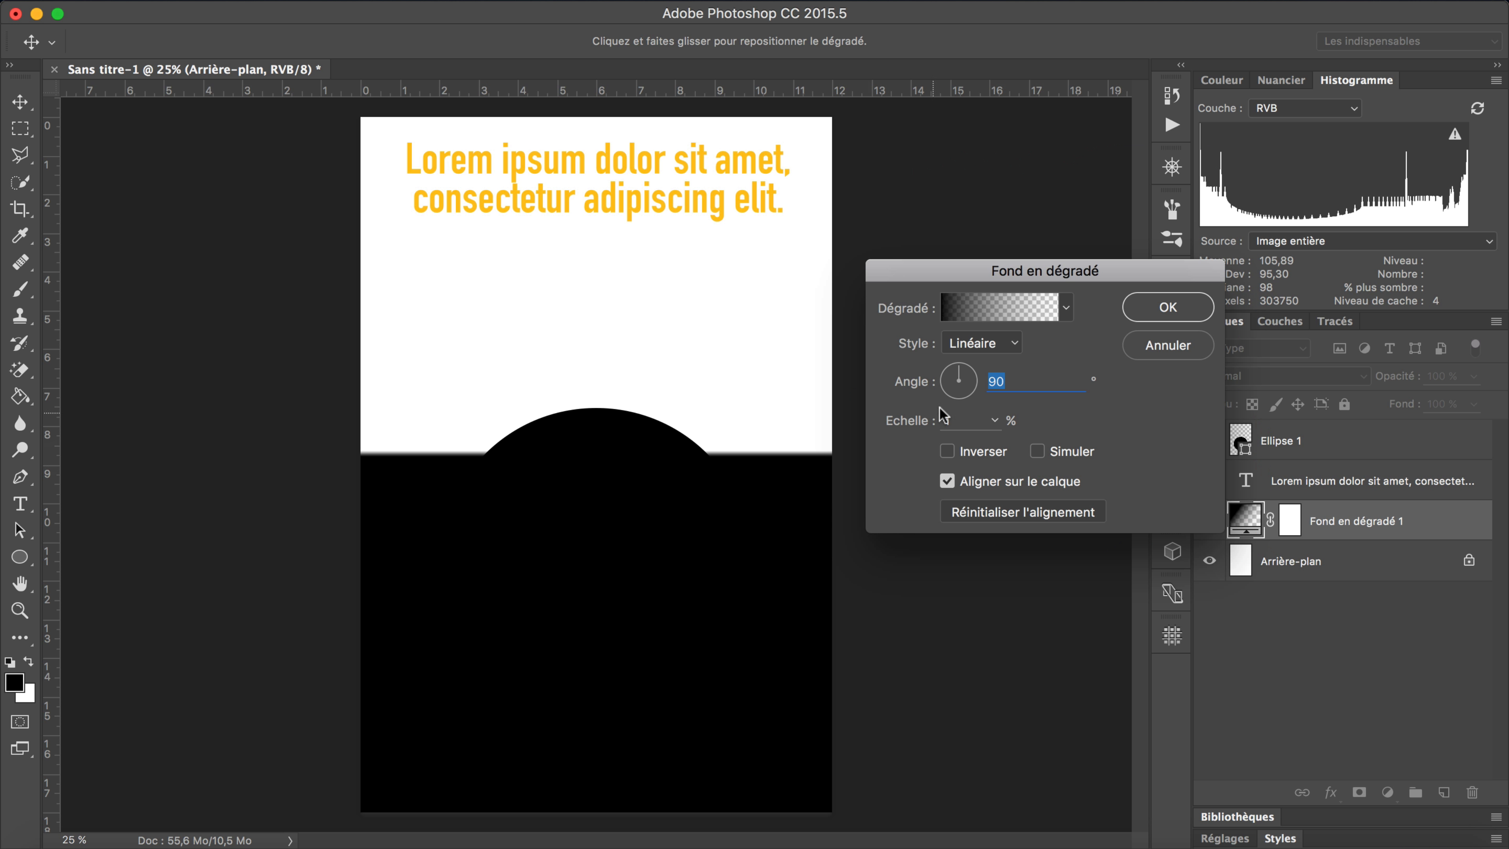
{"action": "left_click_drag", "start_coordinate": [784, 502], "coordinate": [779, 327]}
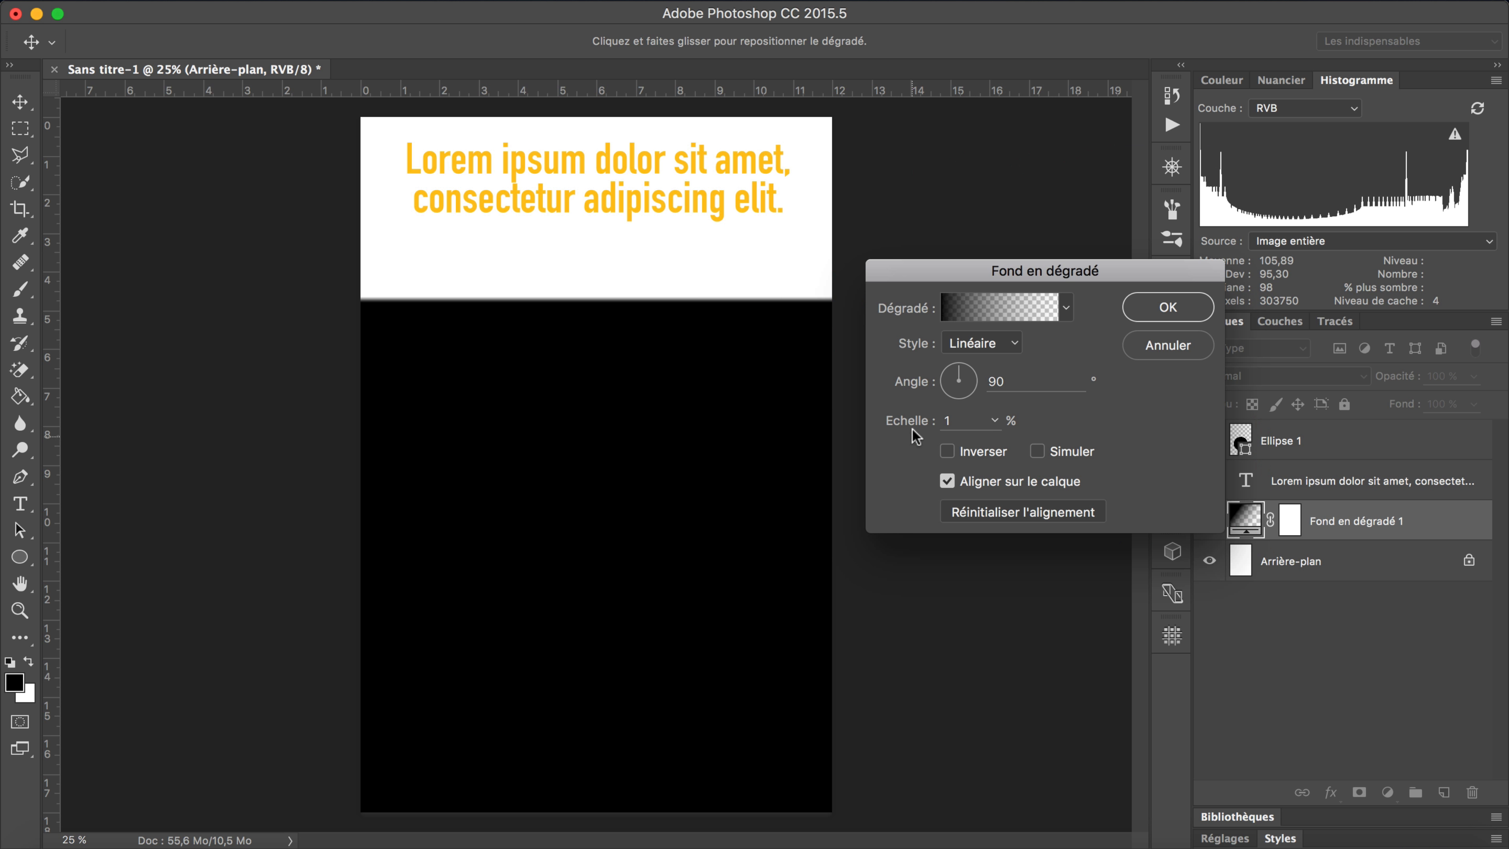
Set the linear gradient's scale to 90 % and reposition it lower on the page
{"action": "mouse_move", "coordinate": [911, 423]}
{"action": "left_mouse_down"}
{"action": "mouse_move", "coordinate": [927, 421]}
{"action": "mouse_move", "coordinate": [908, 424]}
{"action": "left_mouse_up"}
{"action": "left_click_drag", "start_coordinate": [798, 448], "coordinate": [809, 704]}
{"action": "left_click_drag", "start_coordinate": [909, 423], "coordinate": [909, 428]}
{"action": "left_click", "coordinate": [769, 719]}
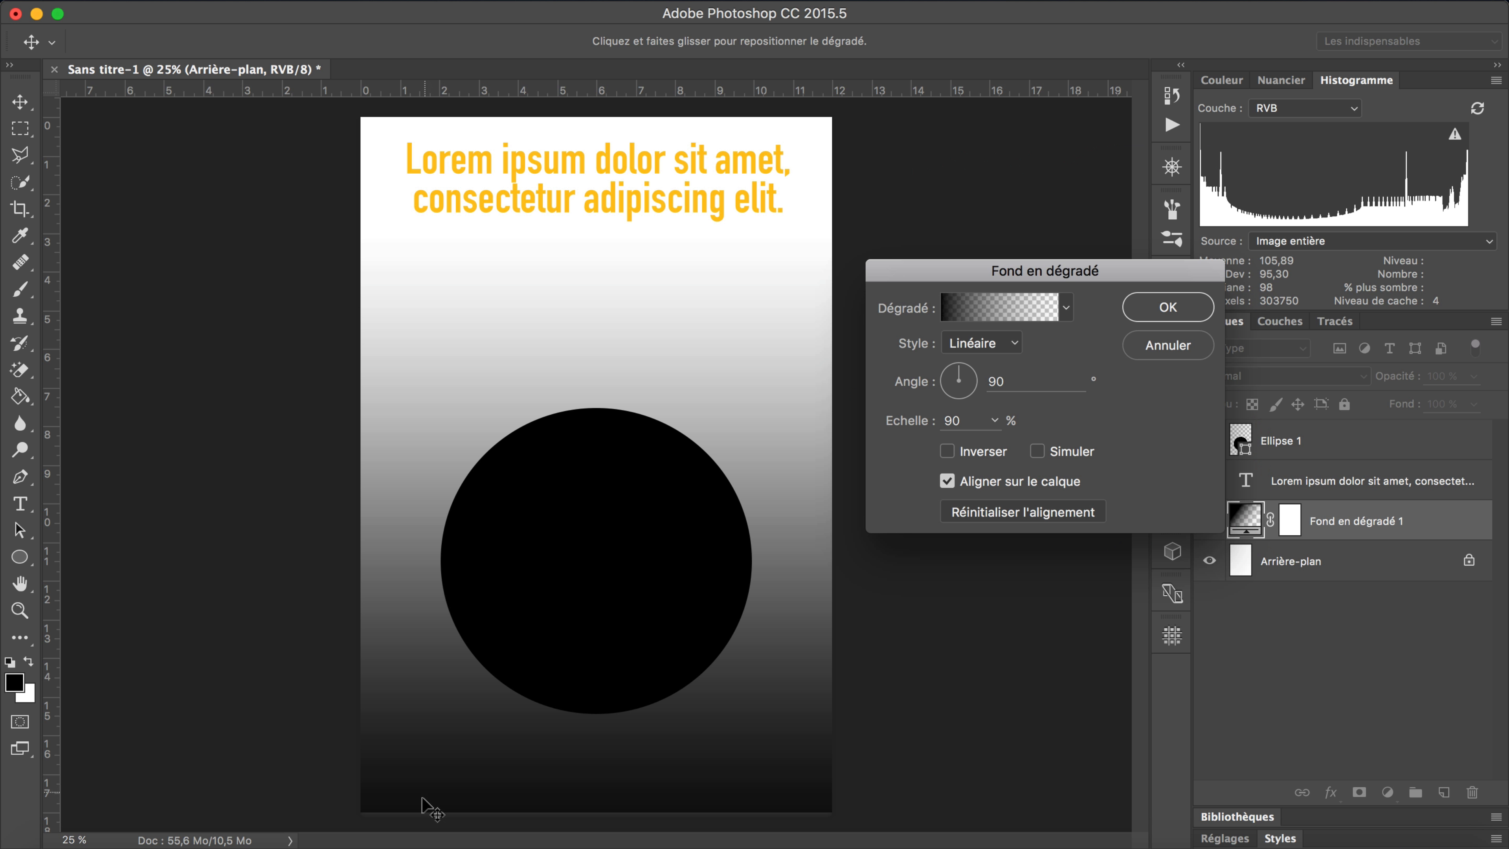
{"action": "left_click", "coordinate": [755, 763]}
Try the Radial gradient style at 76 % scale, centred around the lower edge of the black circle
{"action": "left_click", "coordinate": [989, 347]}
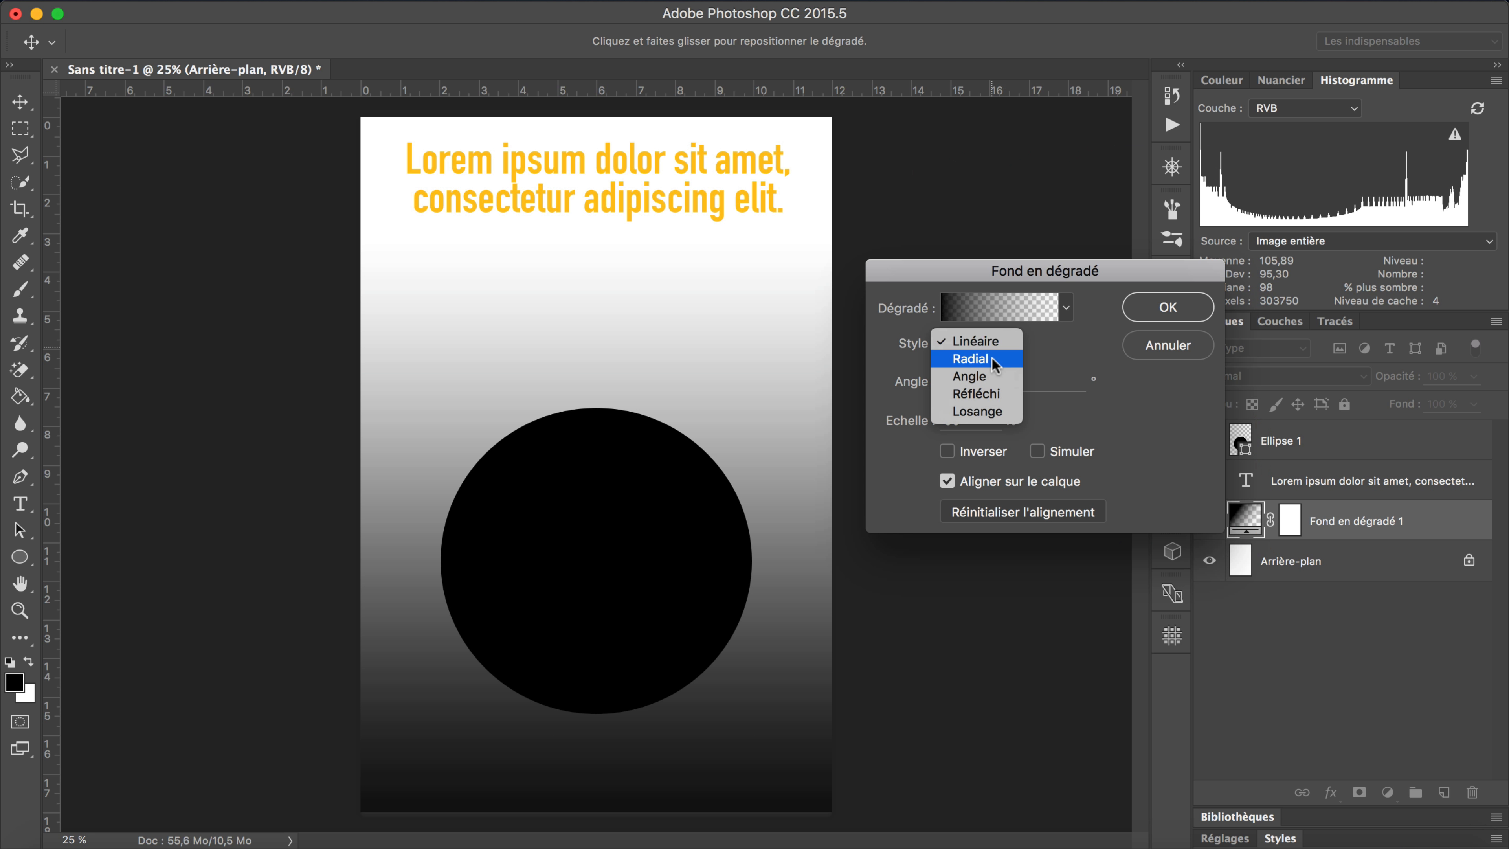
{"action": "left_click", "coordinate": [991, 358]}
{"action": "left_click_drag", "start_coordinate": [714, 421], "coordinate": [786, 167]}
{"action": "left_click_drag", "start_coordinate": [916, 428], "coordinate": [959, 427]}
{"action": "left_click_drag", "start_coordinate": [739, 315], "coordinate": [615, 725]}
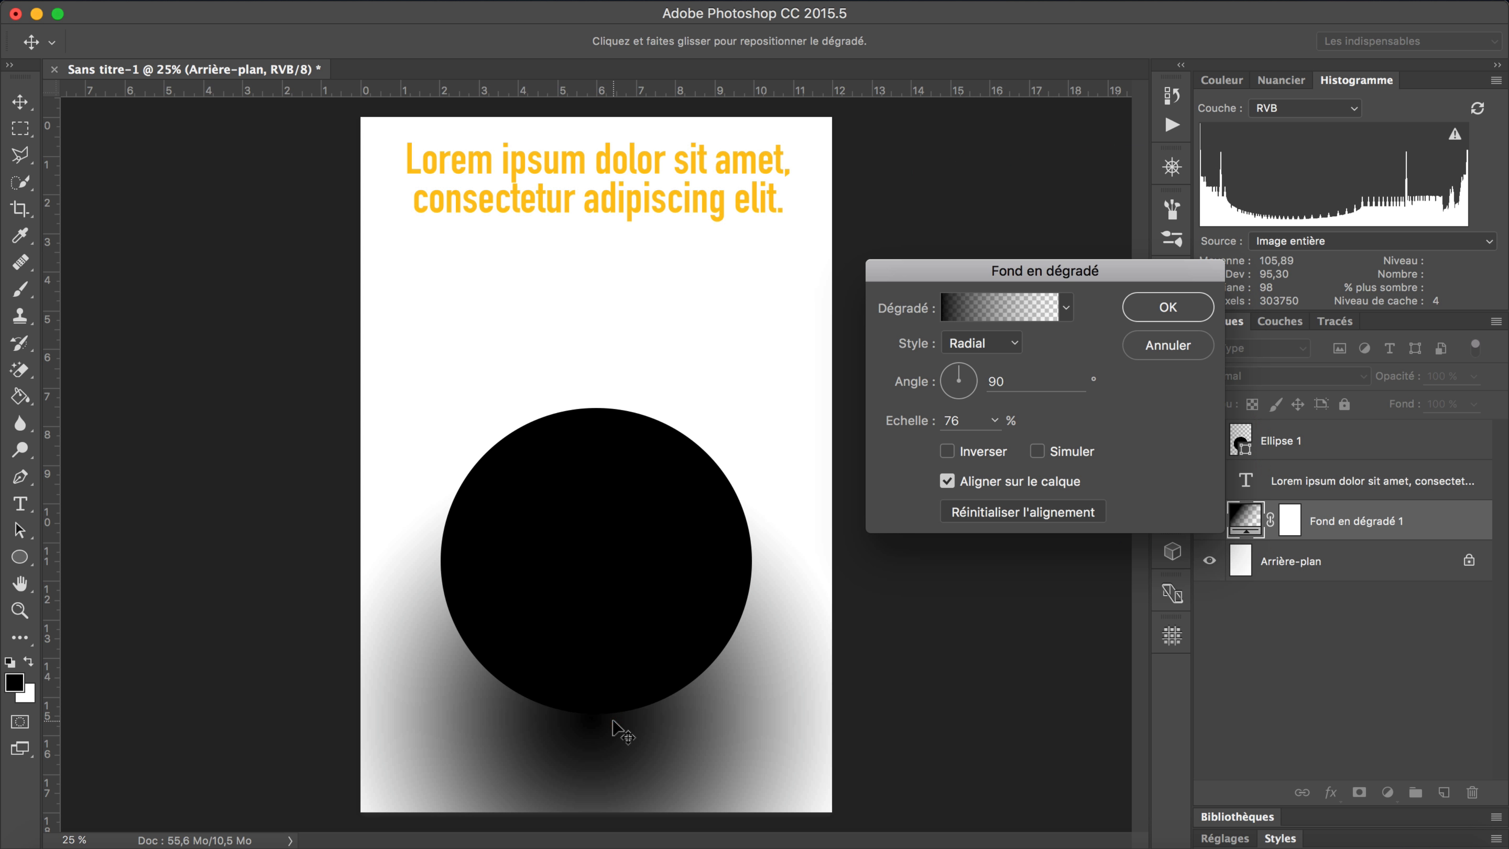
Enlarge the radial gradient to 209 % scale and reposition its centre below the black circle
{"action": "left_click_drag", "start_coordinate": [920, 423], "coordinate": [963, 422]}
{"action": "mouse_move", "coordinate": [614, 746]}
{"action": "left_mouse_down"}
{"action": "mouse_move", "coordinate": [613, 785]}
{"action": "mouse_move", "coordinate": [587, 724]}
{"action": "mouse_move", "coordinate": [600, 735]}
{"action": "left_mouse_up"}
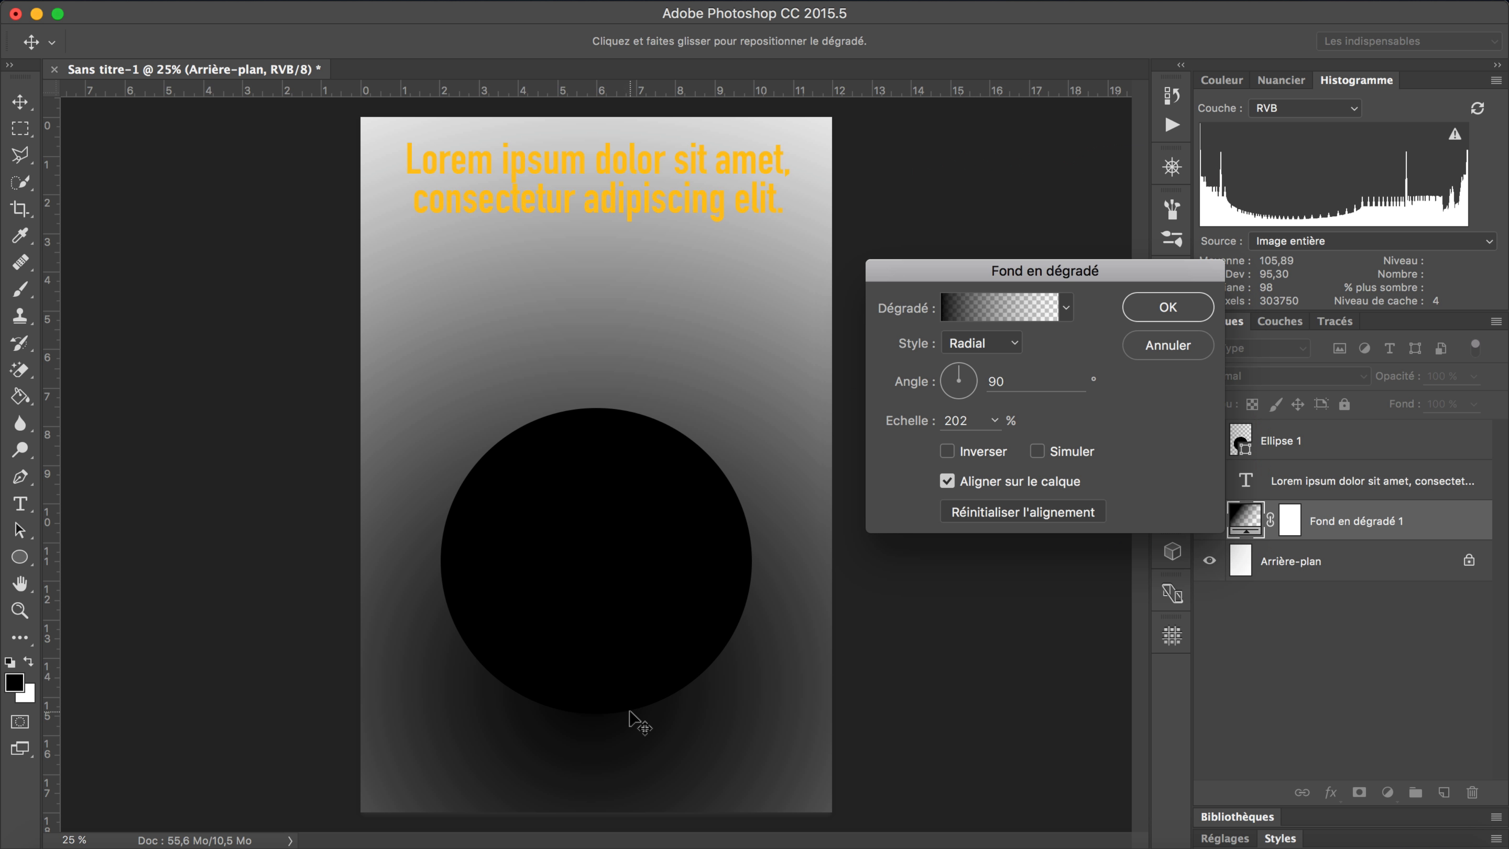
{"action": "left_click_drag", "start_coordinate": [618, 732], "coordinate": [605, 744]}
{"action": "left_click_drag", "start_coordinate": [919, 430], "coordinate": [882, 425]}
{"action": "left_click_drag", "start_coordinate": [660, 715], "coordinate": [637, 848]}
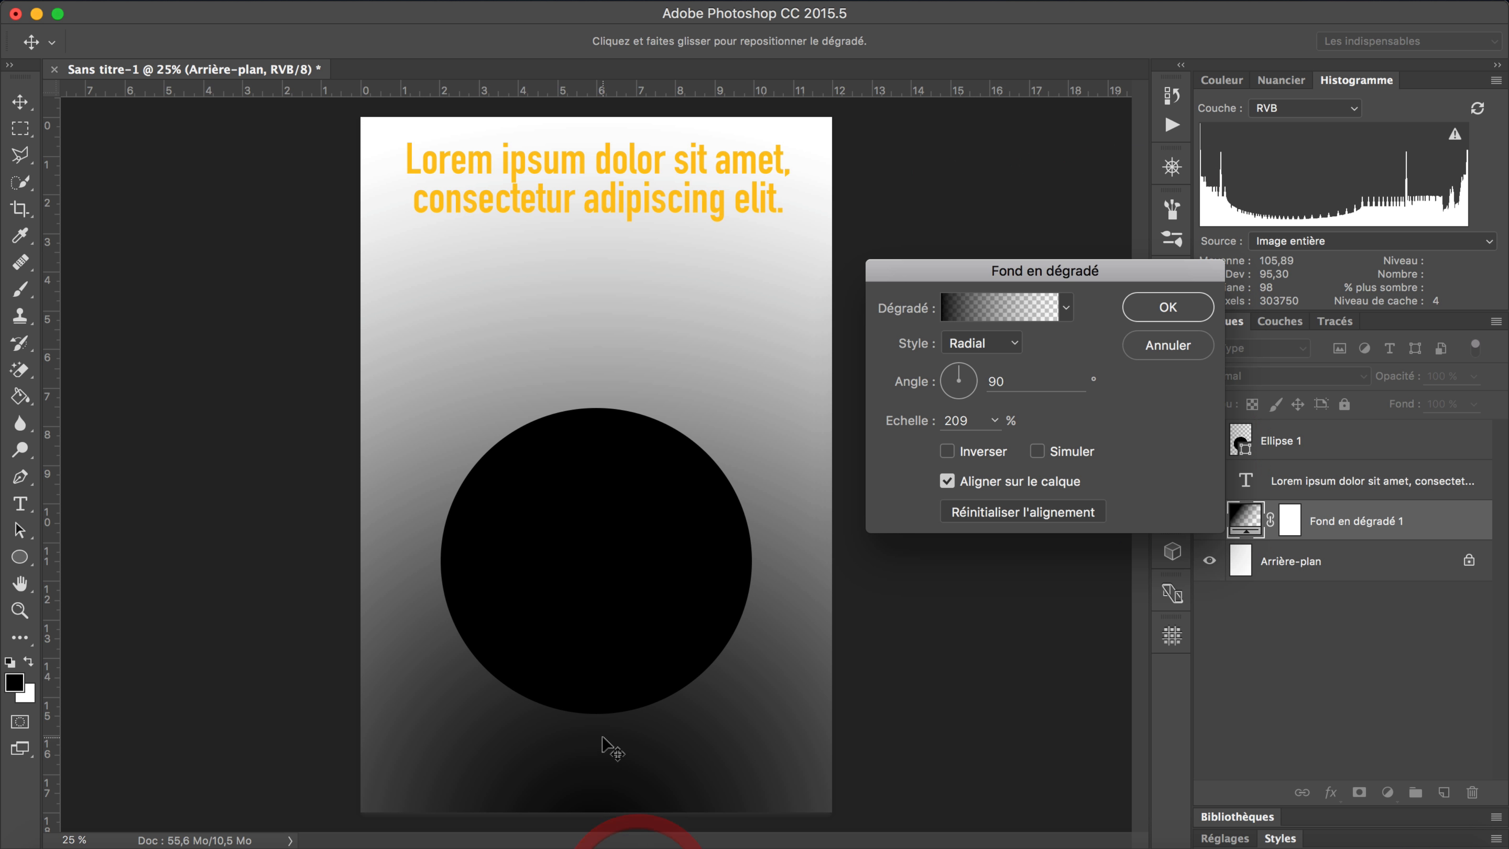
{"action": "left_click_drag", "start_coordinate": [603, 739], "coordinate": [599, 688]}
{"action": "left_click", "coordinate": [599, 737]}
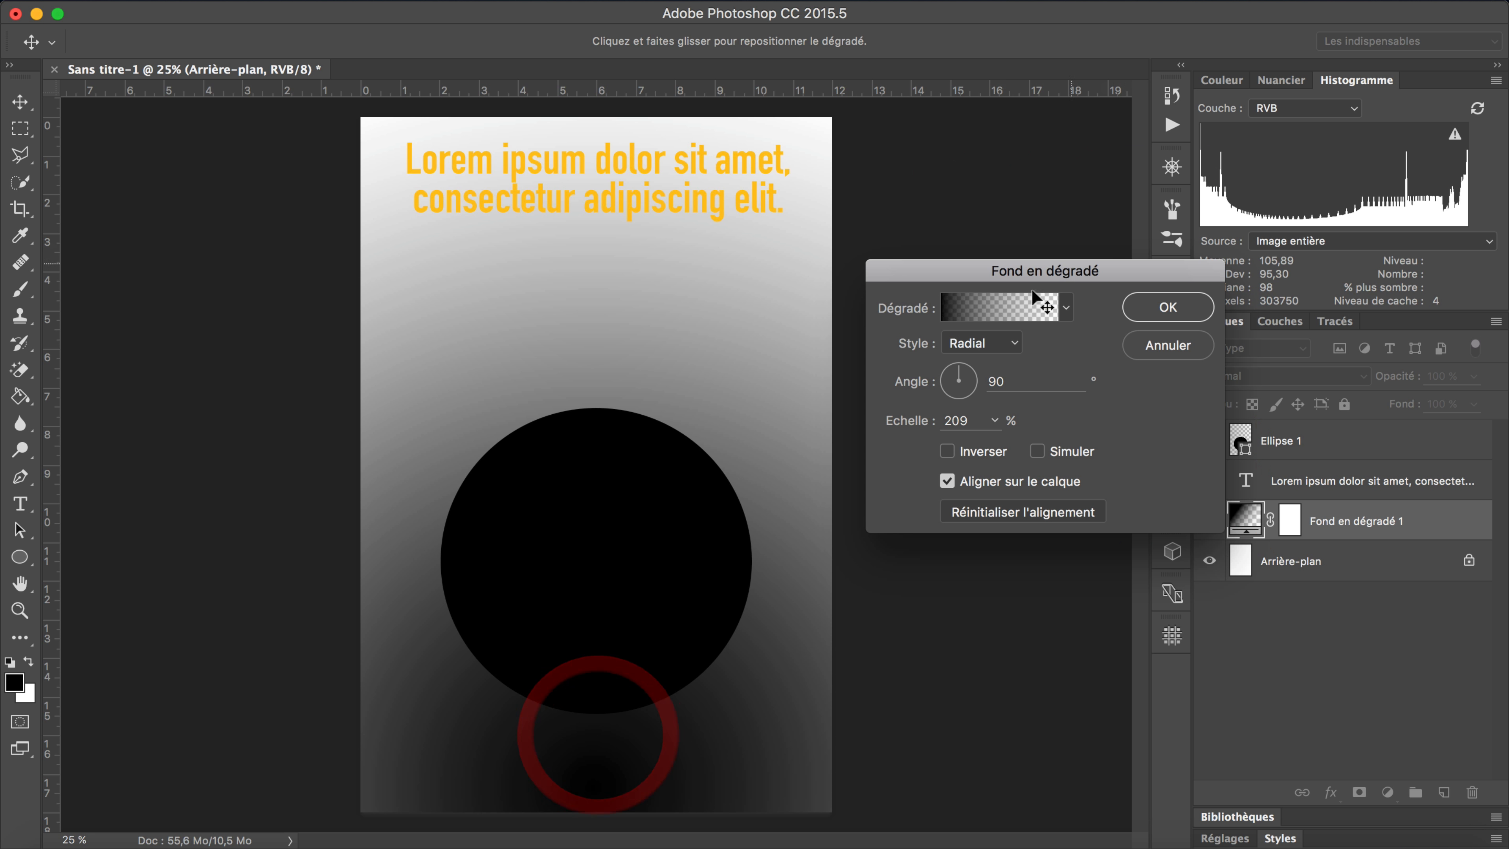
Apply the gradient fill with the Linéaire style at 80 % scale, positioned so it fades to white above the circle
{"action": "left_click", "coordinate": [983, 349]}
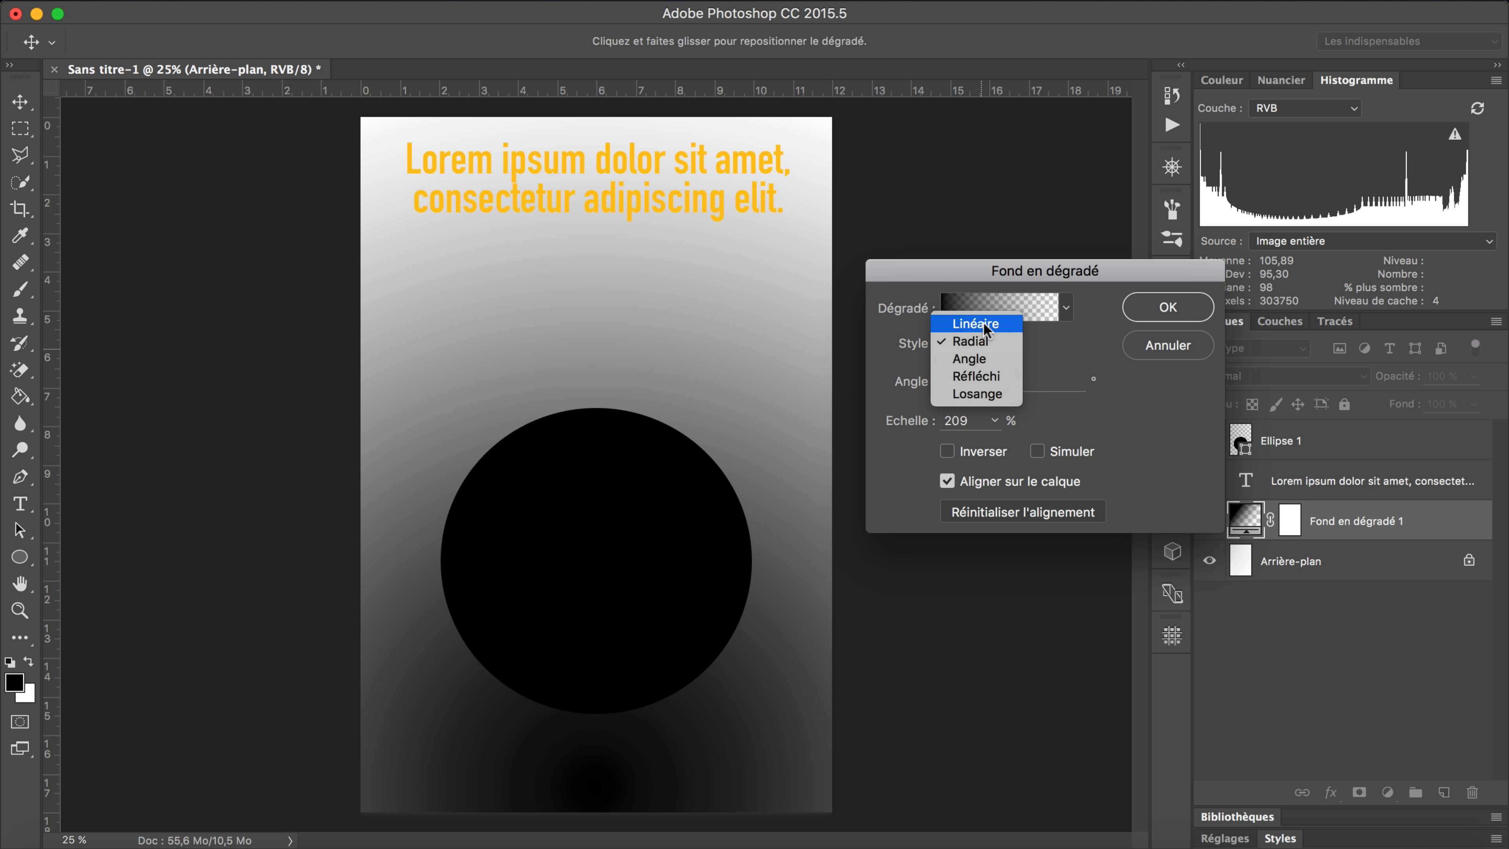
{"action": "left_click", "coordinate": [984, 326]}
{"action": "left_click_drag", "start_coordinate": [606, 767], "coordinate": [609, 241]}
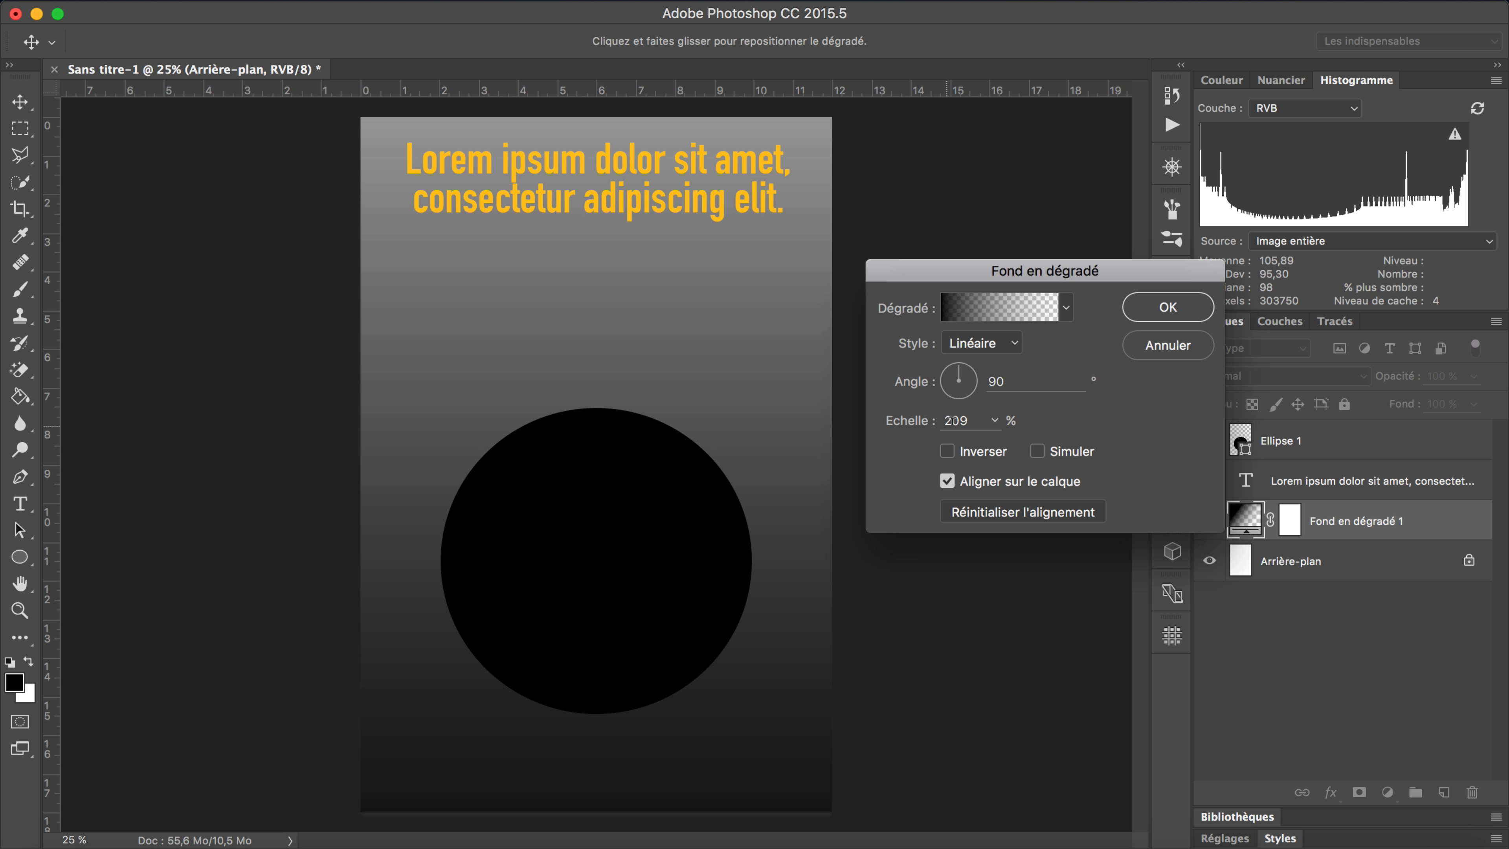
{"action": "left_click", "coordinate": [918, 422]}
{"action": "type", "text": "80"}
{"action": "key", "text": "Tab"}
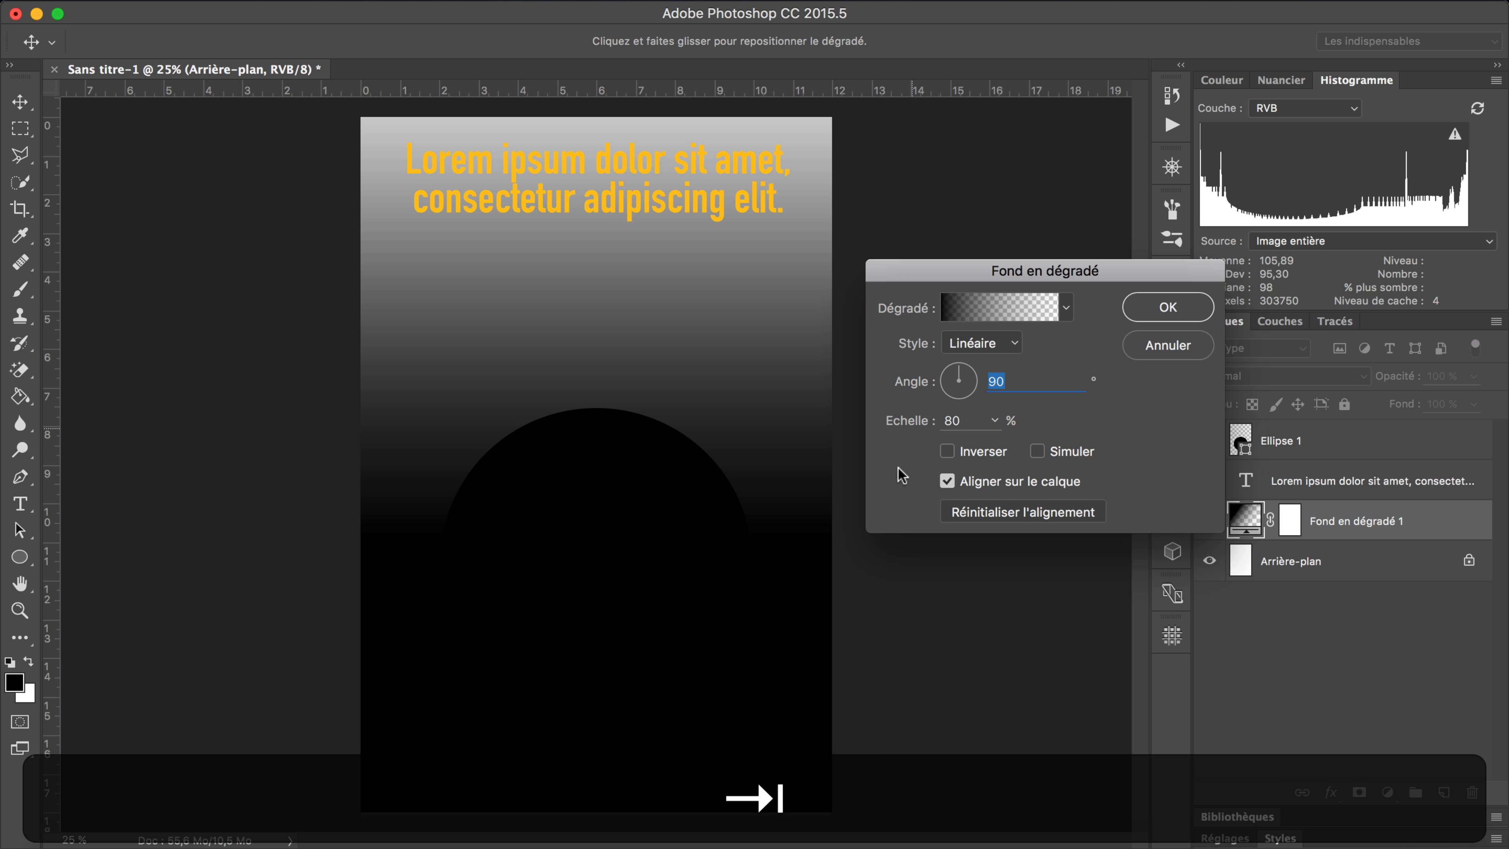
{"action": "left_click_drag", "start_coordinate": [788, 468], "coordinate": [787, 753]}
{"action": "left_click", "coordinate": [1166, 309]}
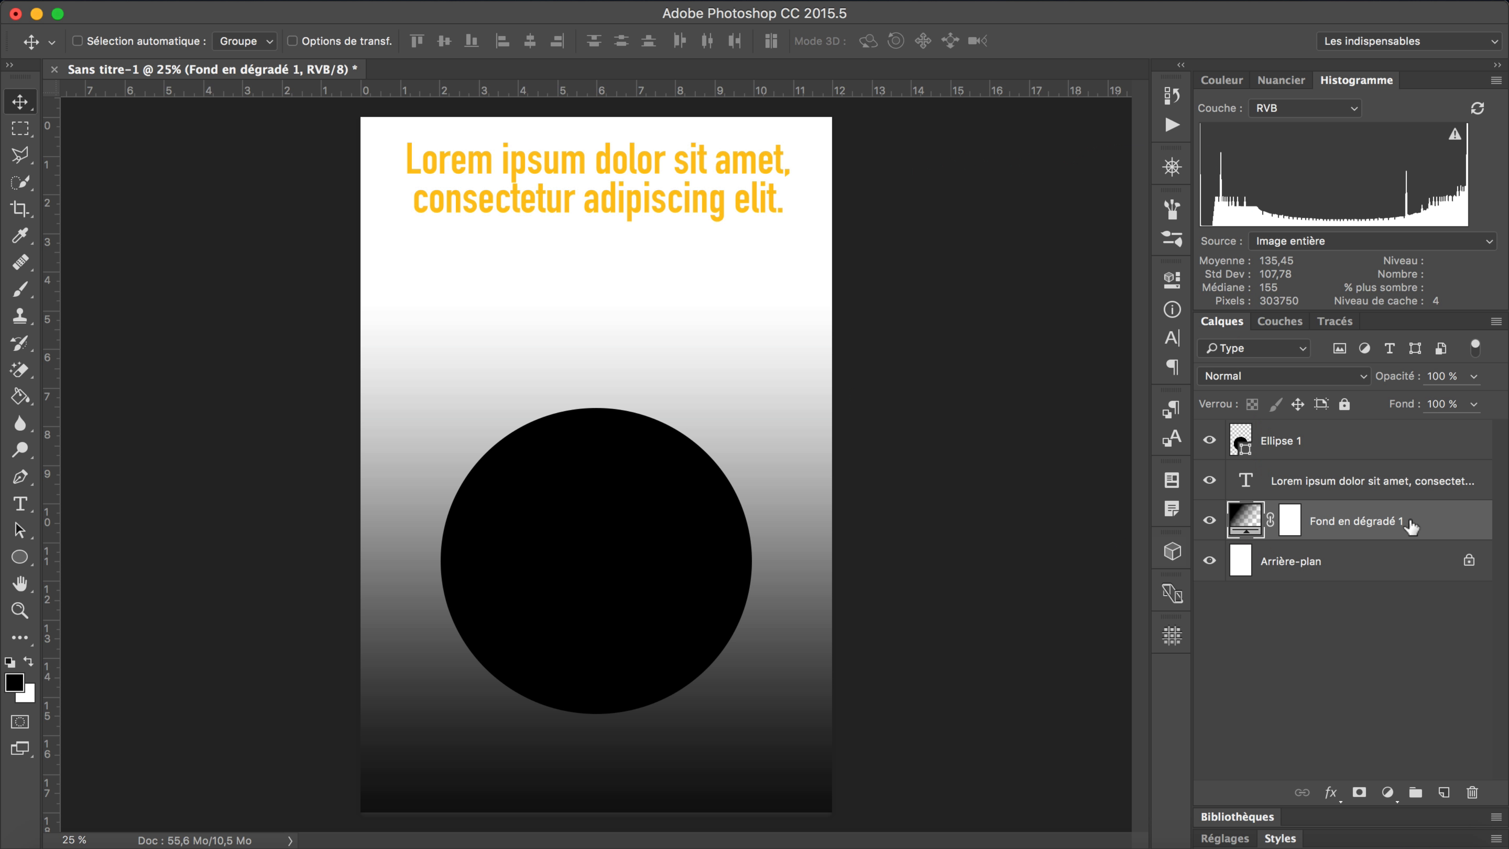
Duplicate the gradient fill layer and shift the copy's gradient upward so its fade starts just below the title
{"action": "mouse_move", "coordinate": [1436, 524]}
{"action": "left_mouse_down"}
{"action": "mouse_move", "coordinate": [1427, 443]}
{"action": "mouse_move", "coordinate": [1432, 532]}
{"action": "left_mouse_up"}
{"action": "left_click_drag", "start_coordinate": [1427, 535], "coordinate": [1442, 792]}
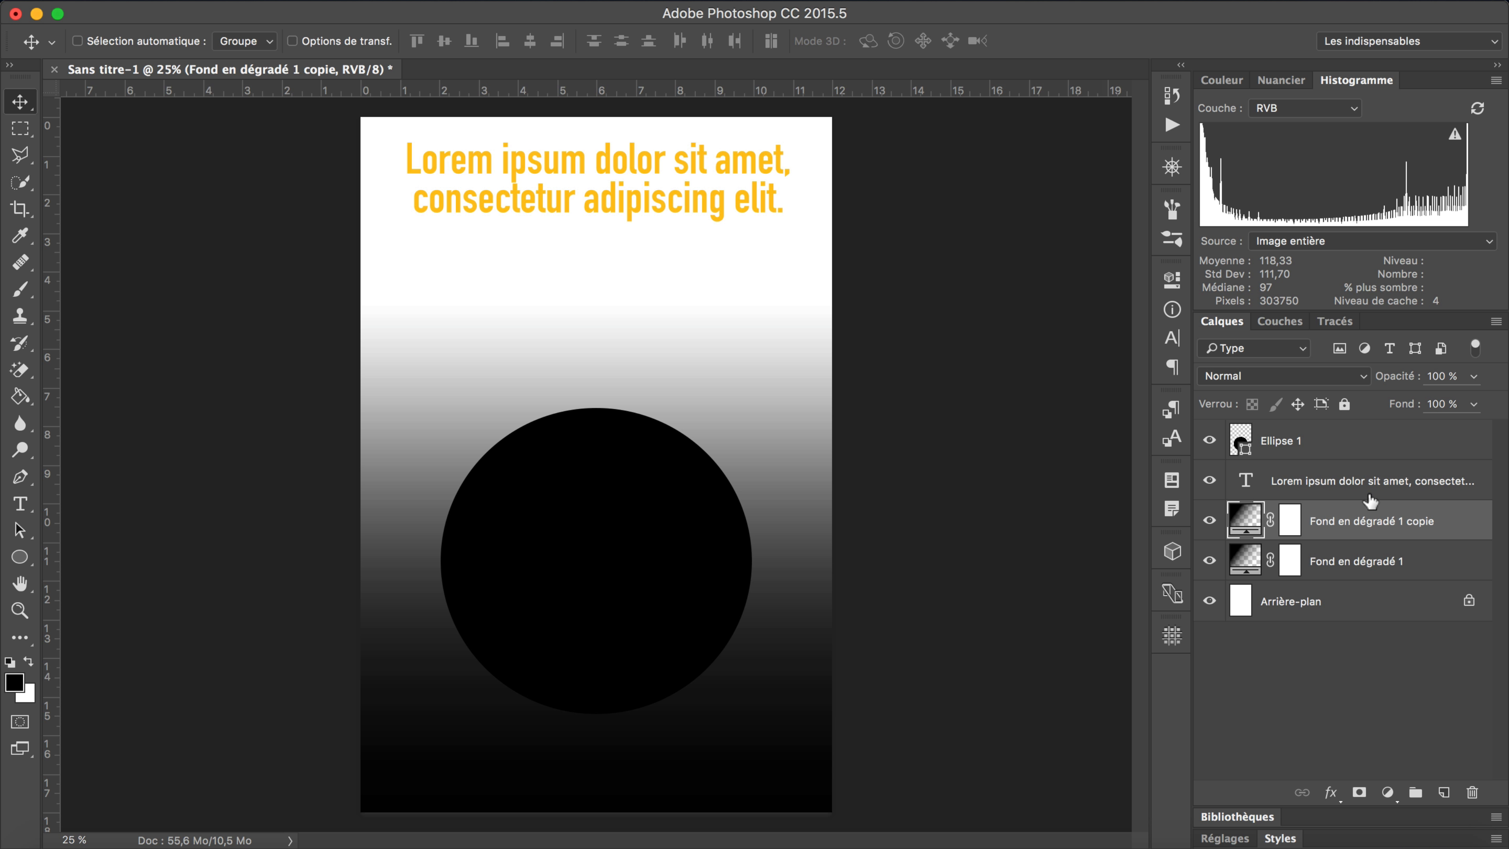
{"action": "double_click", "coordinate": [1254, 518]}
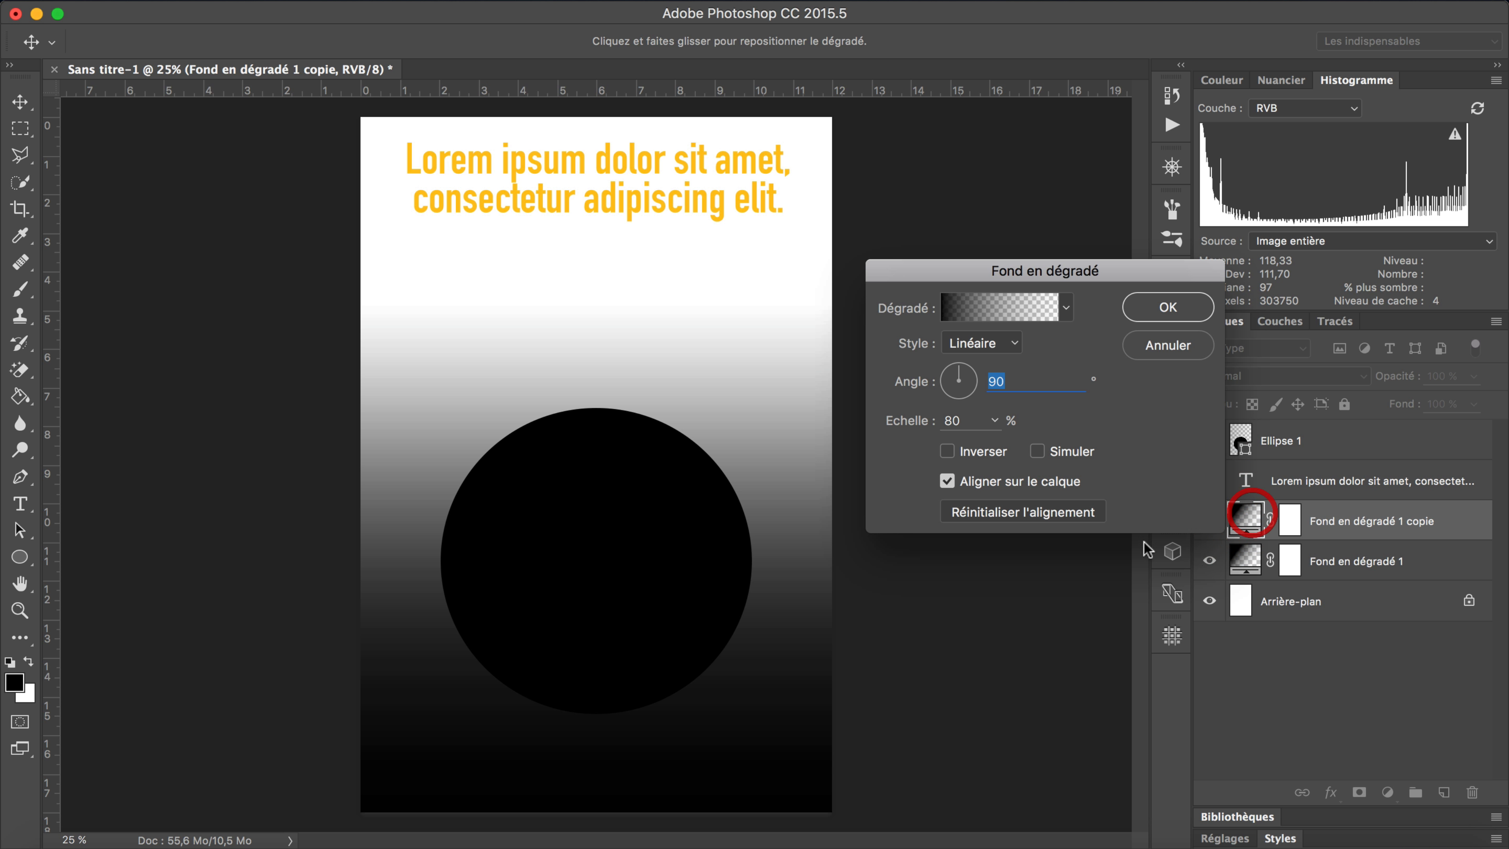
{"action": "left_click_drag", "start_coordinate": [739, 713], "coordinate": [753, 633]}
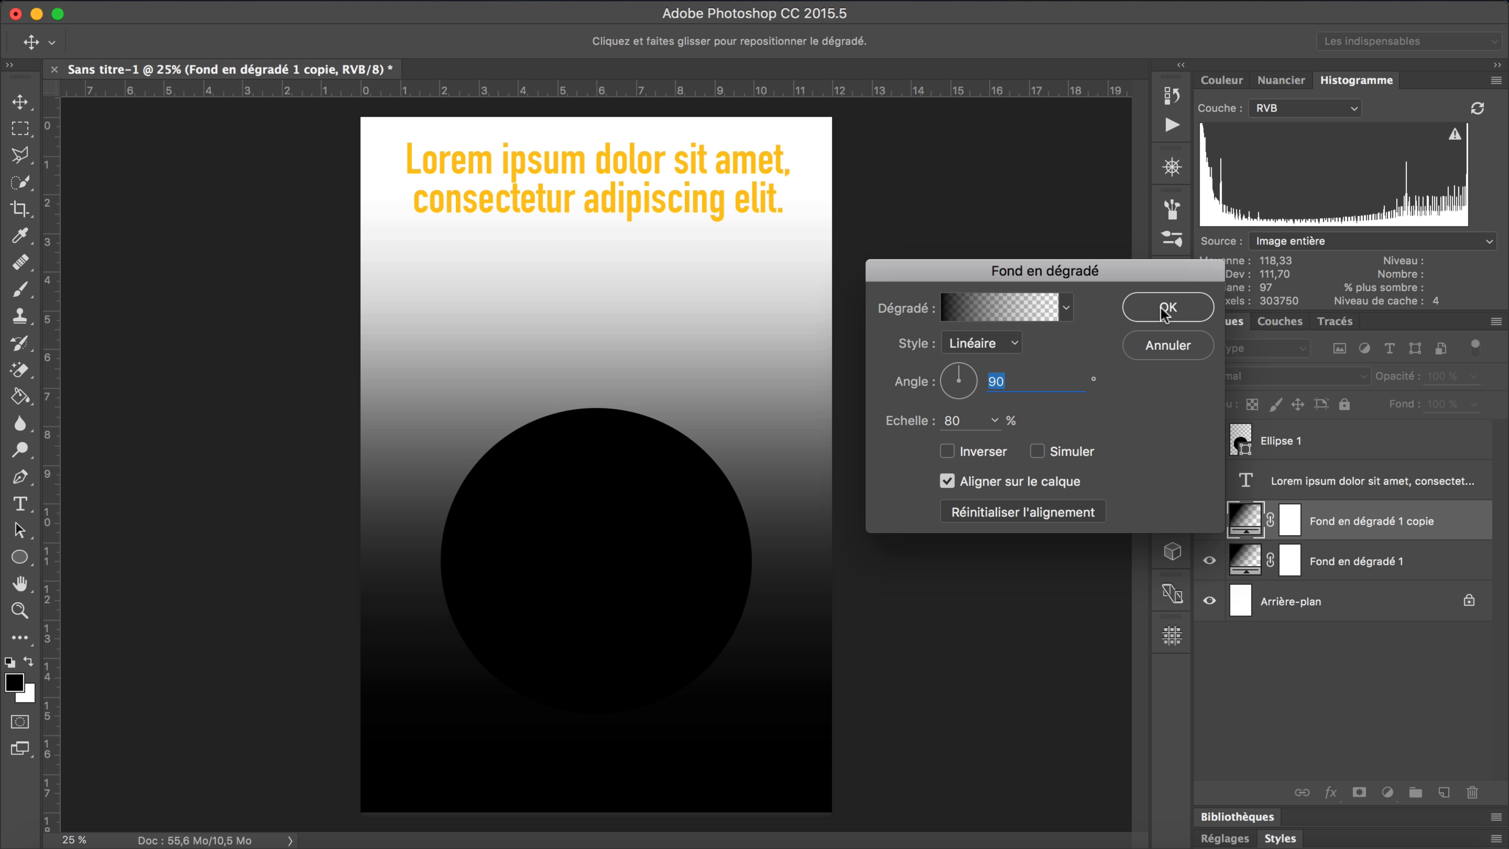
{"action": "left_click", "coordinate": [1165, 307]}
Move the gradient copy above Ellipse 1 and recolour the ellipse bright yellow, #ffea00
{"action": "left_click_drag", "start_coordinate": [1475, 531], "coordinate": [1470, 417]}
{"action": "double_click", "coordinate": [1240, 481]}
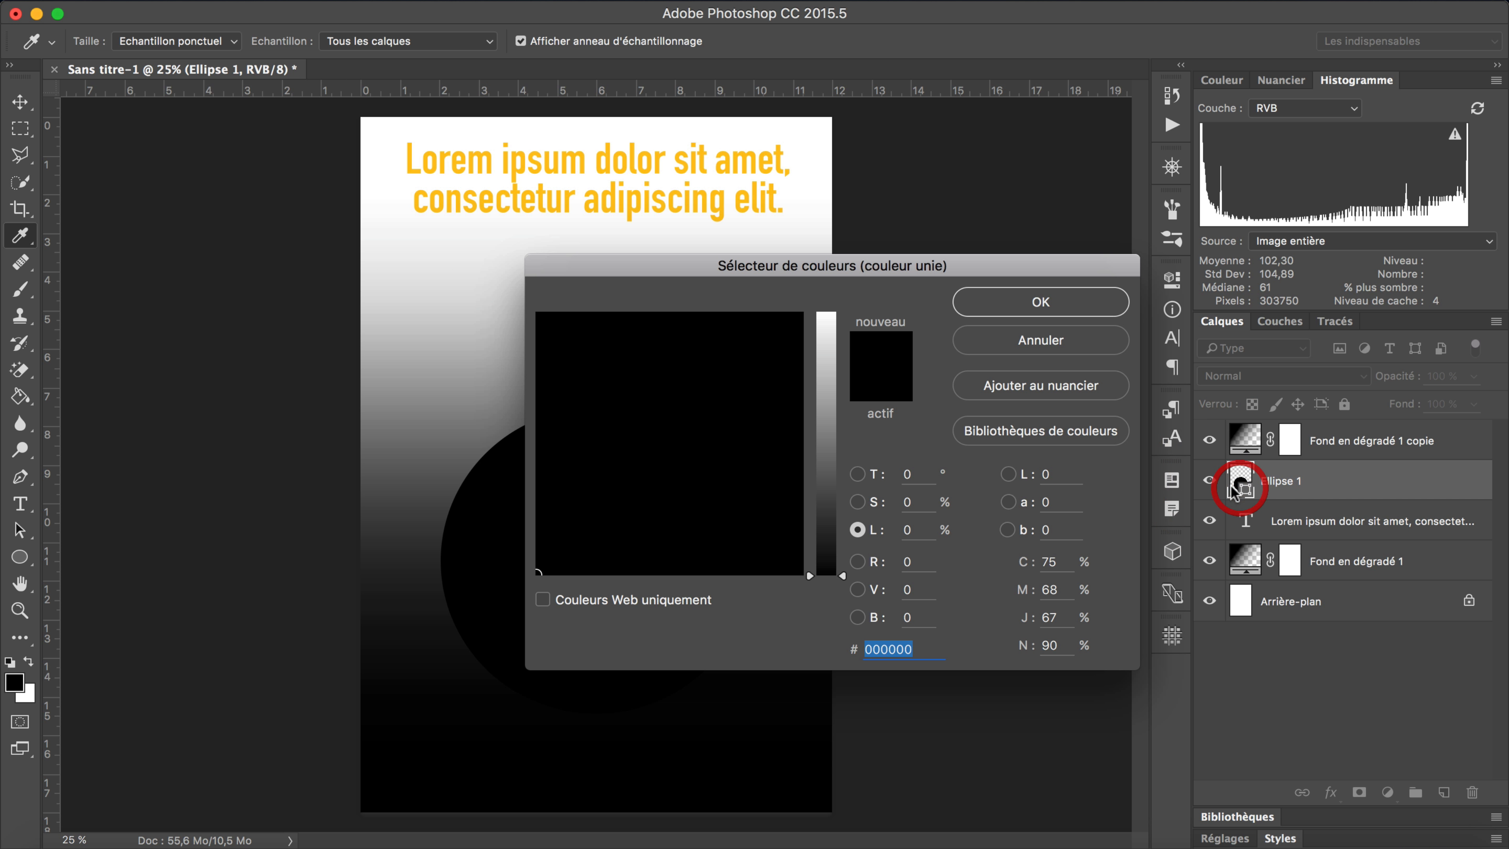
{"action": "left_click_drag", "start_coordinate": [823, 444], "coordinate": [825, 301]}
{"action": "left_click_drag", "start_coordinate": [690, 368], "coordinate": [837, 295]}
{"action": "left_click_drag", "start_coordinate": [721, 340], "coordinate": [576, 308]}
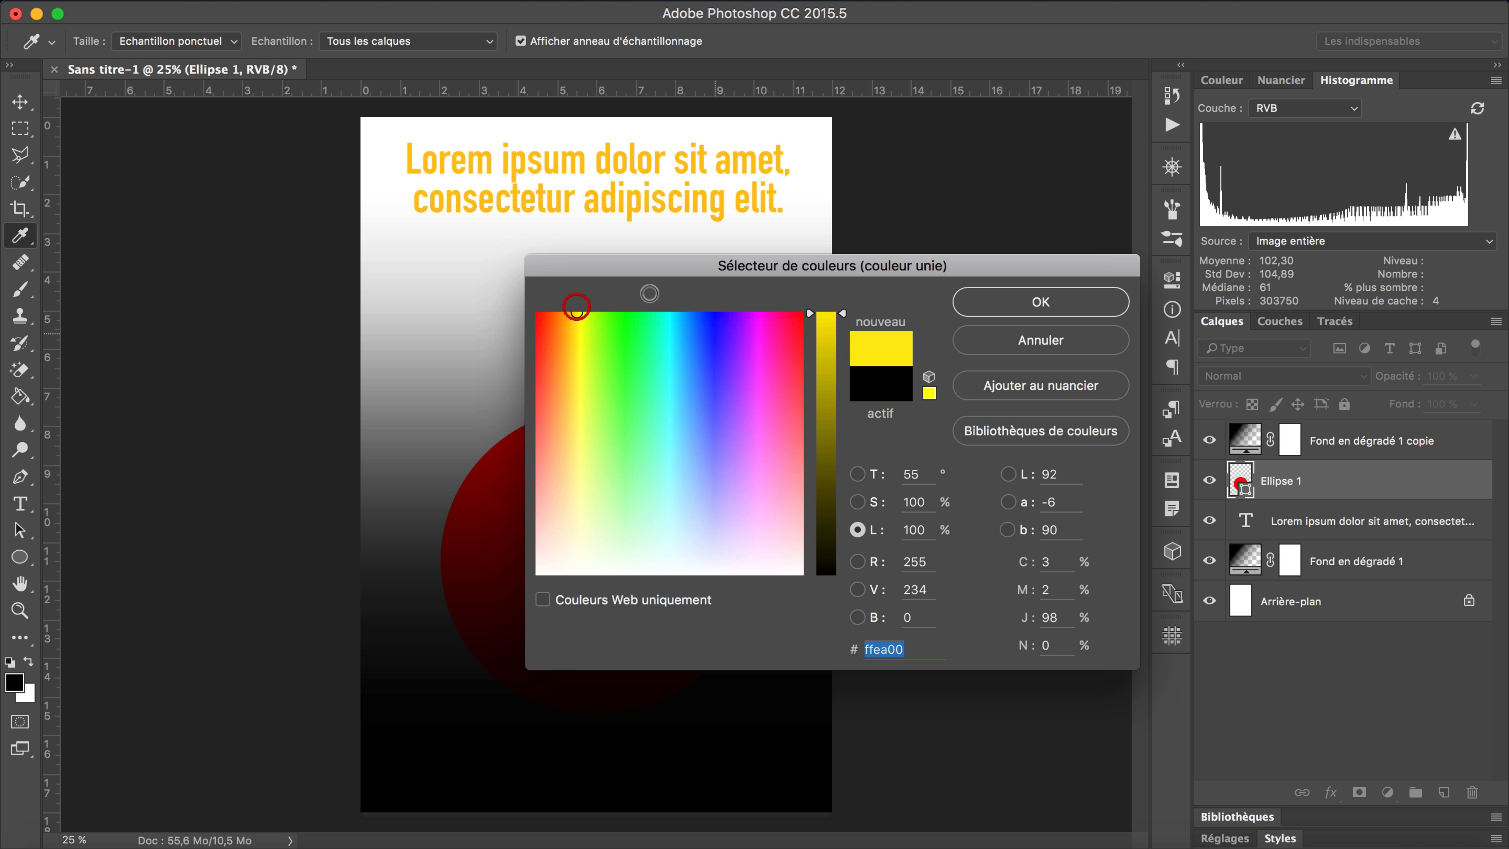
{"action": "left_click", "coordinate": [1082, 304]}
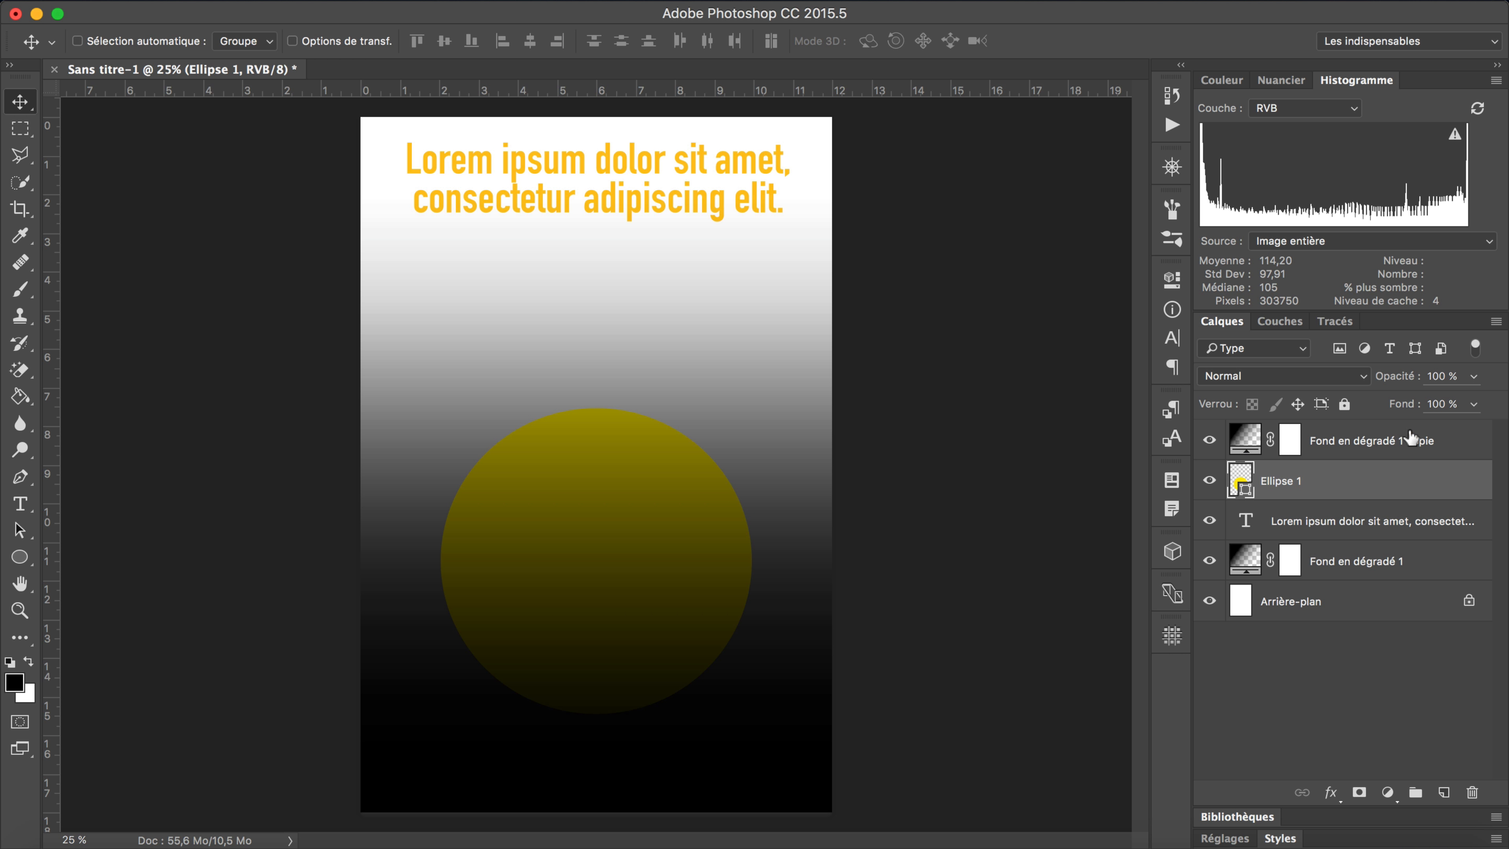
Hide the gradient copy and return it to the top of the layer stack after trying it below the text layer
{"action": "left_click_drag", "start_coordinate": [1411, 439], "coordinate": [1443, 526]}
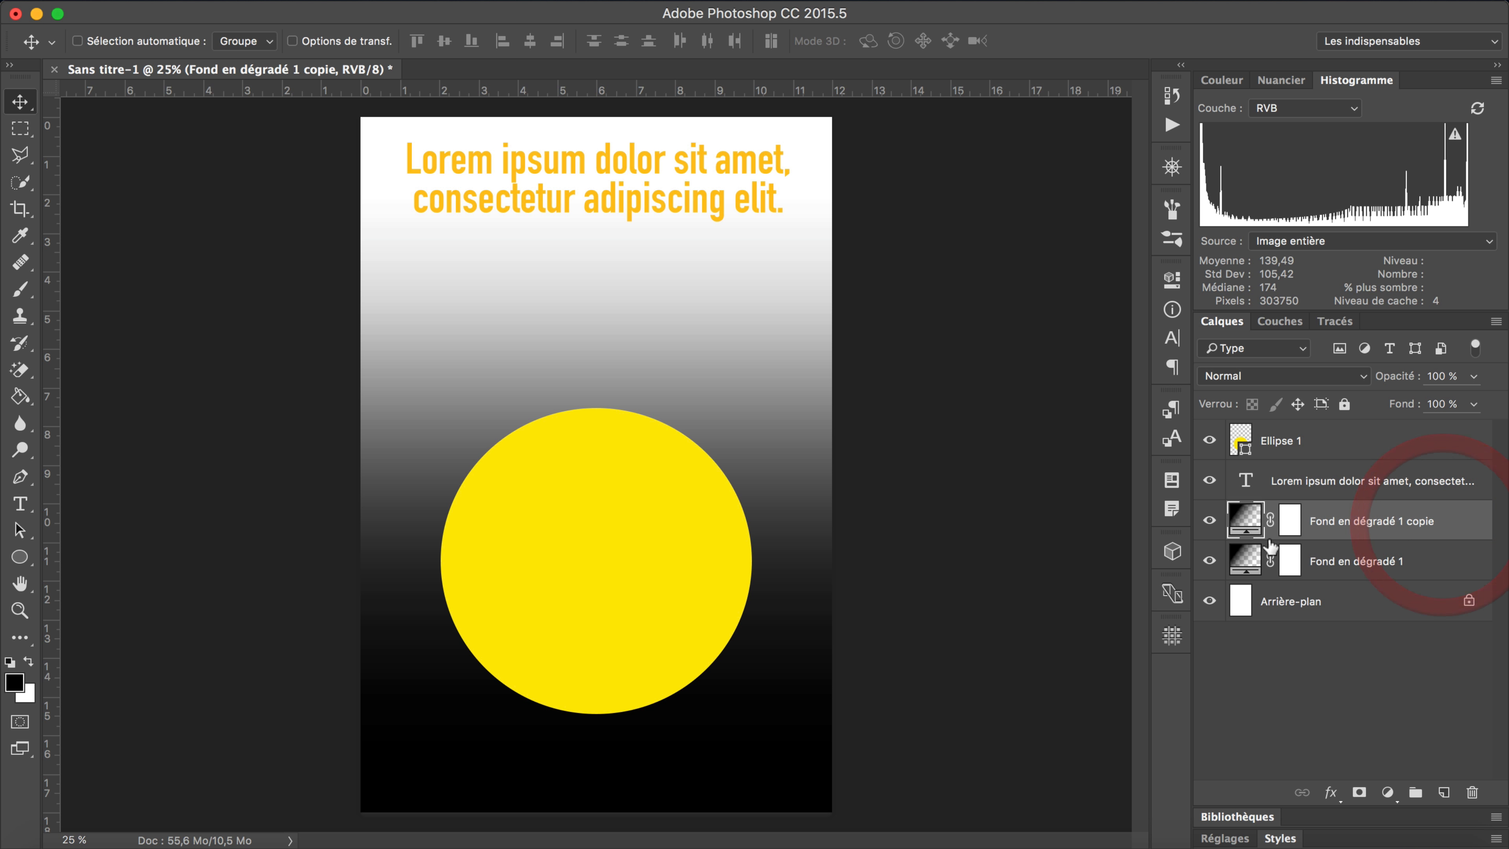
{"action": "left_click", "coordinate": [1209, 521]}
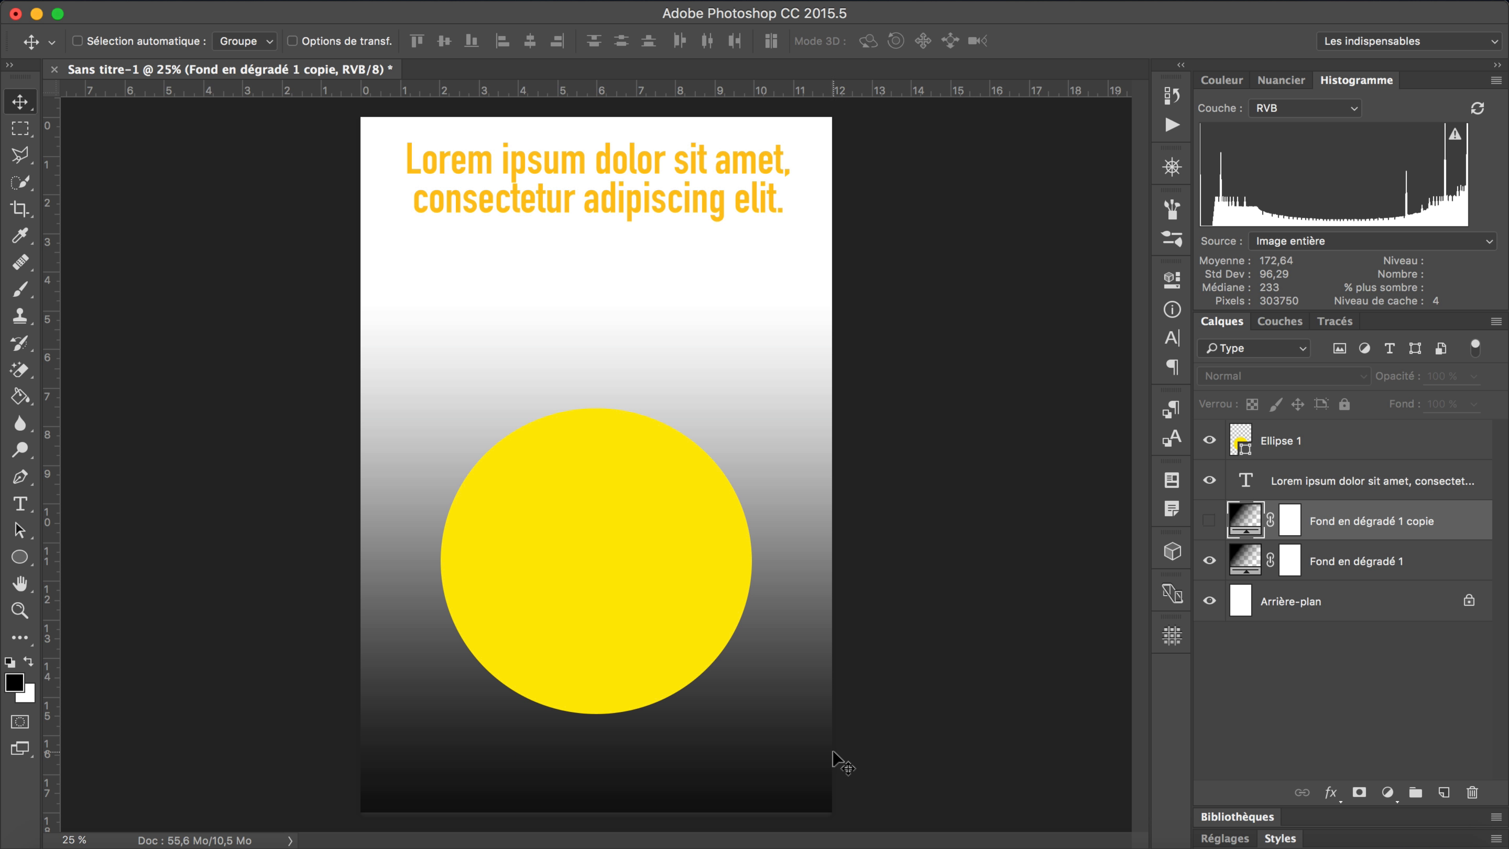
{"action": "left_click", "coordinate": [1438, 523]}
{"action": "left_click_drag", "start_coordinate": [1438, 523], "coordinate": [1435, 434]}
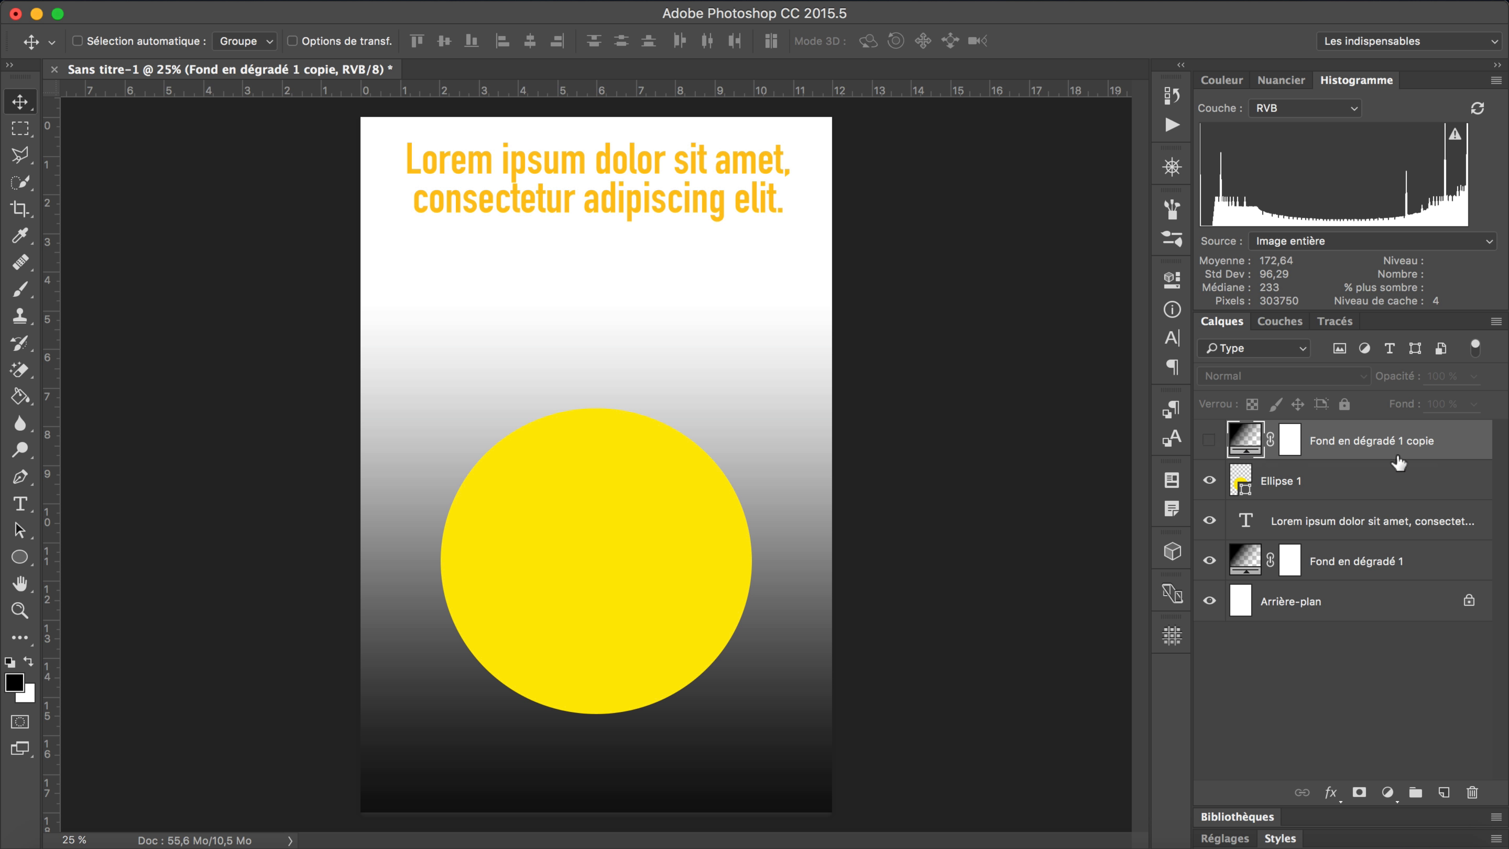
Show the gradient copy clipped to Ellipse 1 with a clipping mask, and move both layers down near the poster's lower edge
{"action": "left_click", "coordinate": [1210, 443]}
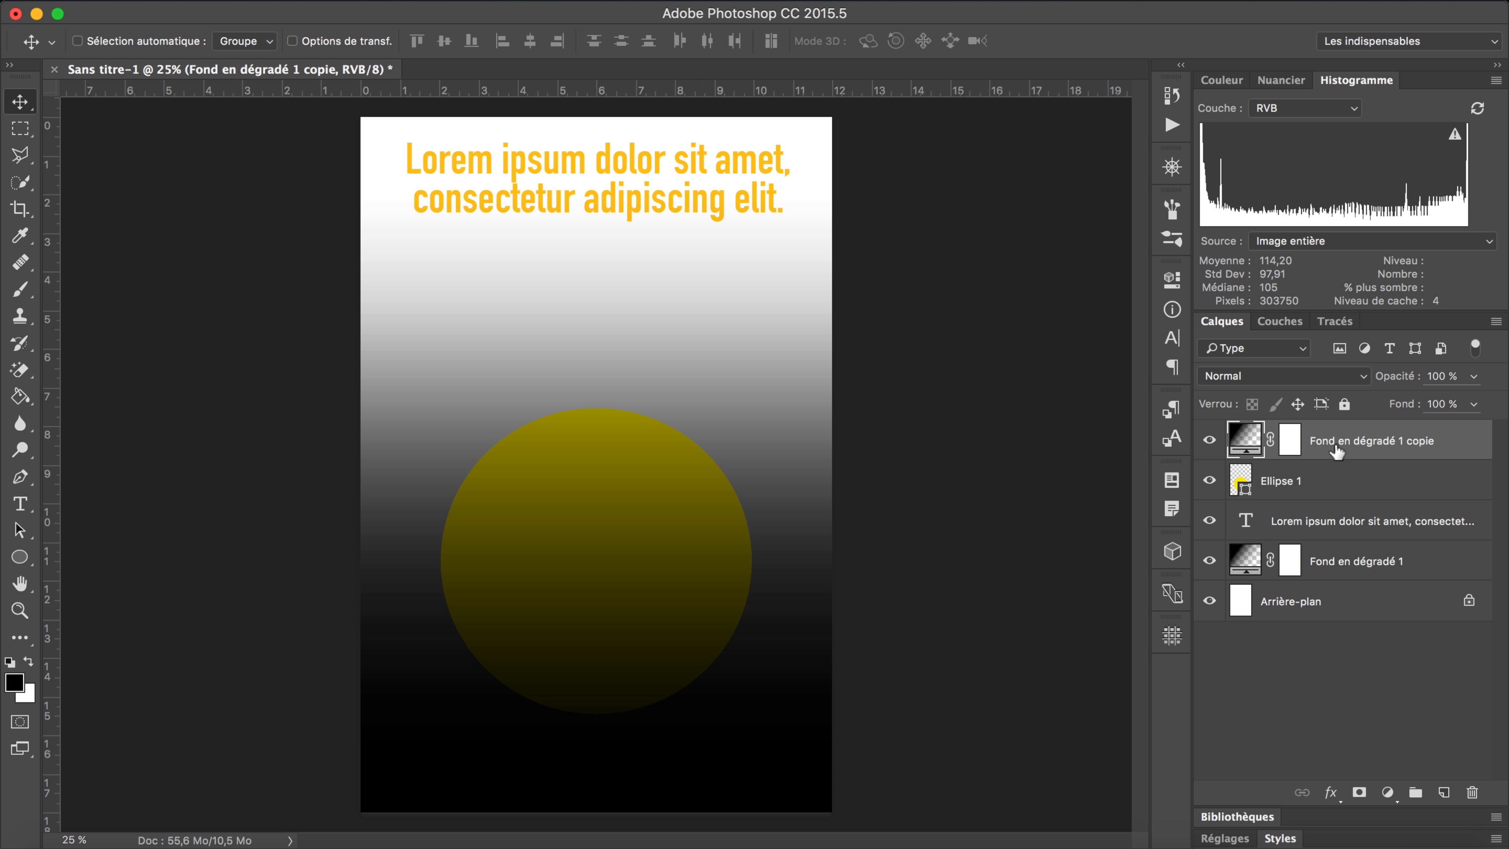
{"action": "right_click", "coordinate": [1461, 441]}
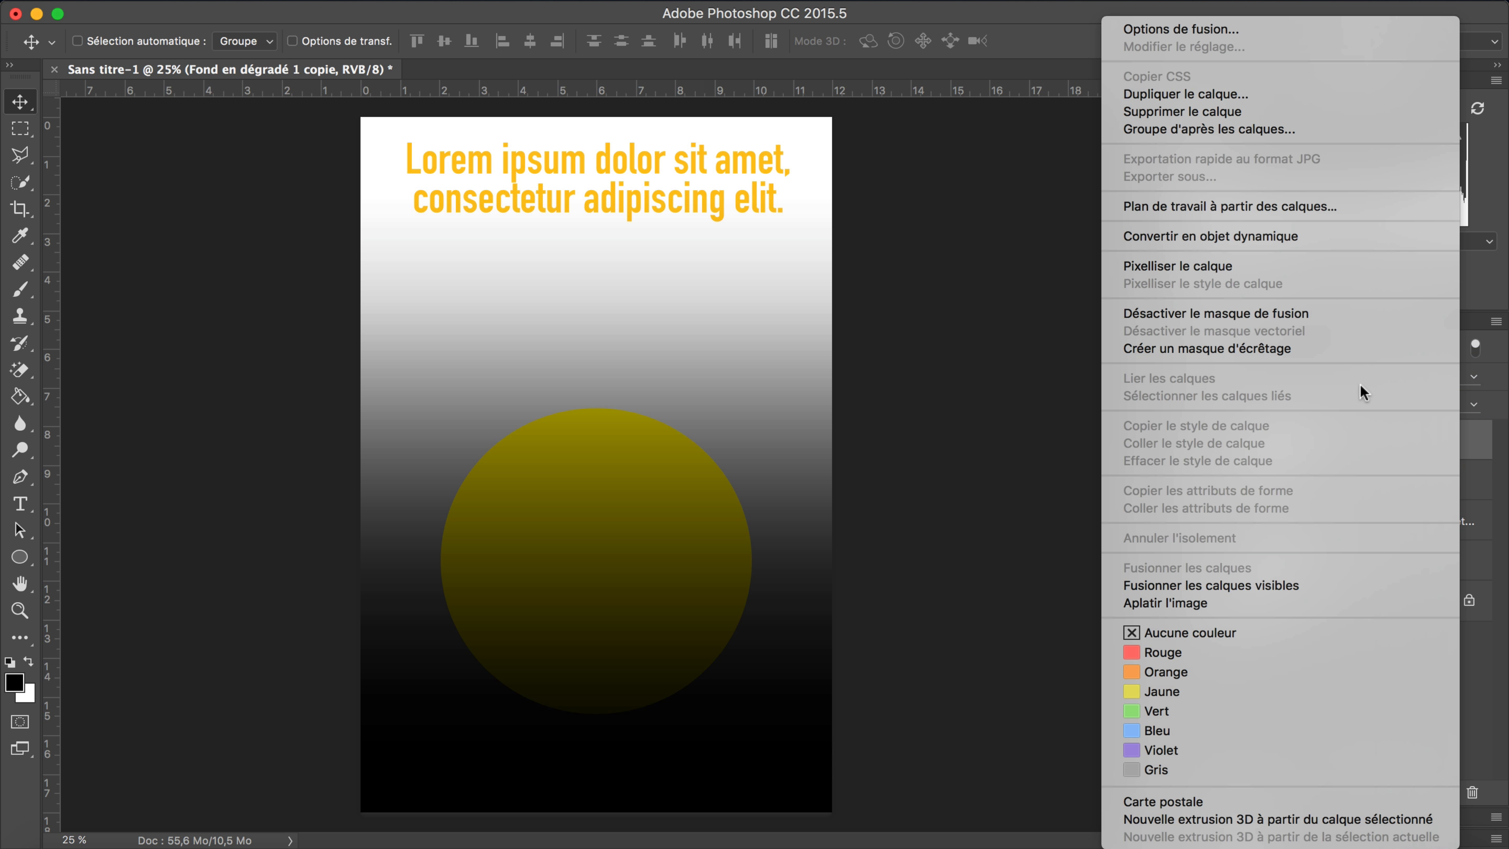
{"action": "left_click", "coordinate": [1338, 345]}
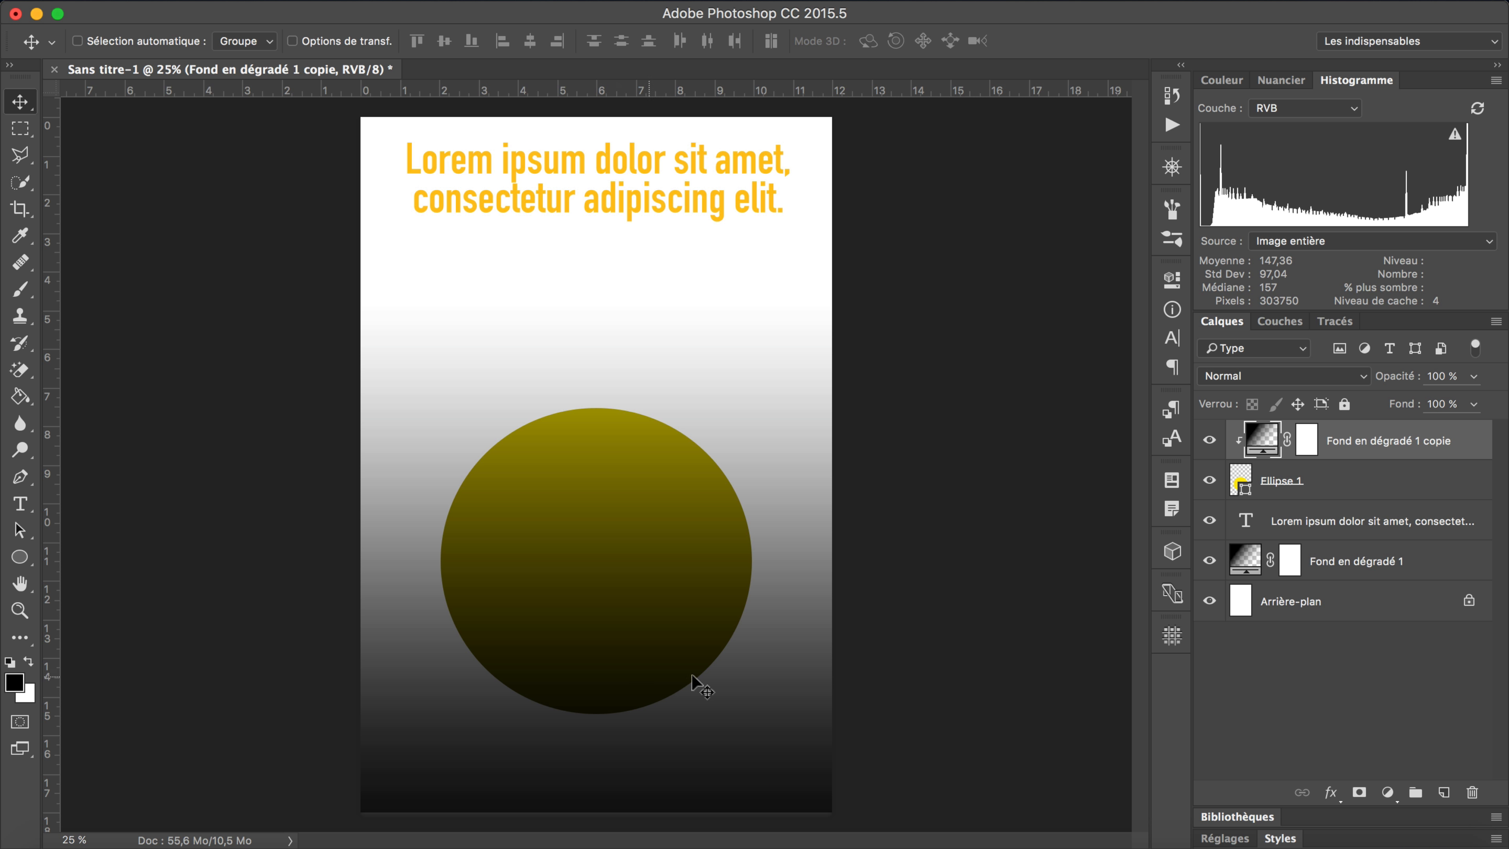
{"action": "left_click", "coordinate": [1365, 484], "text": "shift"}
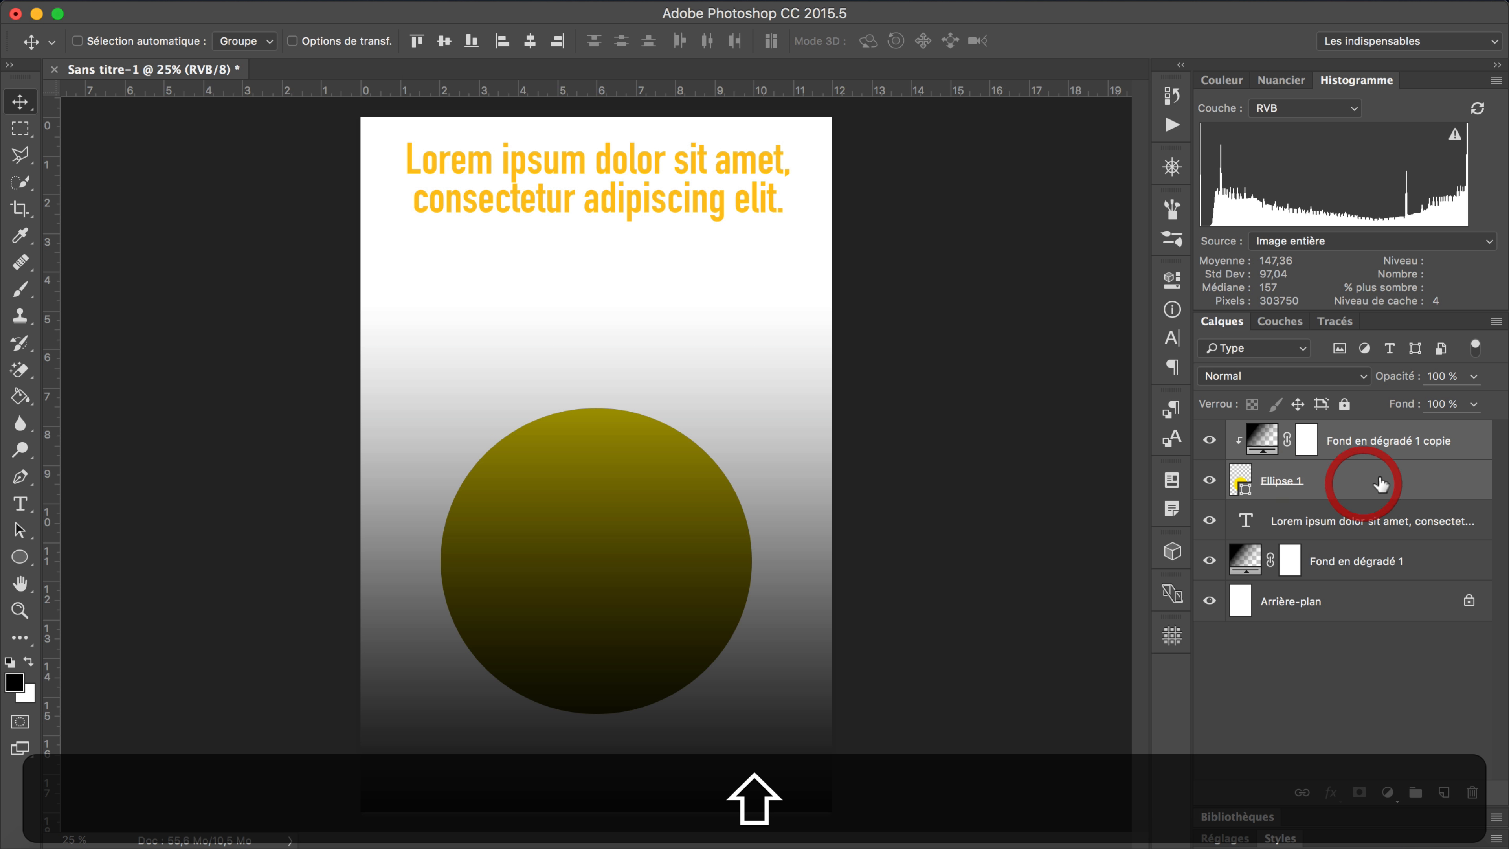
{"action": "left_click_drag", "start_coordinate": [623, 510], "coordinate": [624, 584]}
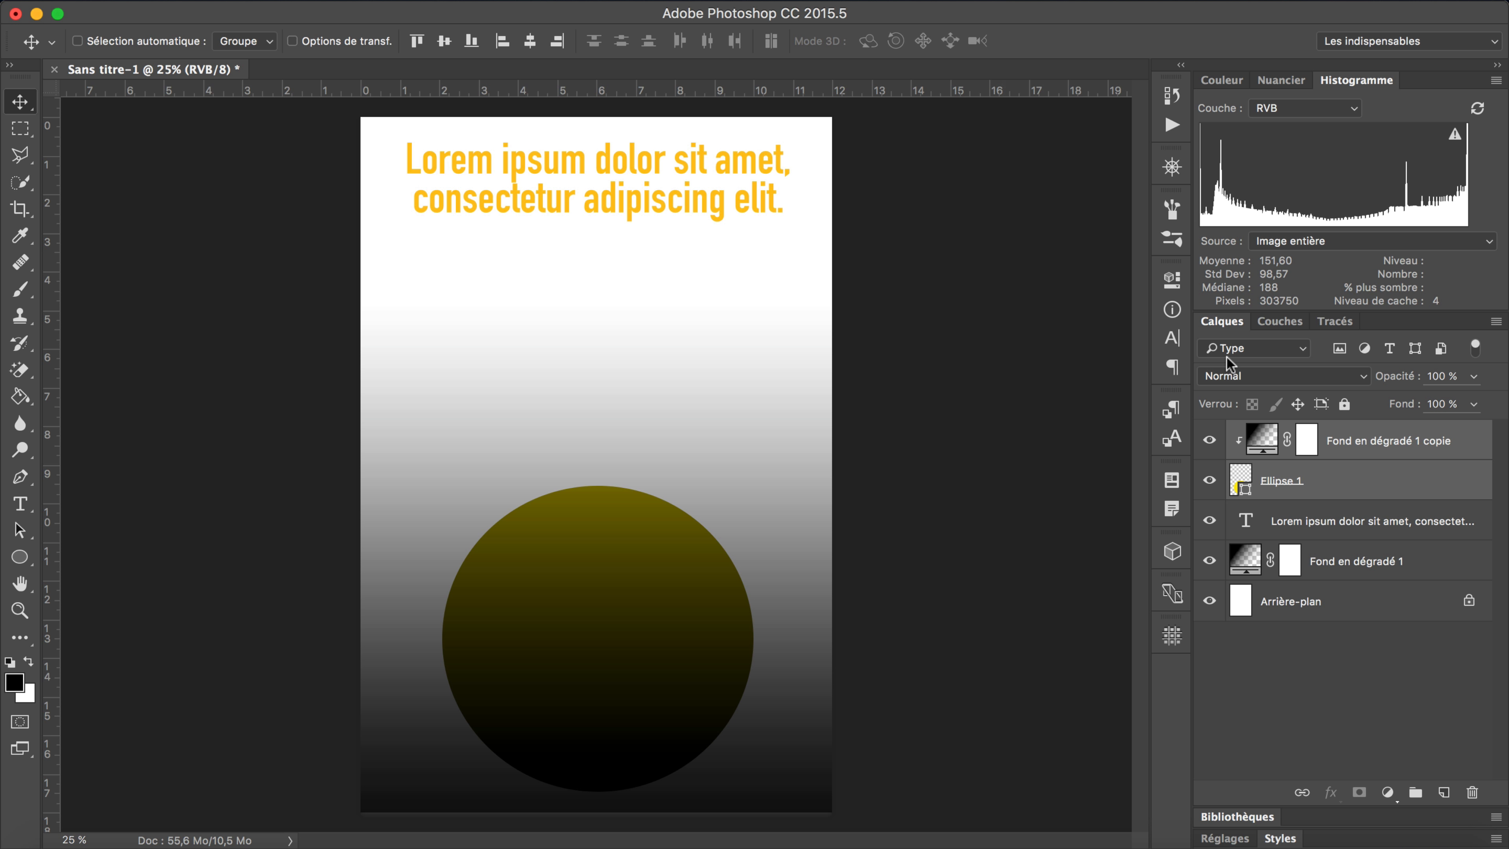
Try the Fondu, Produit, Densité couleur + and Densité linéaire + blend modes on the clipped gradient copy, ending back on Normal
{"action": "left_click", "coordinate": [1439, 428]}
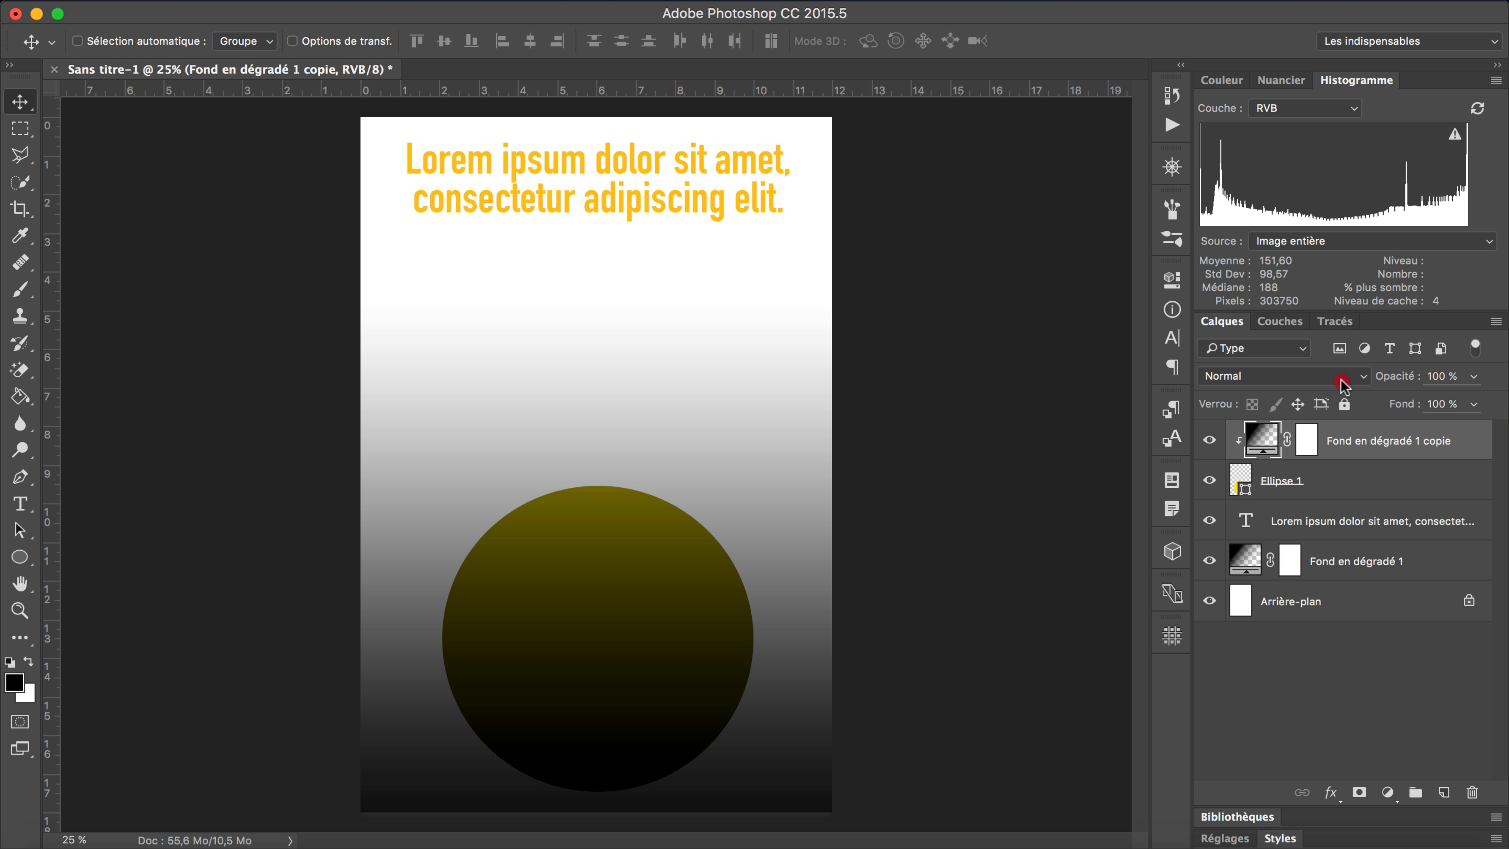
{"action": "left_click", "coordinate": [1344, 381]}
{"action": "left_click", "coordinate": [1332, 392]}
{"action": "left_click", "coordinate": [1306, 380]}
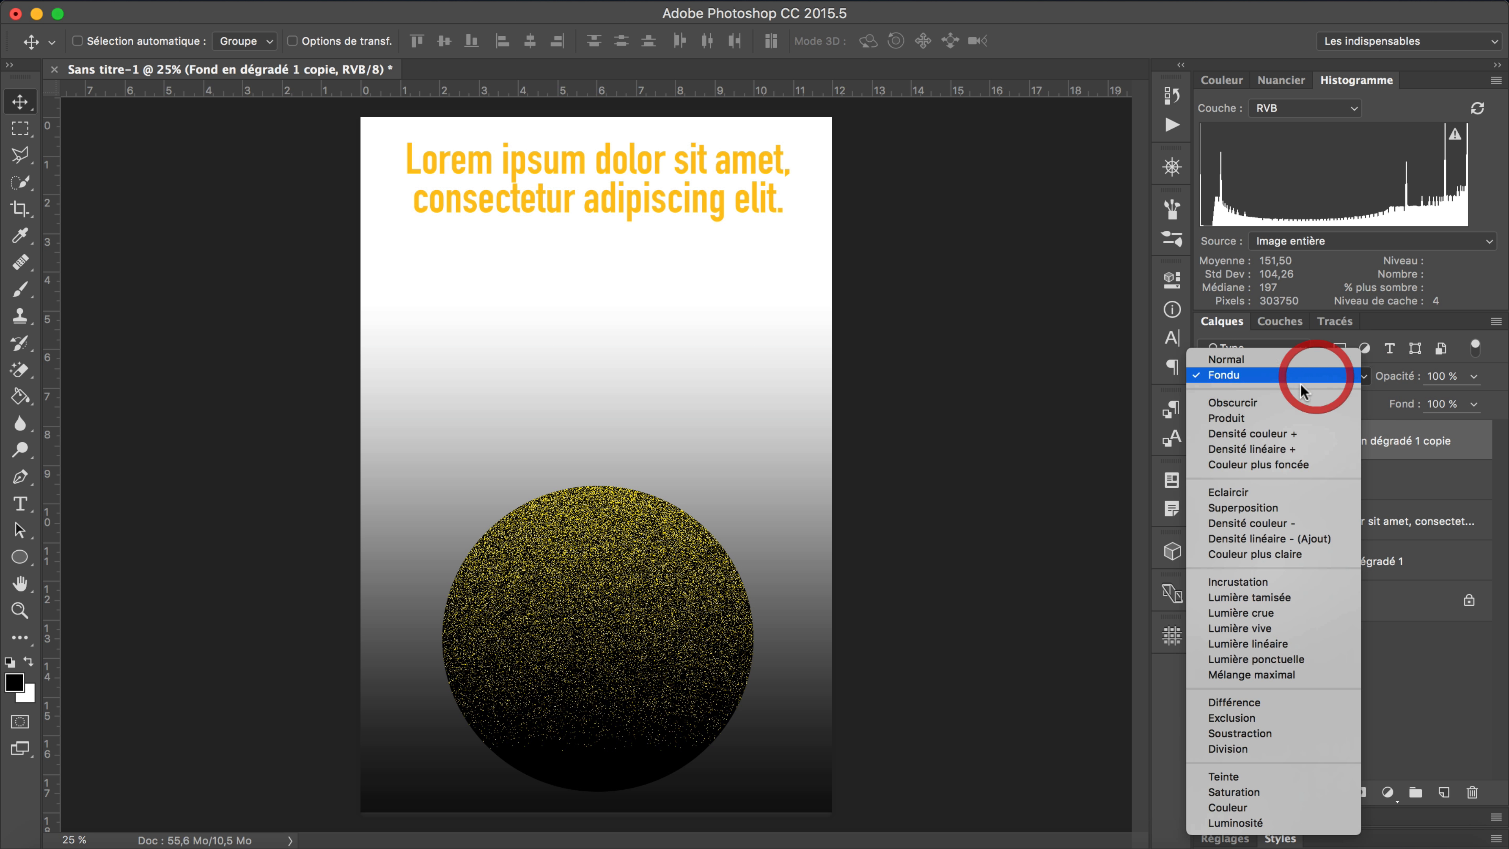
{"action": "left_click", "coordinate": [1279, 414]}
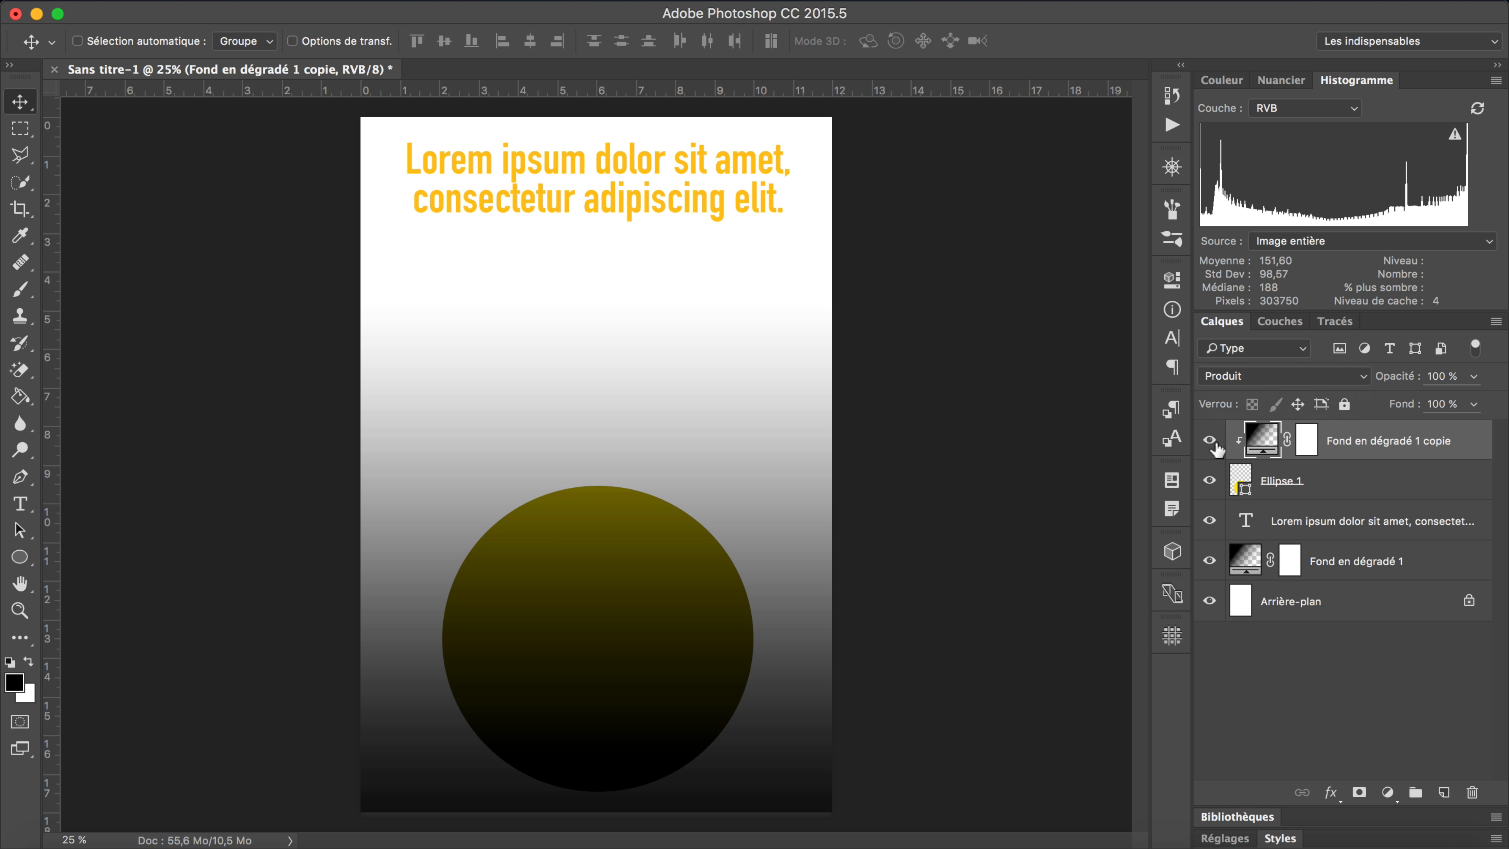
{"action": "left_click", "coordinate": [1290, 375]}
{"action": "left_click", "coordinate": [1286, 387]}
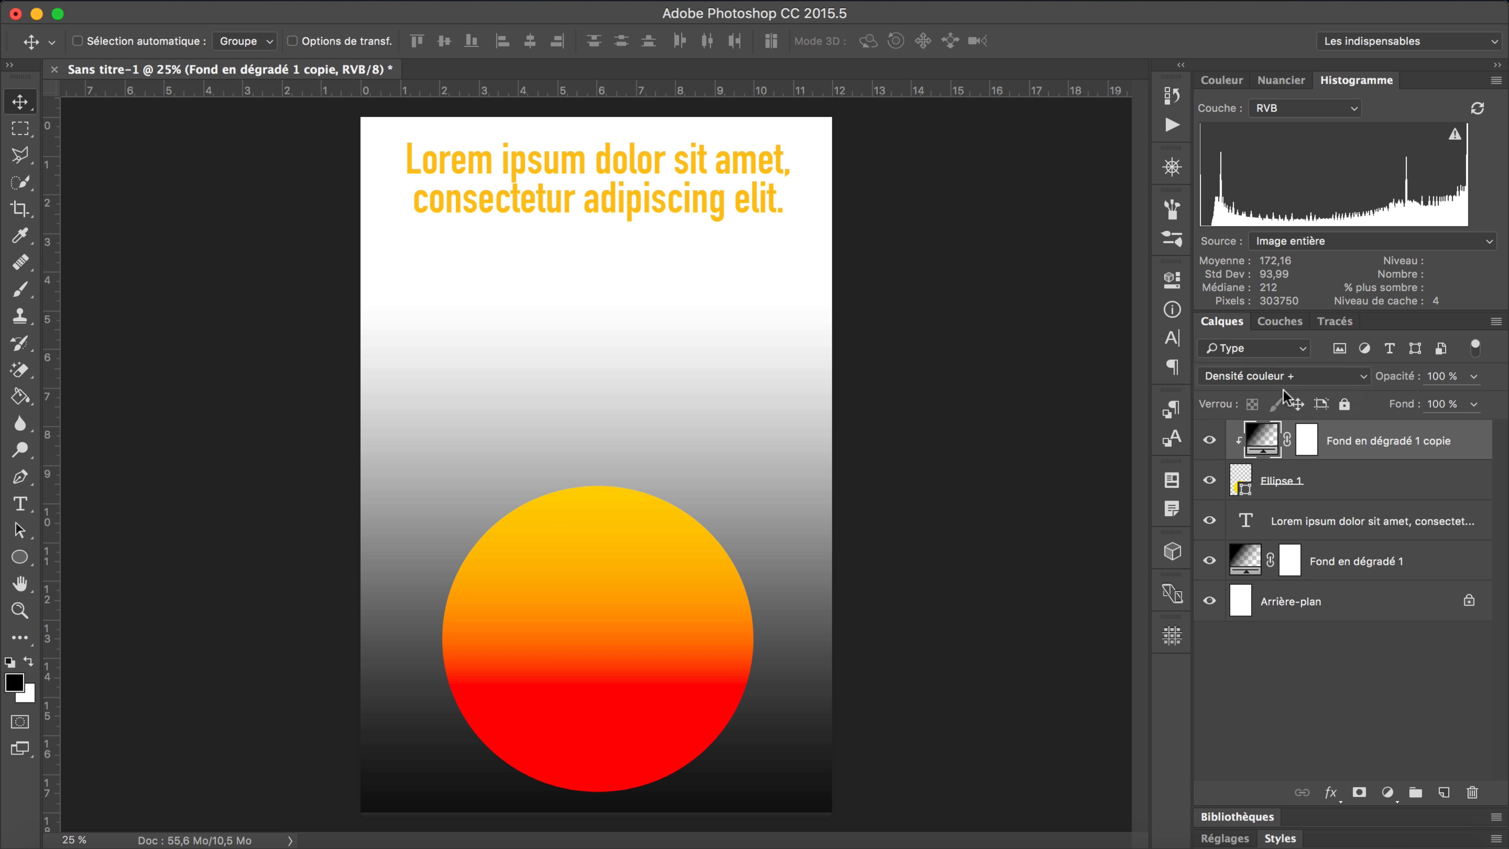
{"action": "left_click", "coordinate": [1289, 377]}
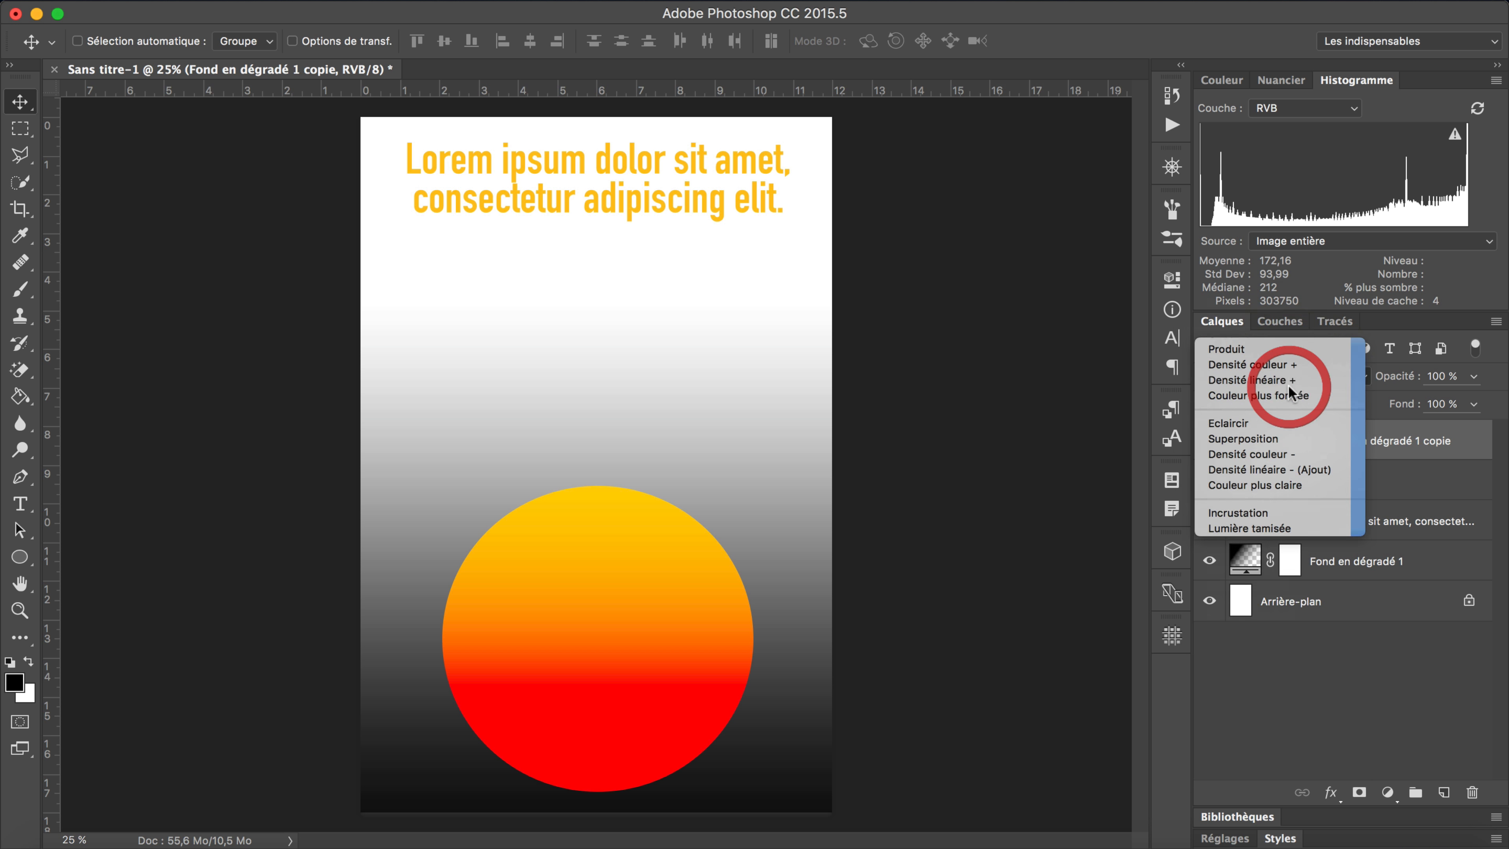
{"action": "left_click", "coordinate": [1287, 385]}
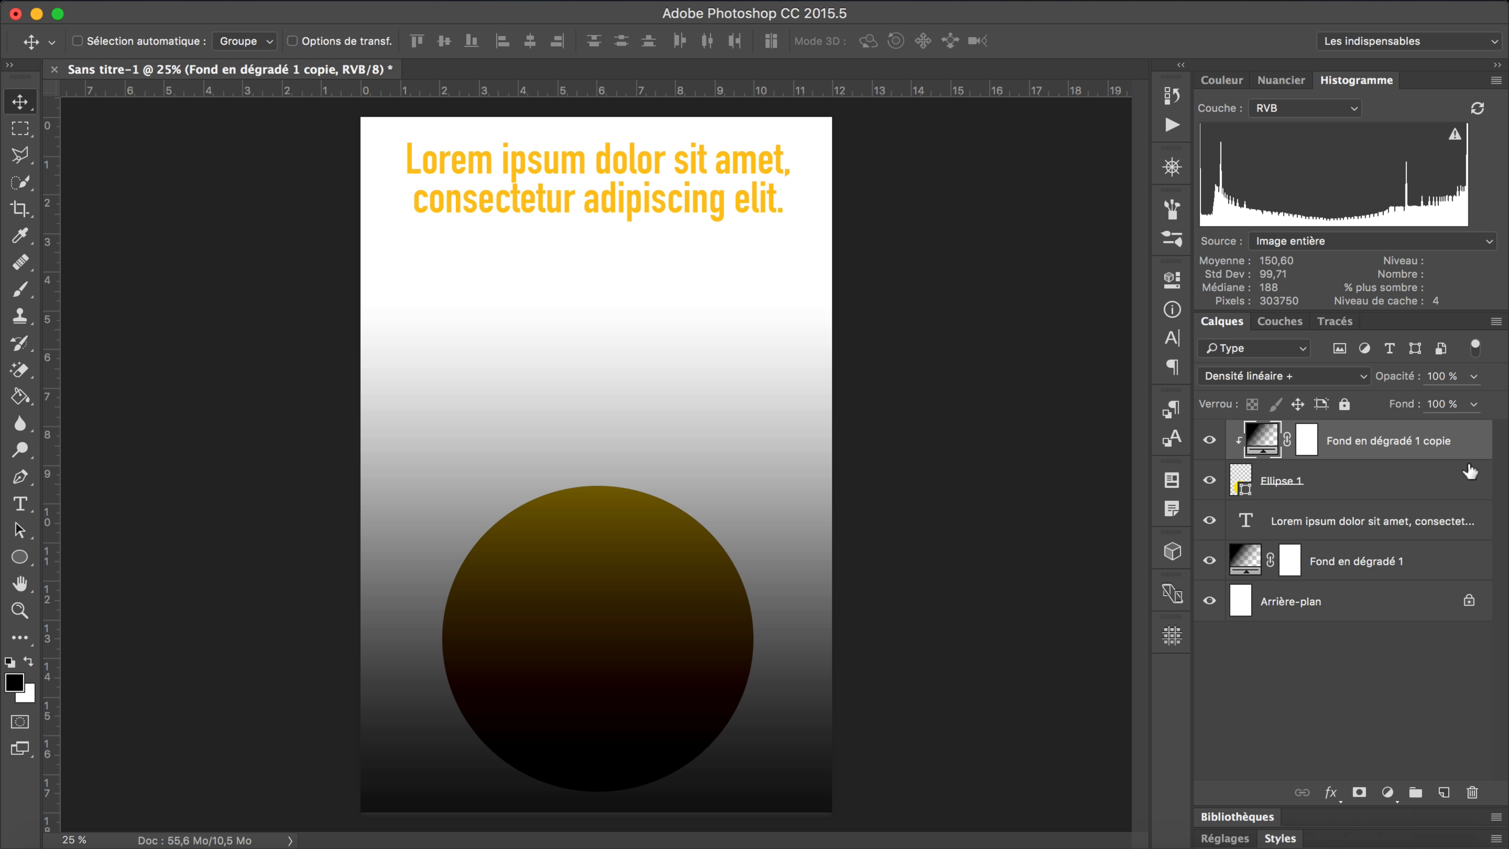
{"action": "left_click", "coordinate": [1356, 380]}
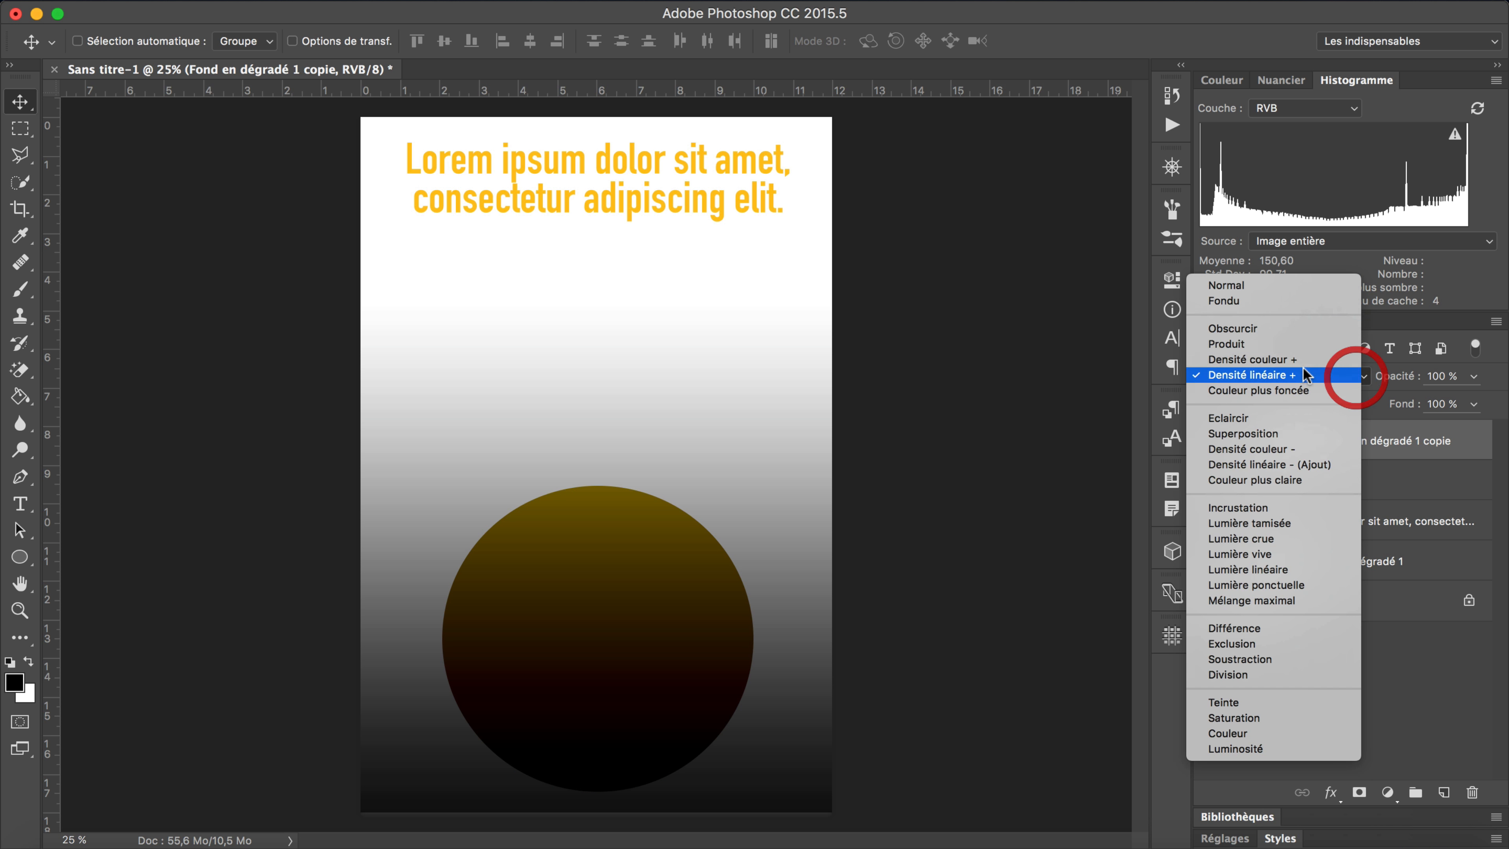
{"action": "left_click", "coordinate": [1293, 292]}
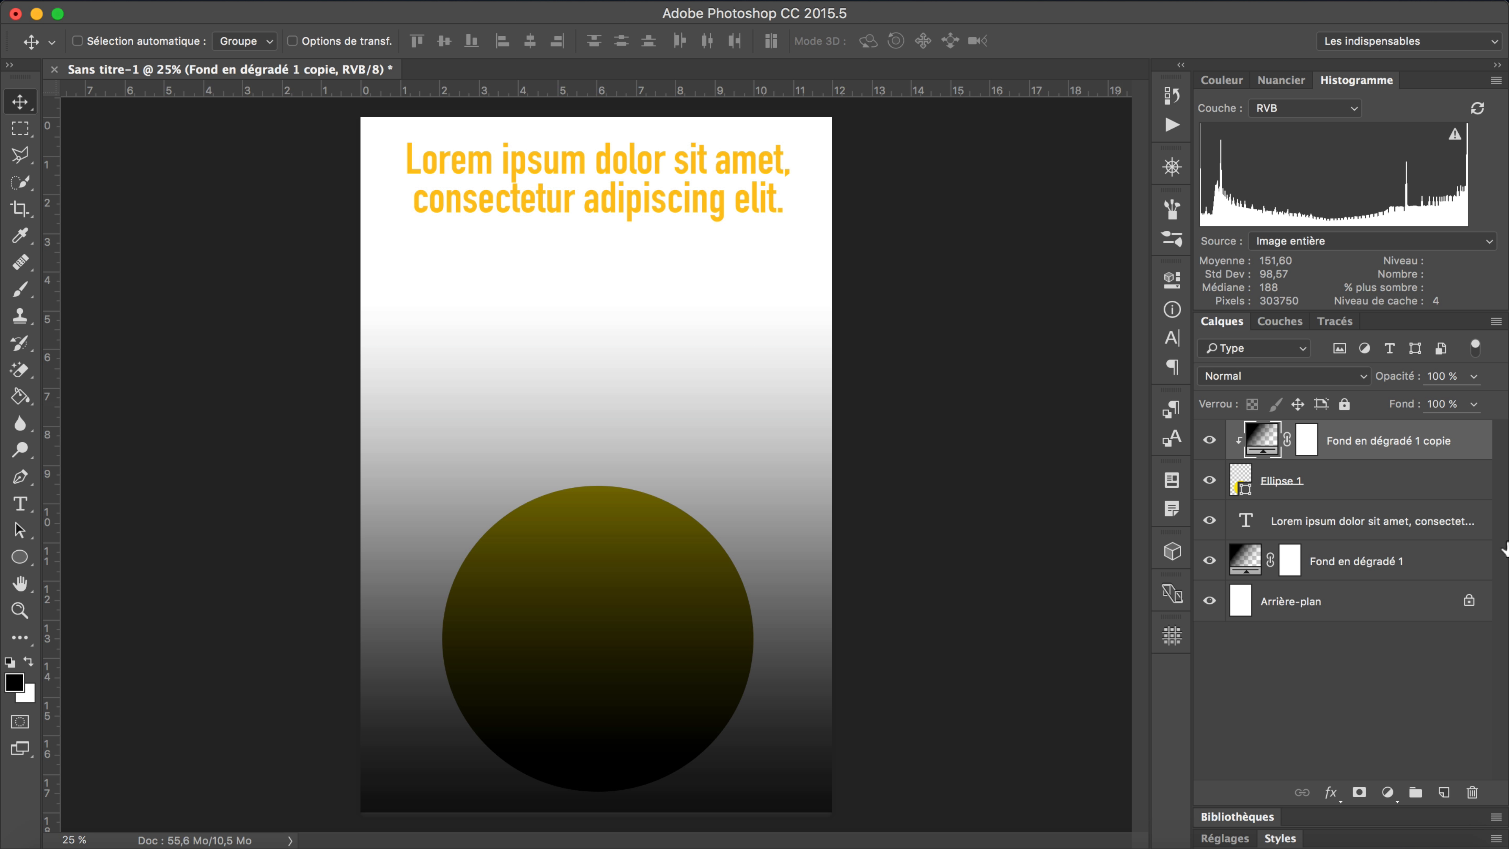
Duplicate the Fond en dégradé 1 layer and invert the copy's gradient, positioned to darken the poster's top behind the title
{"action": "left_click", "coordinate": [1458, 560]}
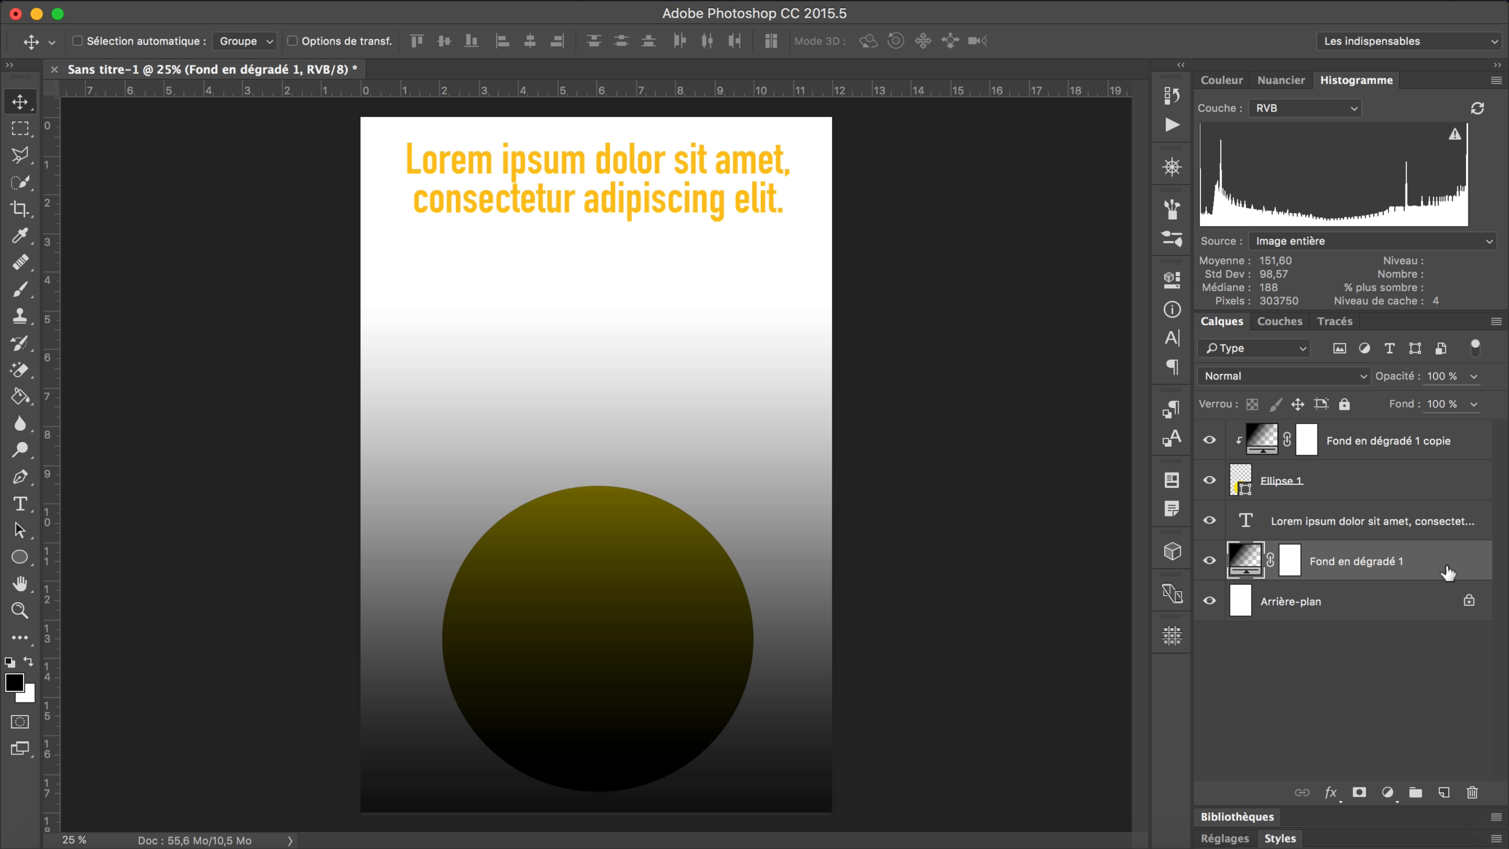
{"action": "left_click_drag", "start_coordinate": [1447, 571], "coordinate": [1445, 793]}
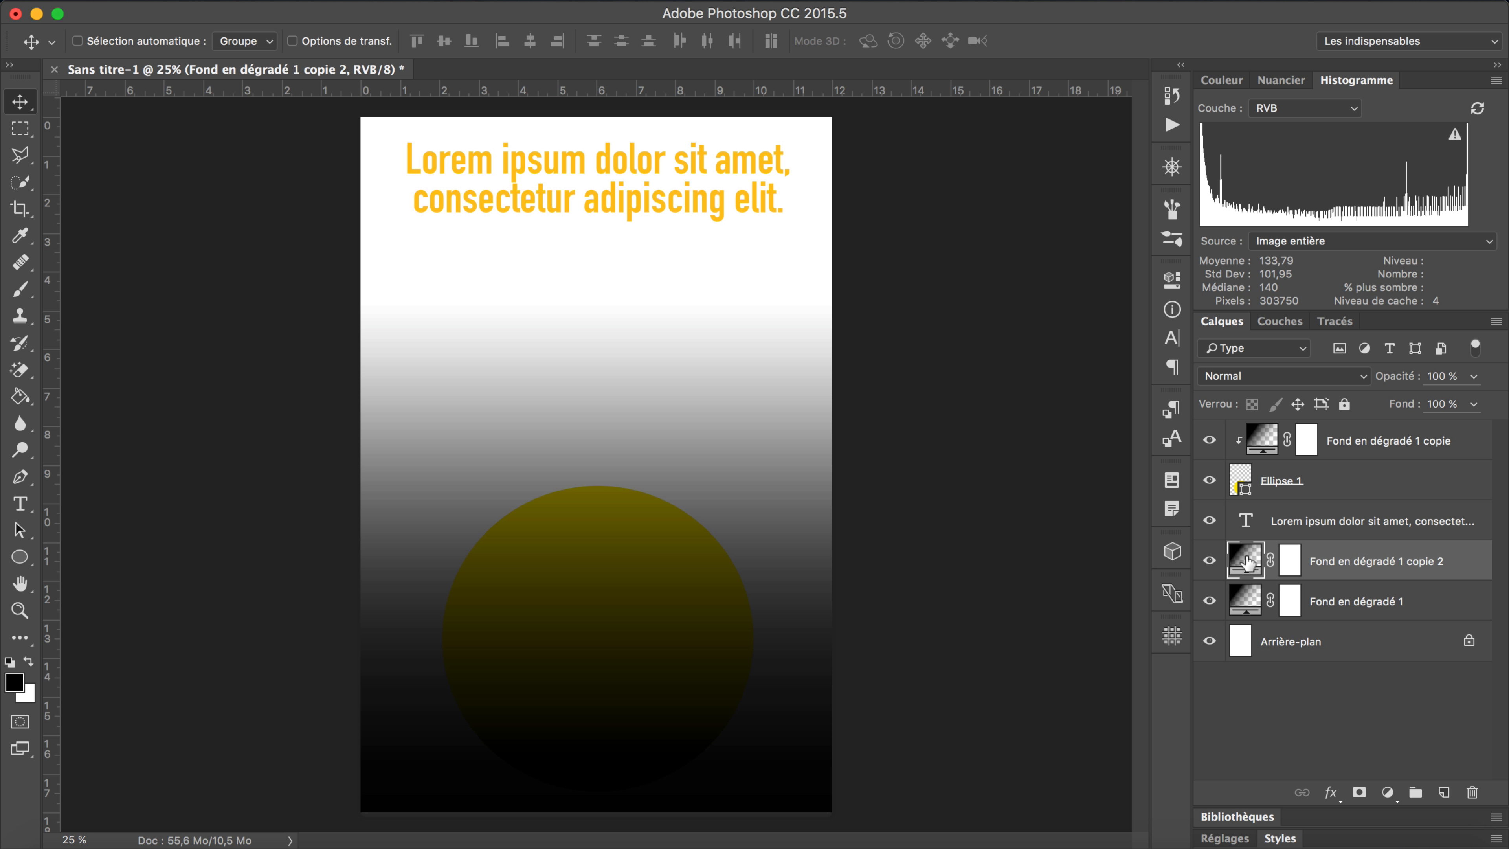
{"action": "double_click", "coordinate": [1245, 561]}
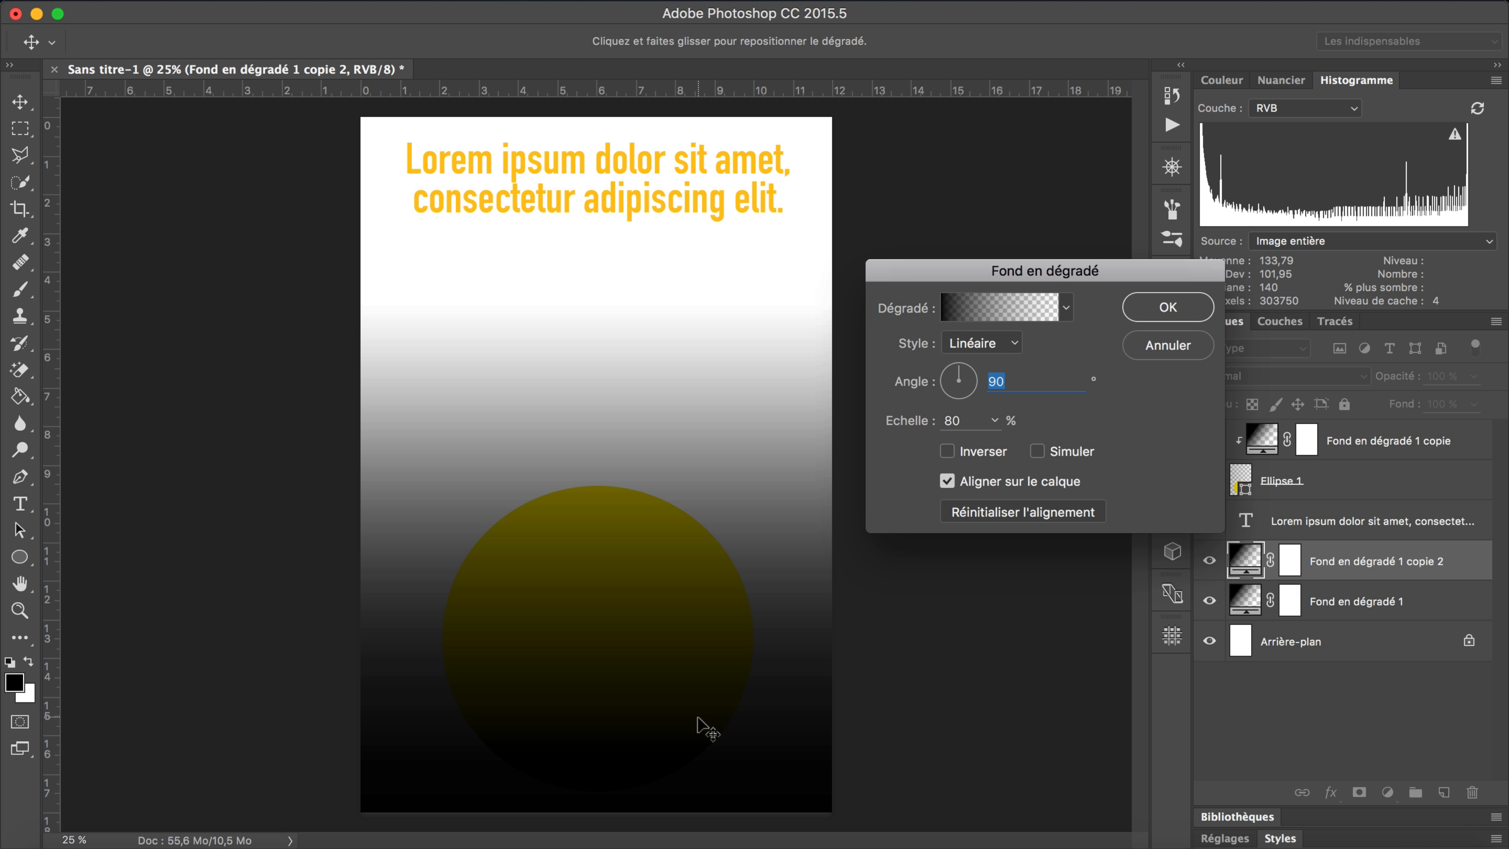
{"action": "left_click_drag", "start_coordinate": [716, 766], "coordinate": [724, 313]}
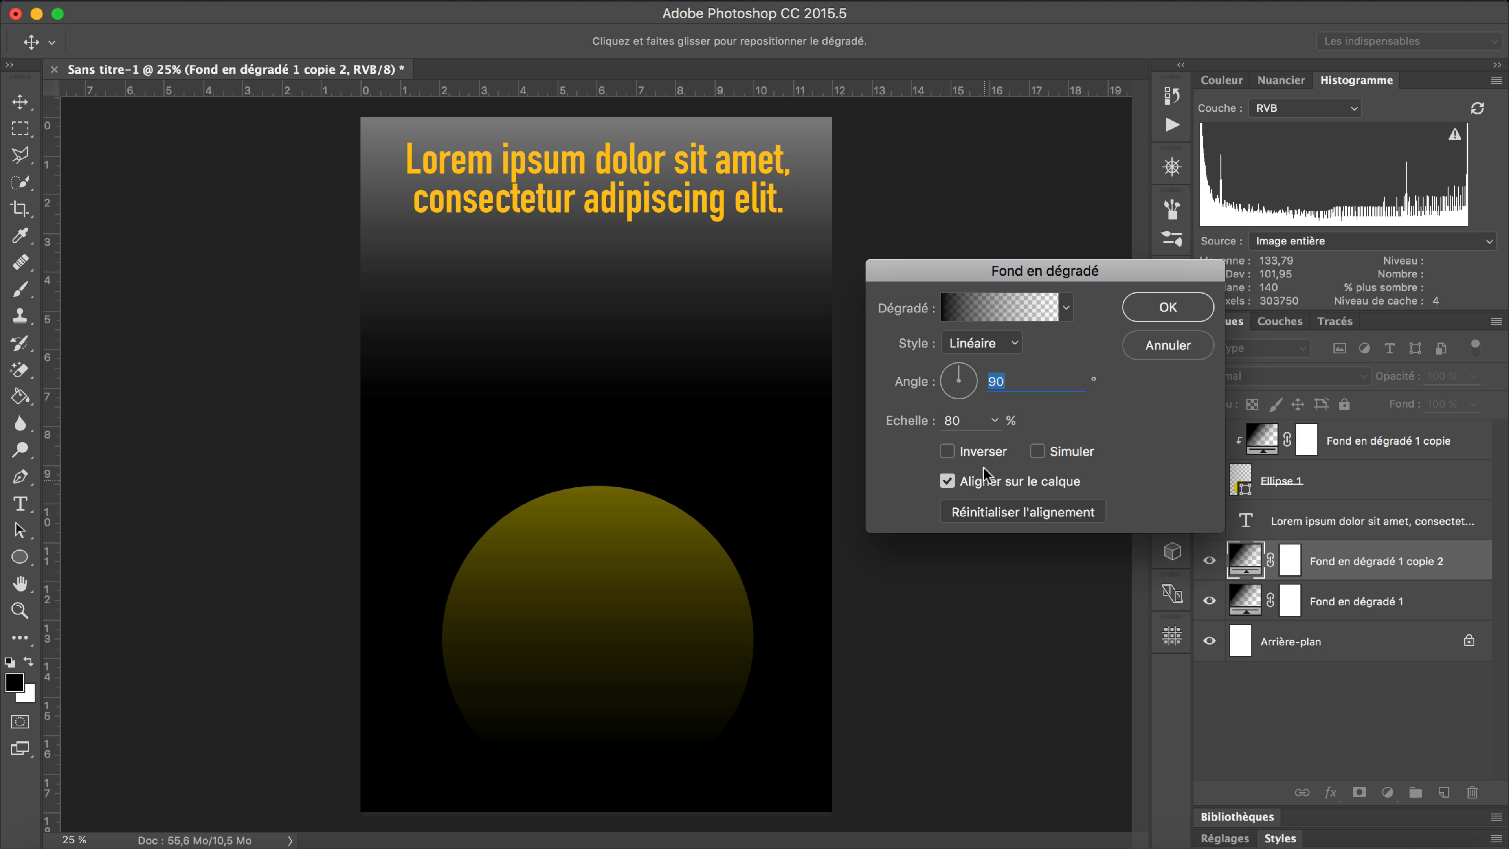
{"action": "left_click", "coordinate": [948, 452]}
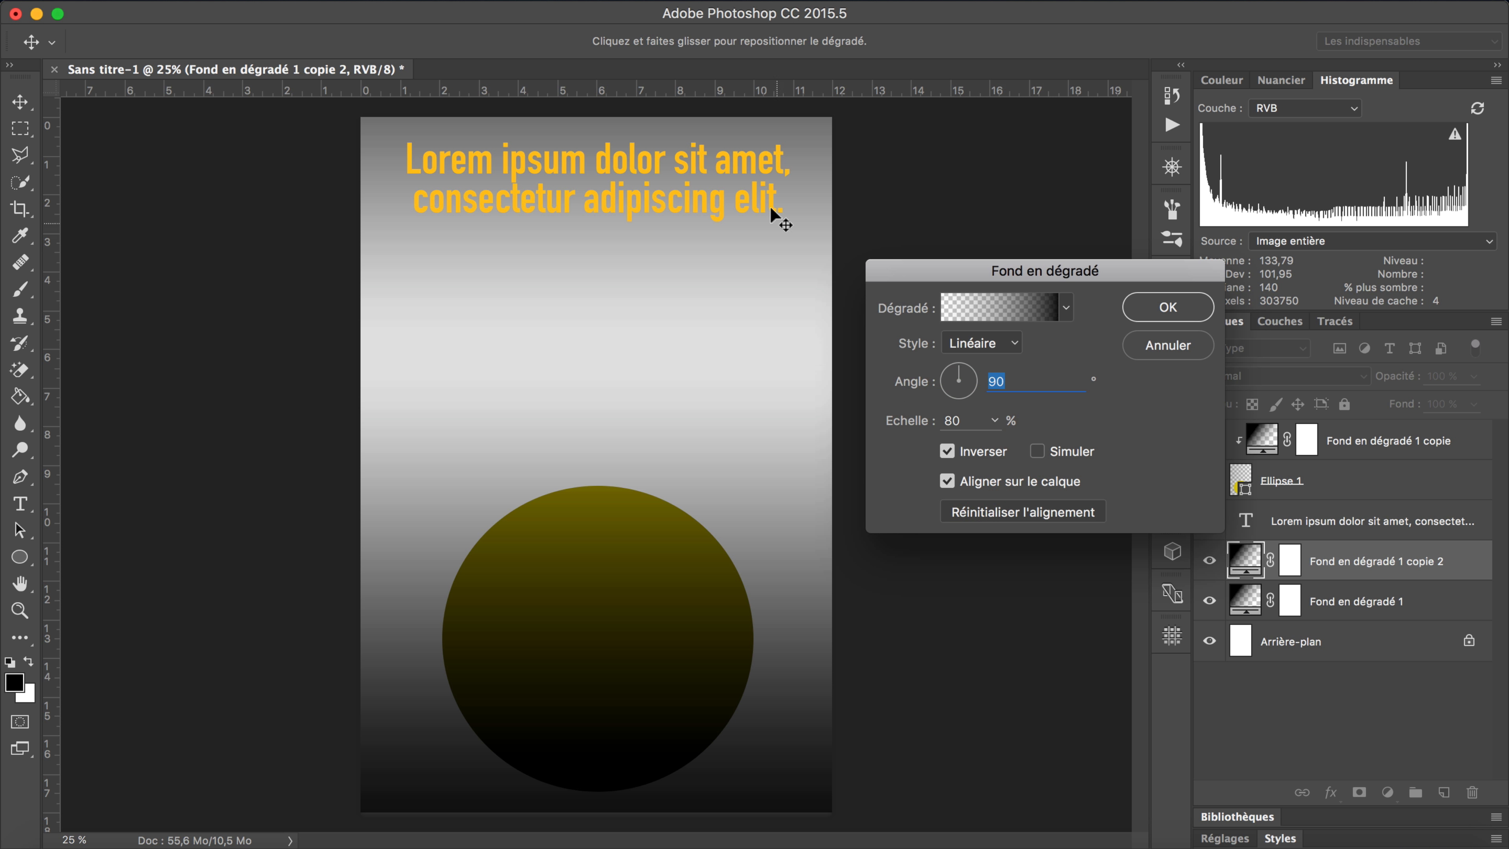
{"action": "left_click_drag", "start_coordinate": [785, 142], "coordinate": [783, 304]}
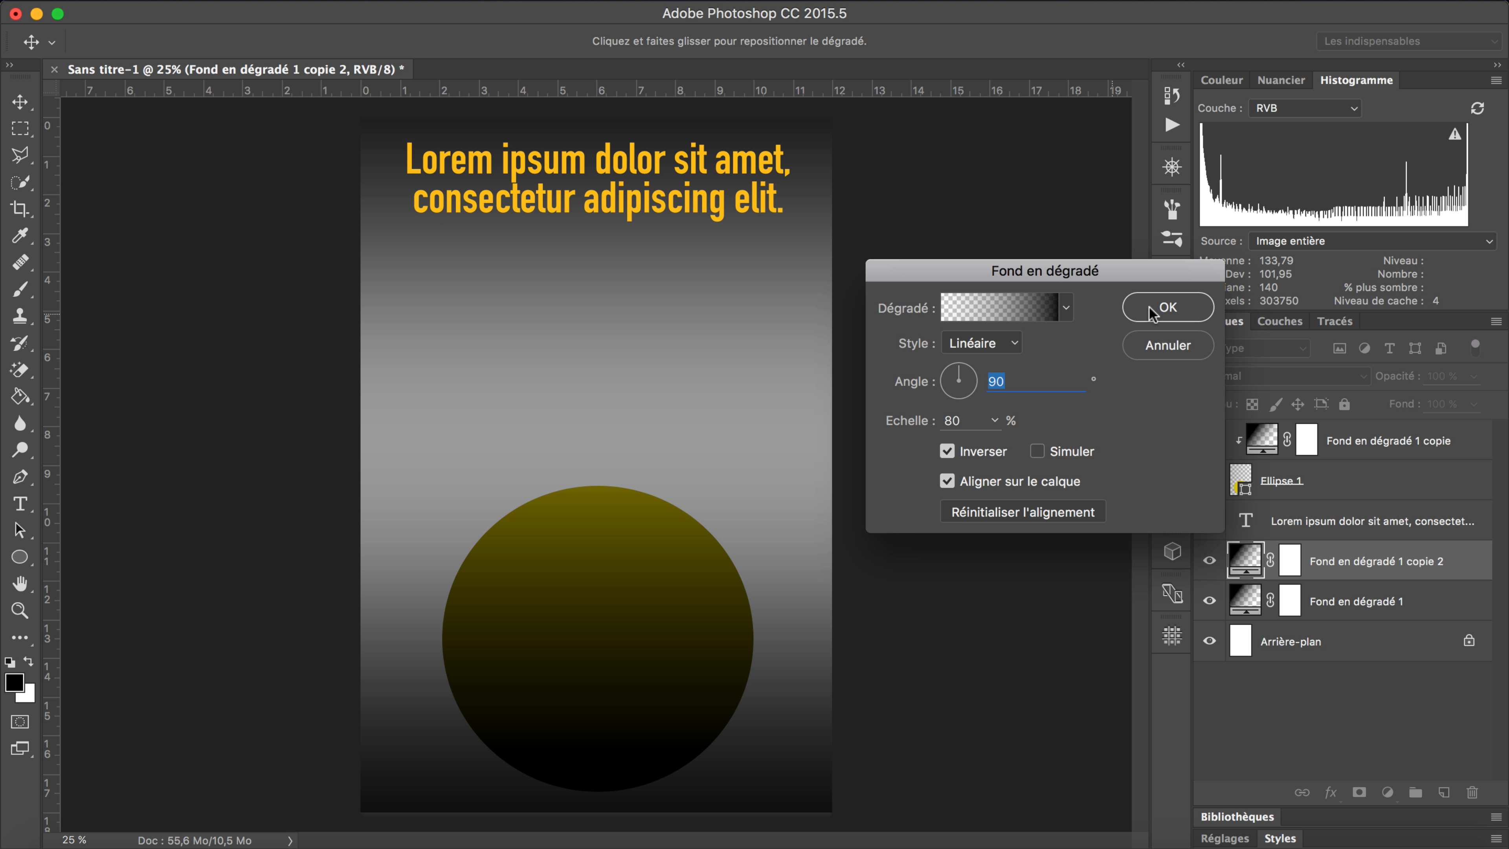
{"action": "left_click", "coordinate": [1166, 305]}
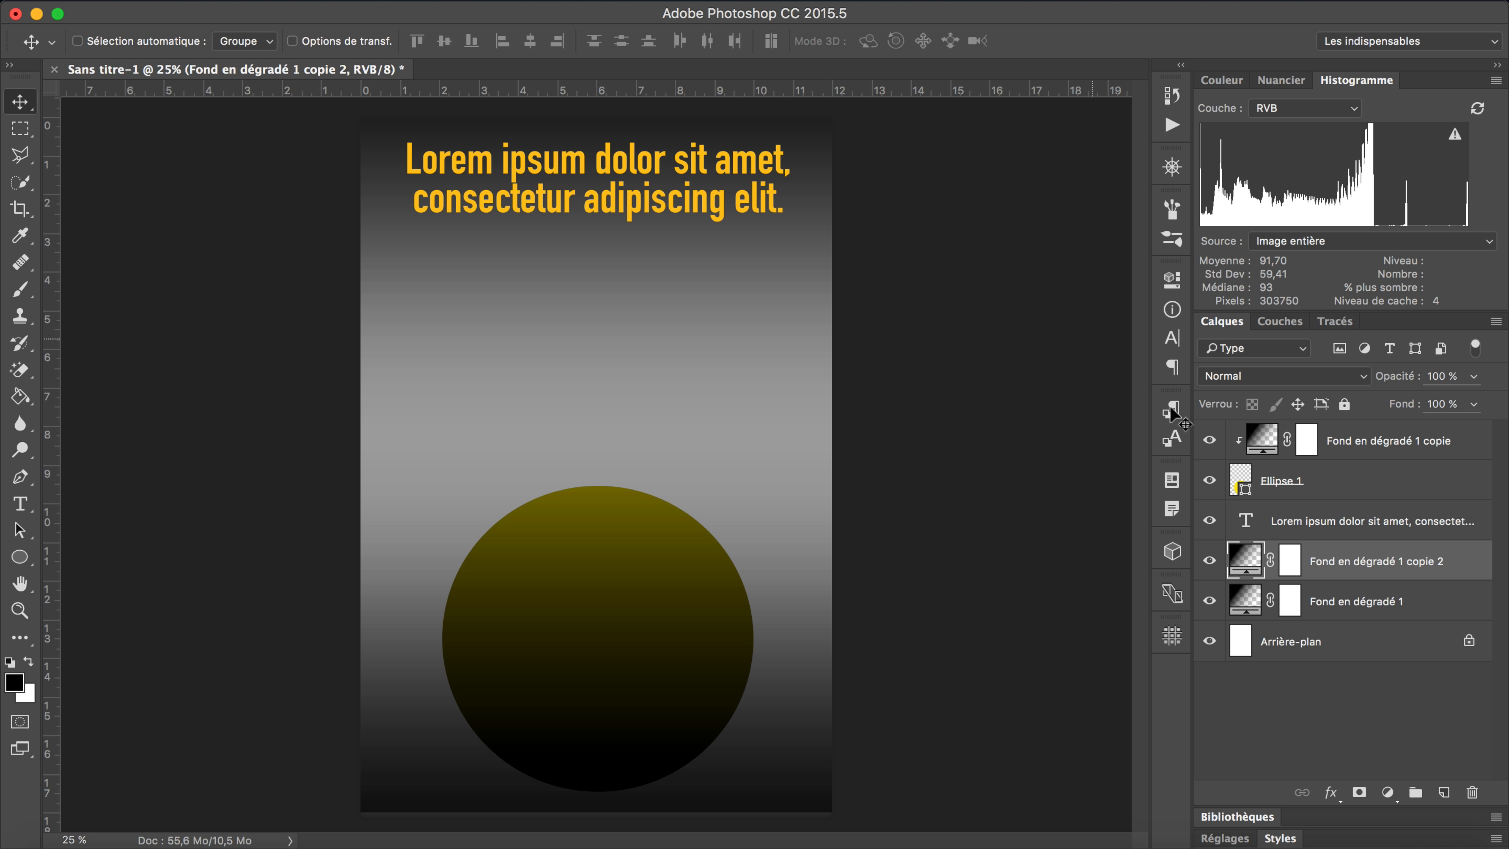
{"action": "left_click", "coordinate": [1461, 561]}
{"action": "mouse_move", "coordinate": [1461, 561]}
{"action": "left_mouse_down"}
{"action": "mouse_move", "coordinate": [1398, 500]}
{"action": "mouse_move", "coordinate": [1471, 525]}
{"action": "mouse_move", "coordinate": [1465, 564]}
{"action": "mouse_move", "coordinate": [1444, 577]}
{"action": "left_mouse_up"}
Activate the Gradient tool and add an empty layer at the top of the layer stack
{"action": "left_click", "coordinate": [24, 399]}
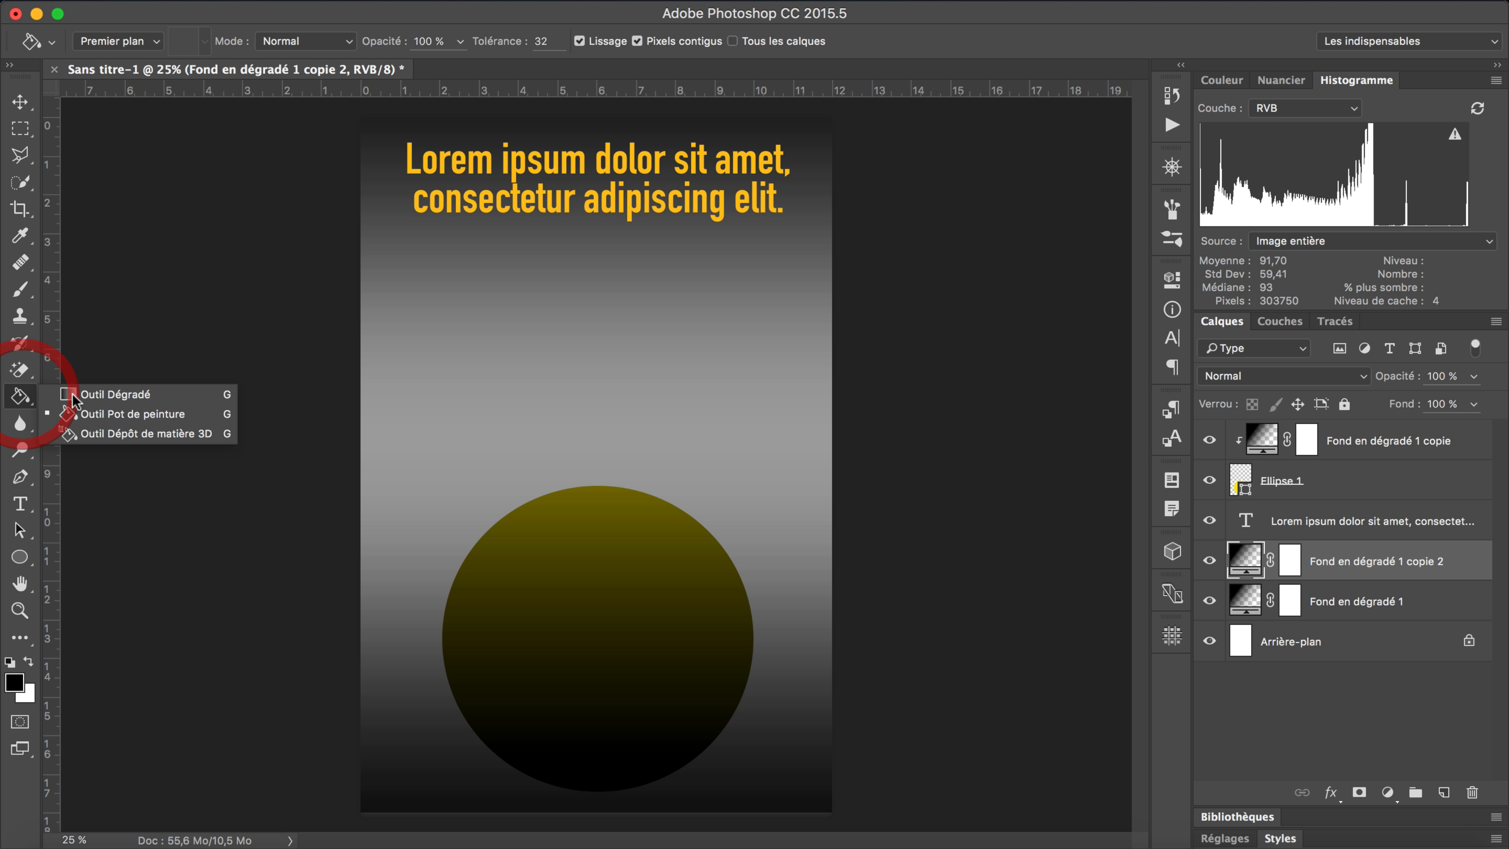
{"action": "left_click", "coordinate": [104, 396]}
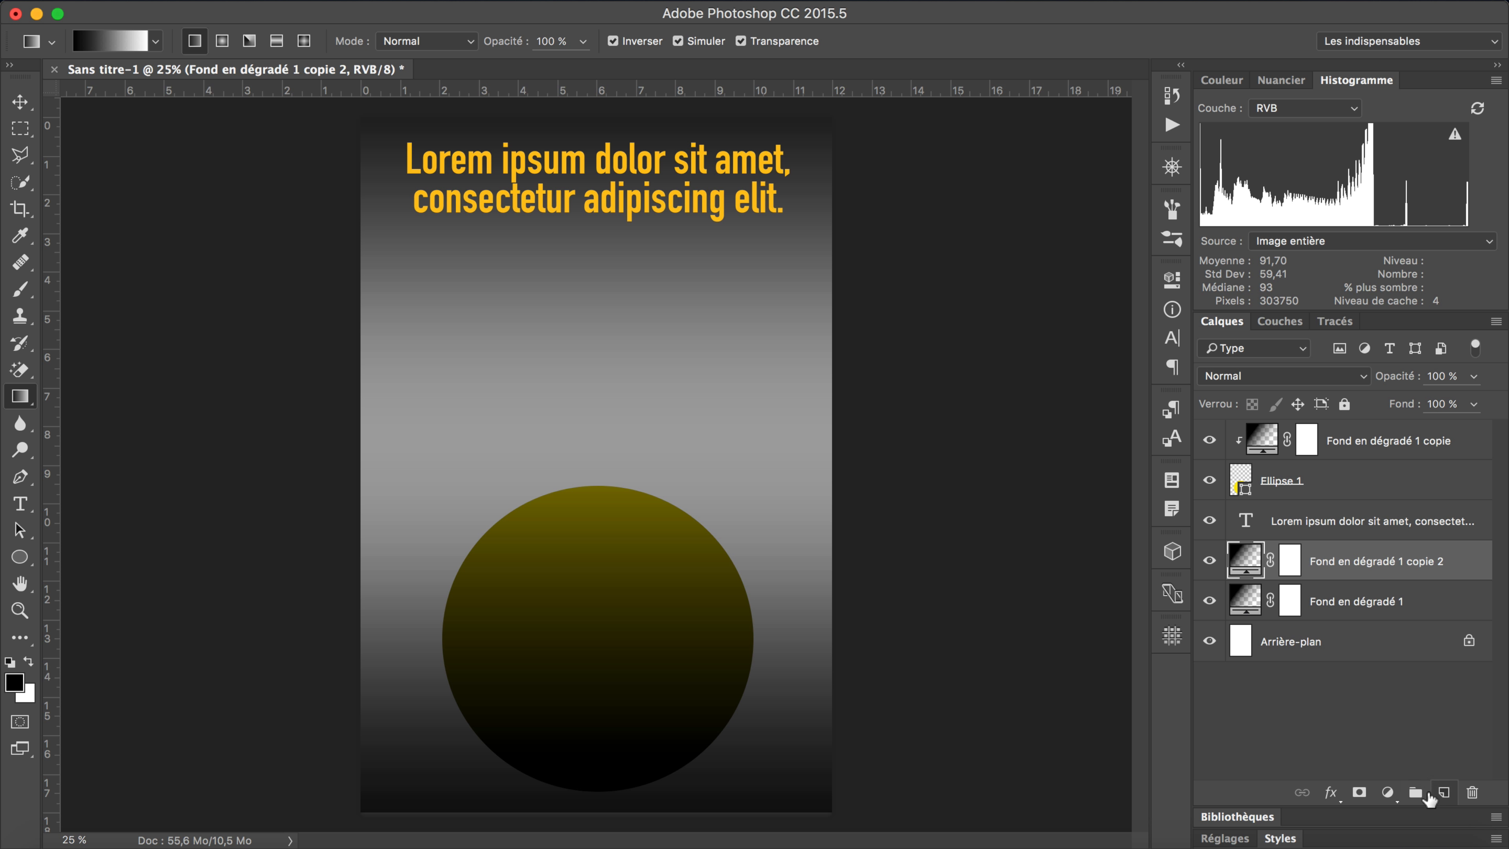
{"action": "left_click", "coordinate": [1444, 792]}
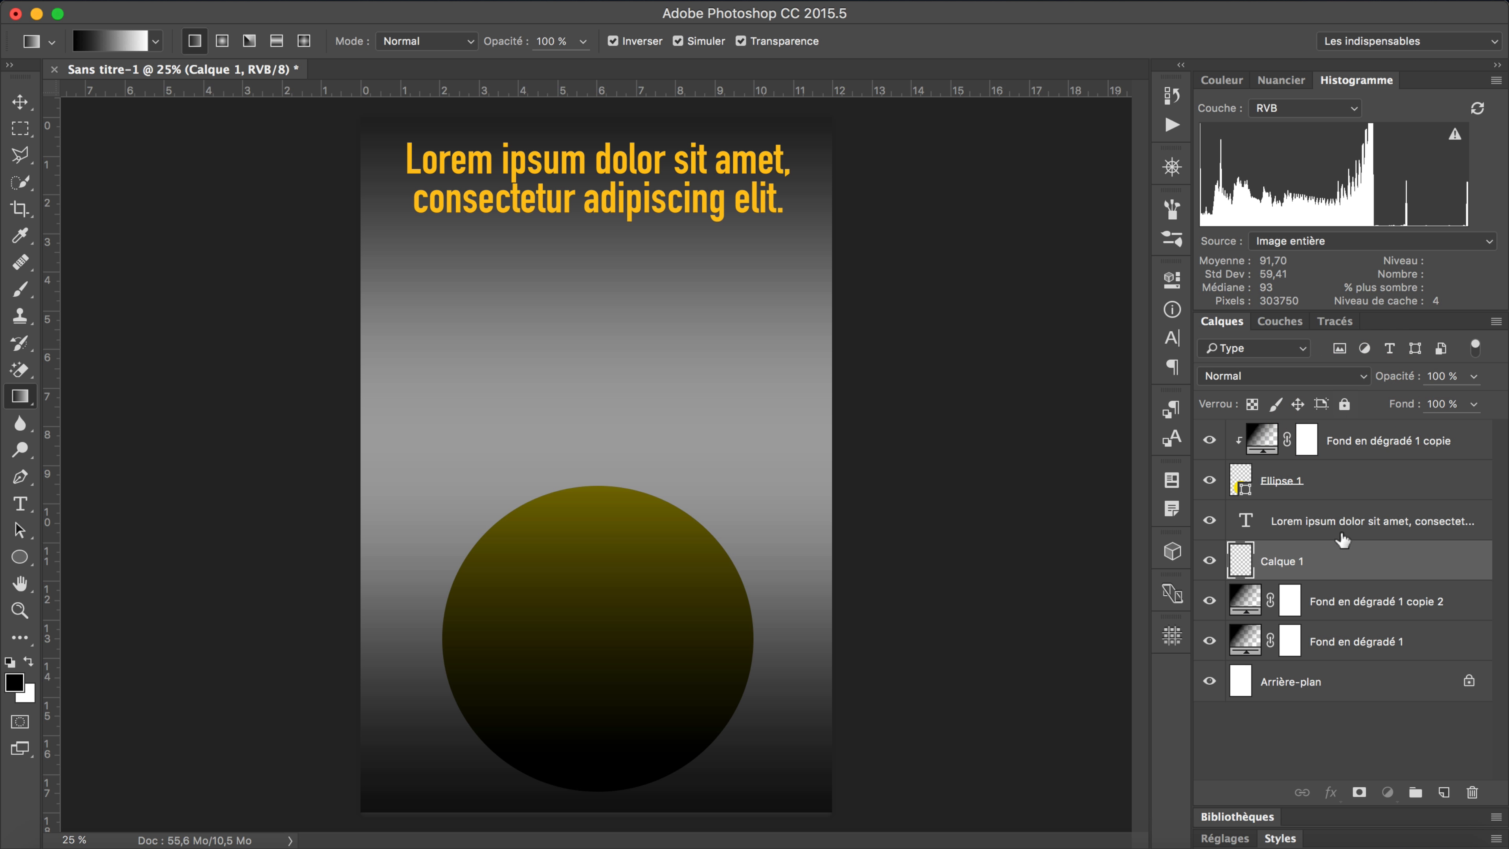
{"action": "left_click_drag", "start_coordinate": [1331, 569], "coordinate": [1348, 443]}
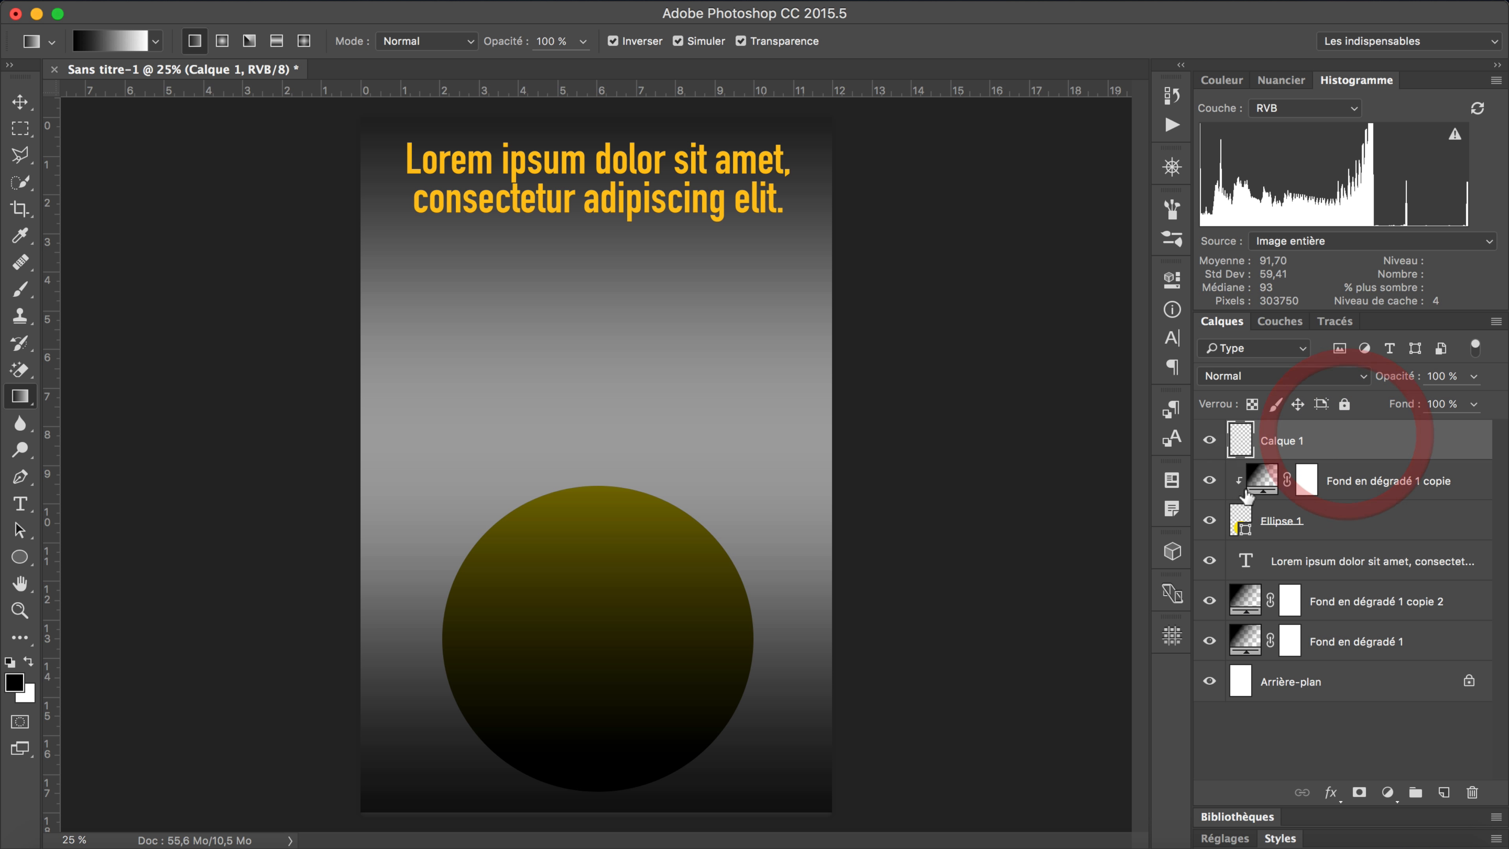
Hide the three gradient fill layers, leaving the text, ellipse, background and empty layer shown
{"action": "left_click", "coordinate": [1209, 481]}
{"action": "left_click", "coordinate": [1209, 600]}
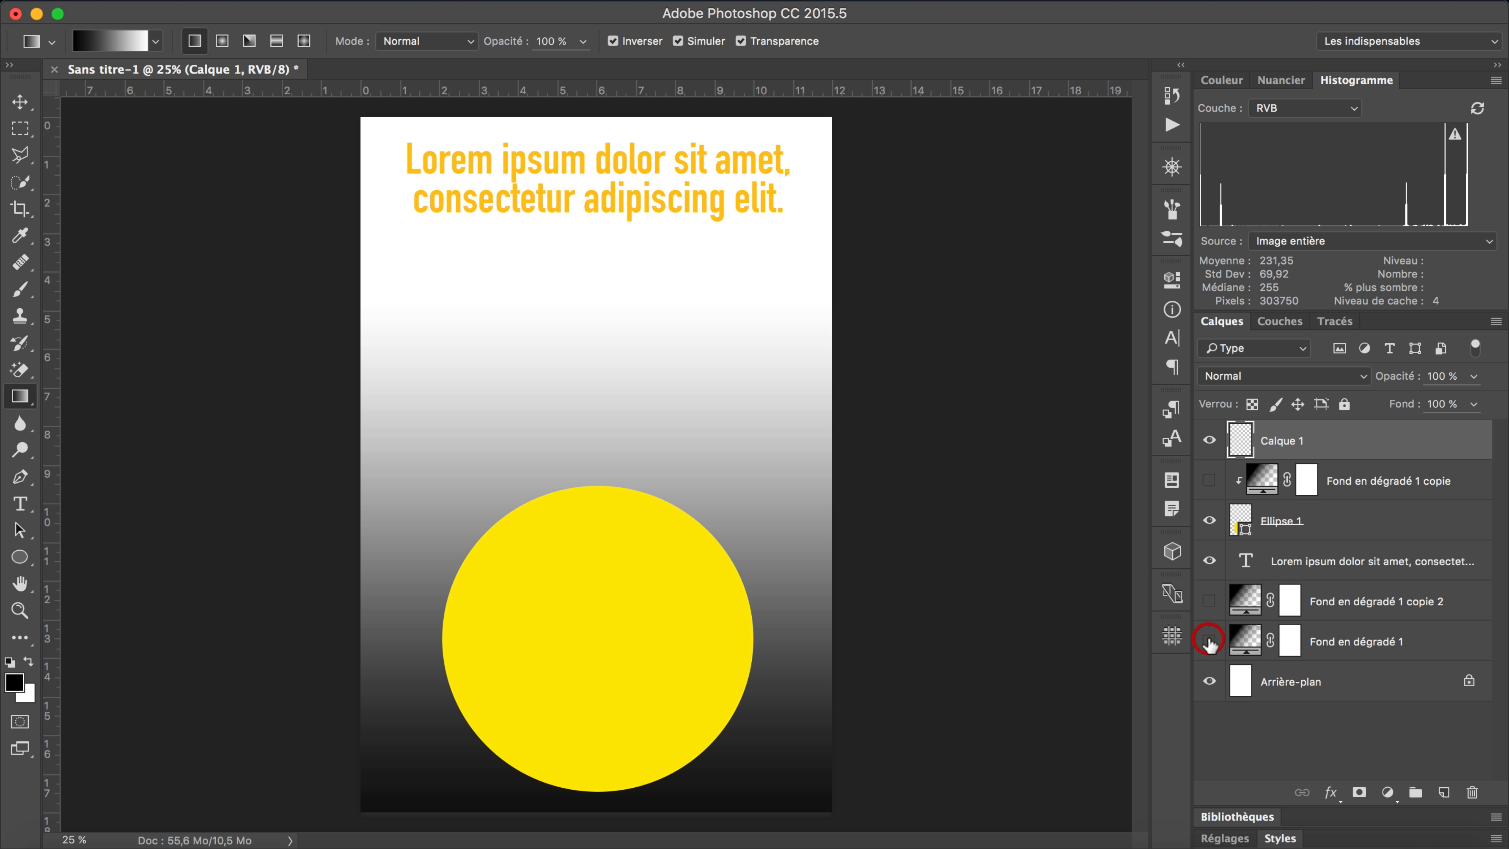
{"action": "left_click", "coordinate": [1209, 641]}
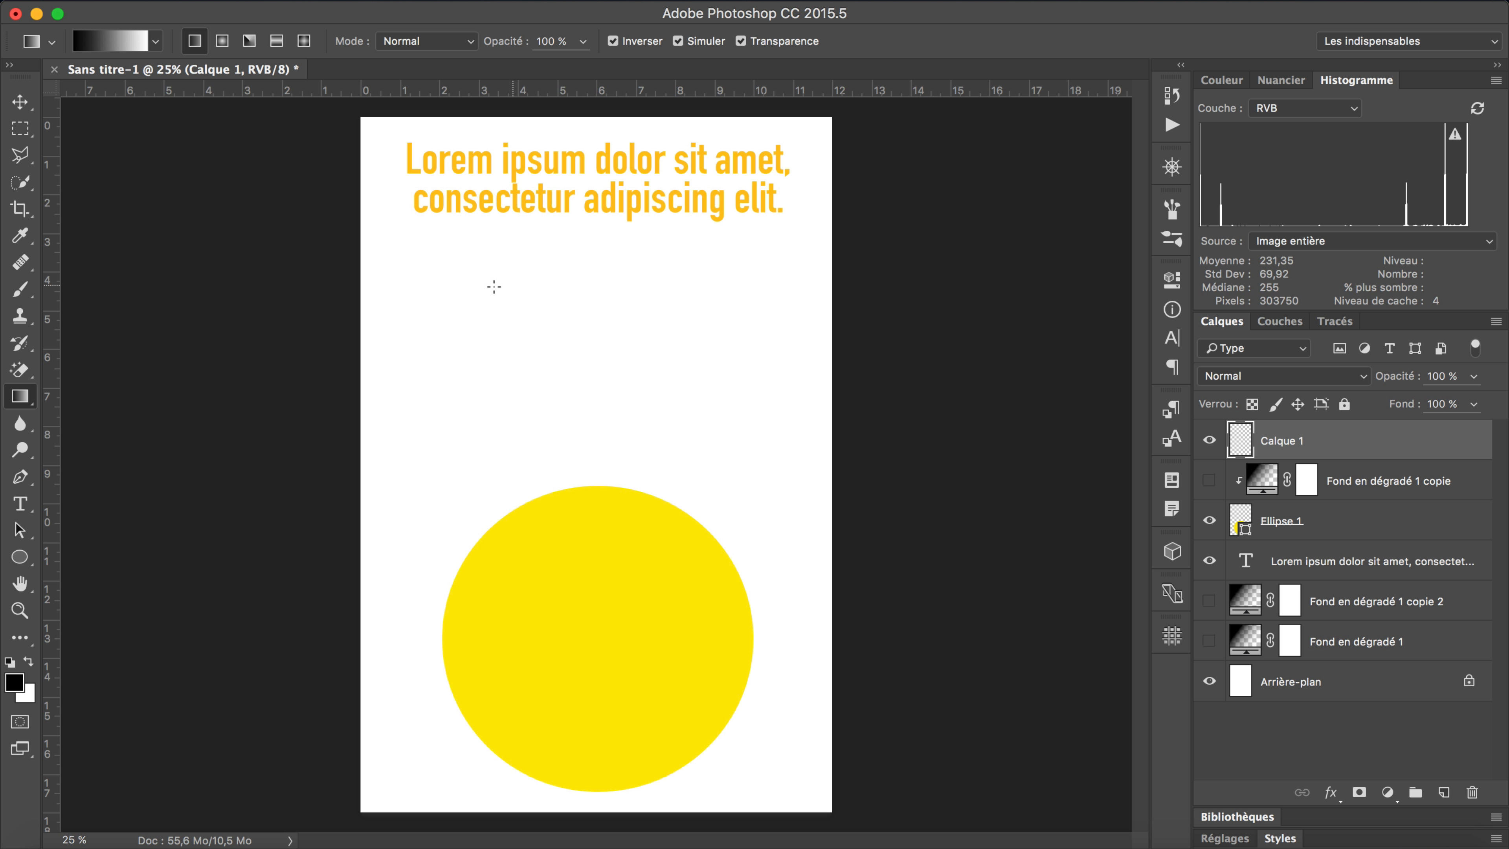
Draw black-and-white linear gradients on Calque 1, two across its width and a last one running from white above to black below
{"action": "left_click_drag", "start_coordinate": [555, 340], "coordinate": [745, 330]}
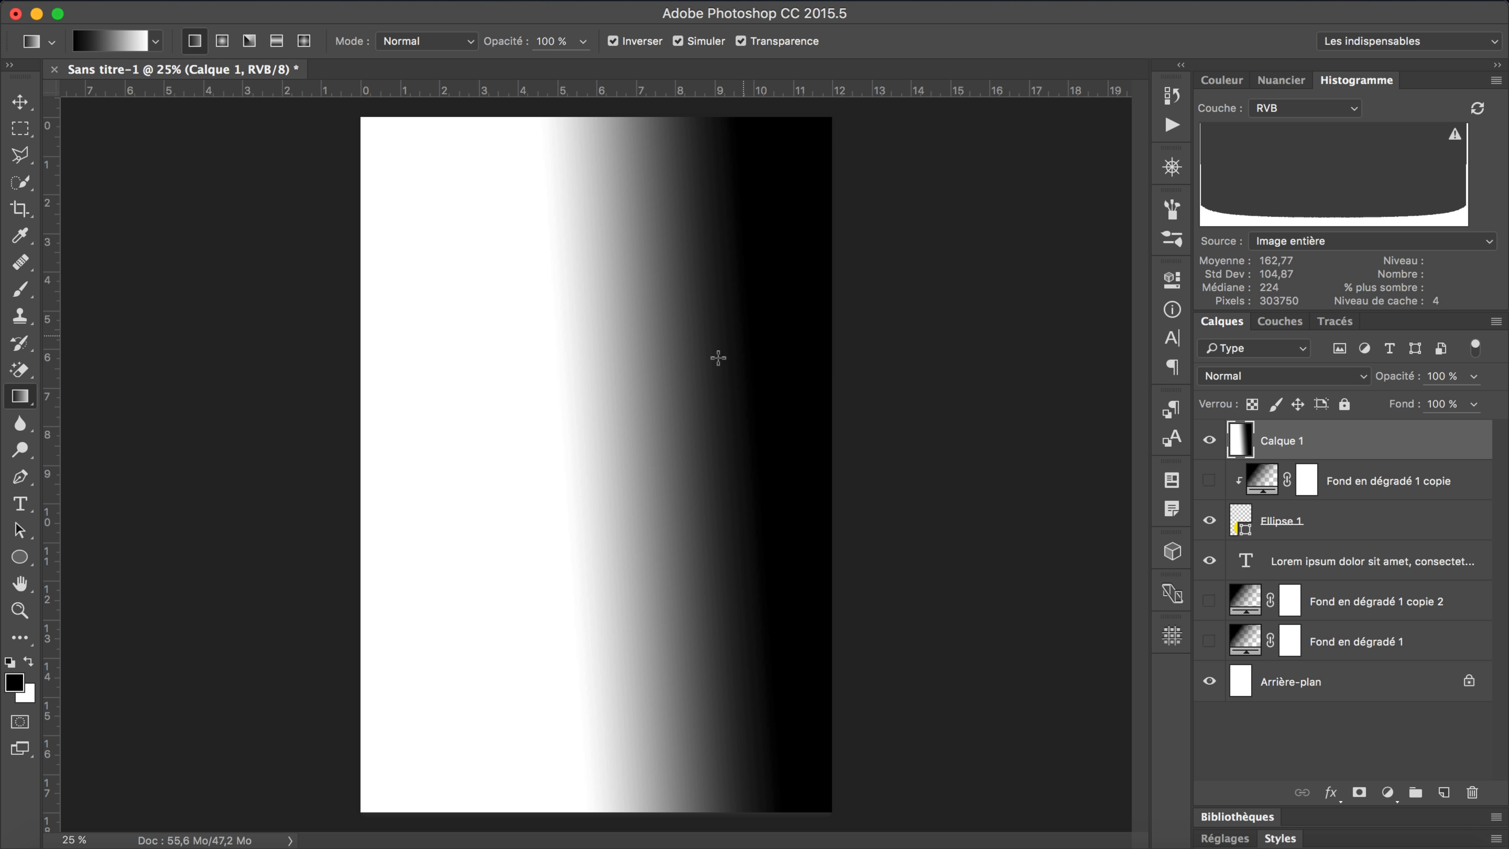
{"action": "left_click_drag", "start_coordinate": [445, 370], "coordinate": [761, 377]}
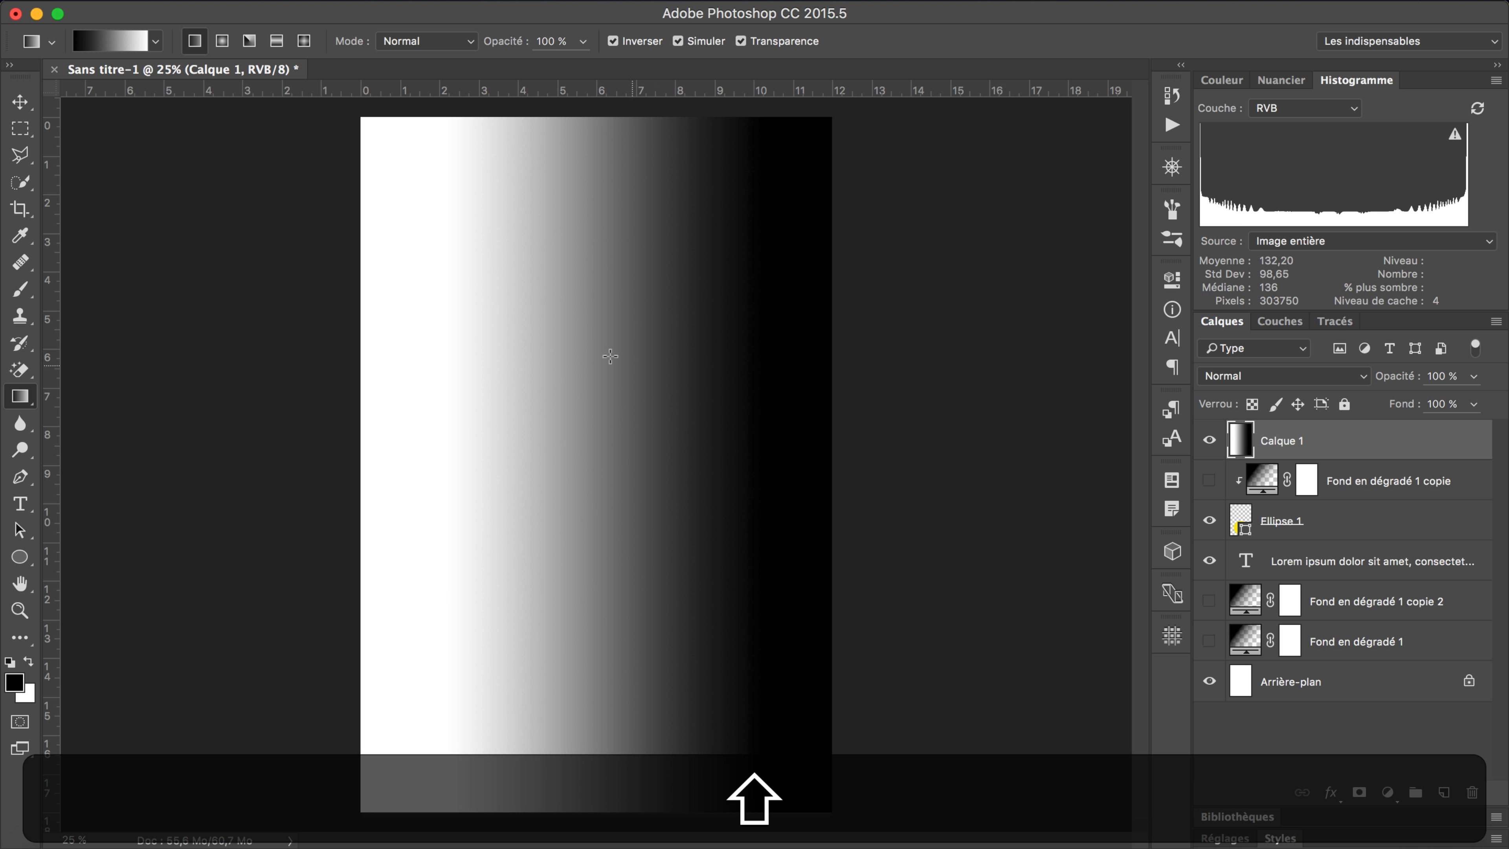
{"action": "left_click_drag", "start_coordinate": [599, 285], "coordinate": [608, 585]}
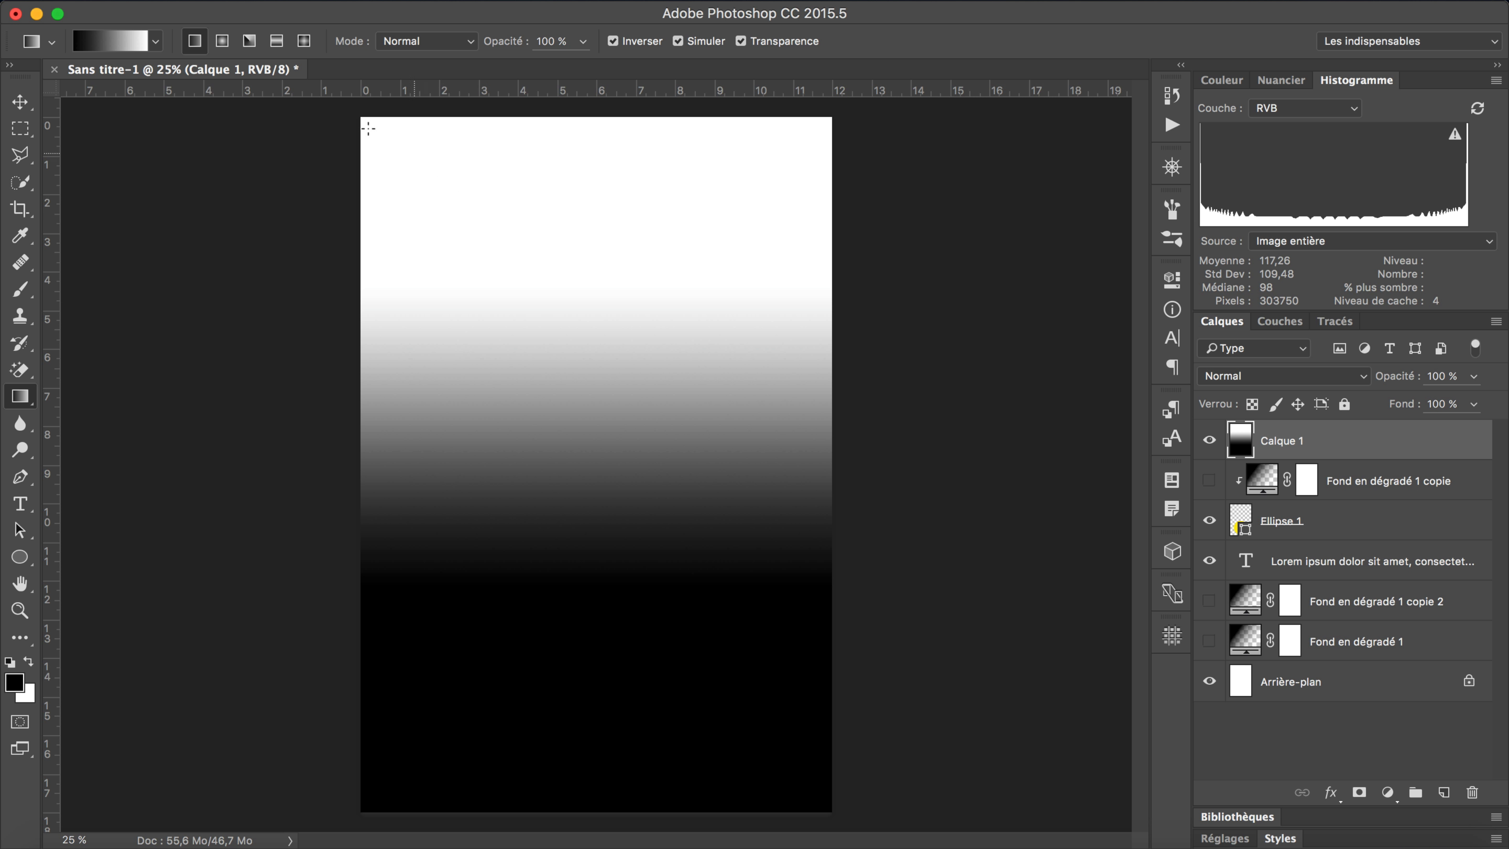
Choose the black-to-transparent gradient preset and draw two vertical gradients in opposite directions over Calque 1
{"action": "left_click", "coordinate": [154, 42]}
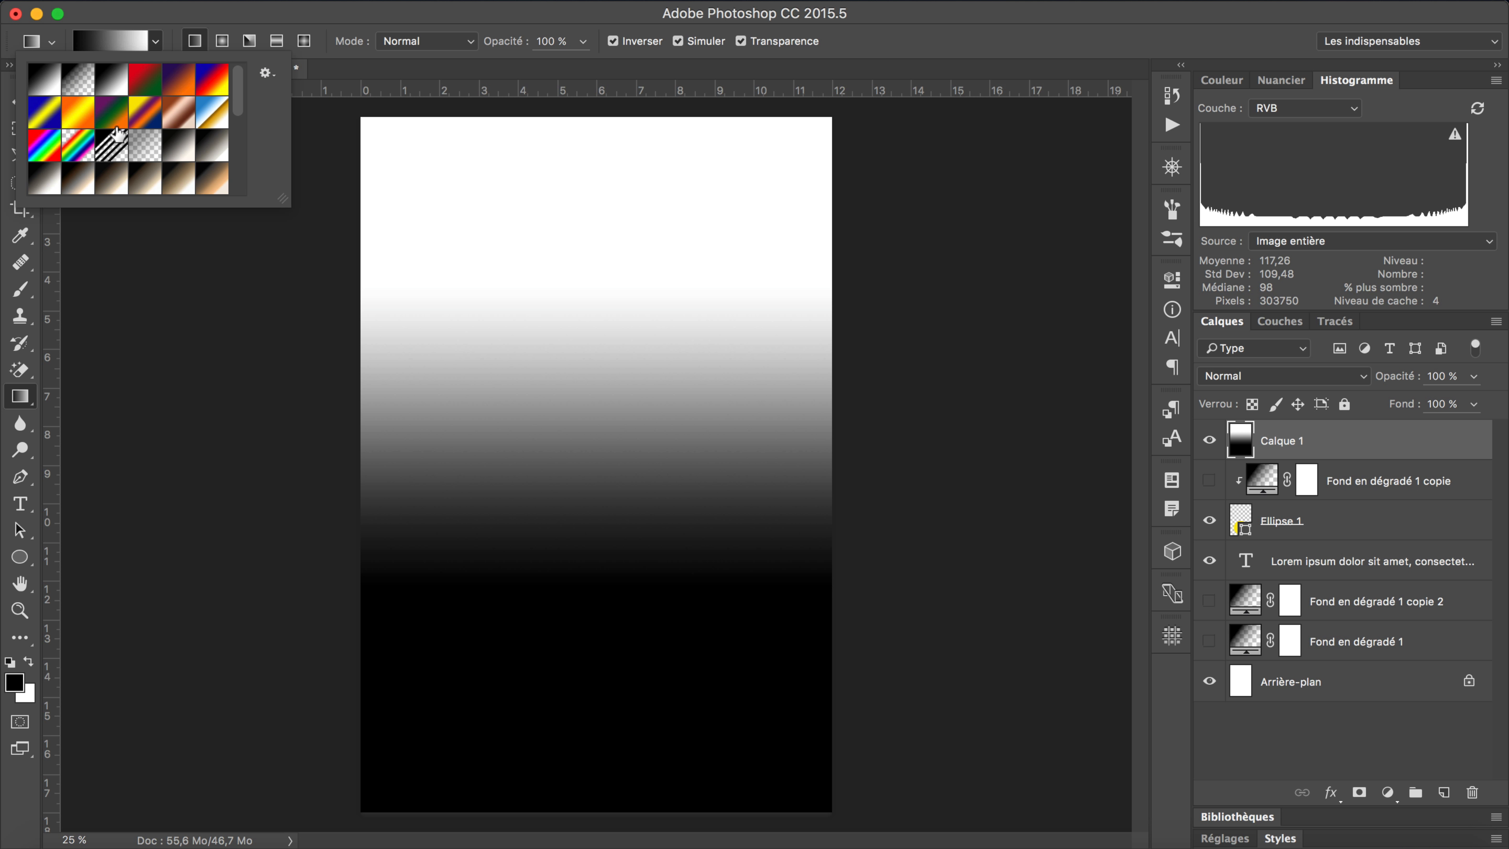
{"action": "left_click", "coordinate": [78, 78]}
{"action": "left_click_drag", "start_coordinate": [593, 285], "coordinate": [596, 529]}
{"action": "left_click_drag", "start_coordinate": [585, 642], "coordinate": [610, 341]}
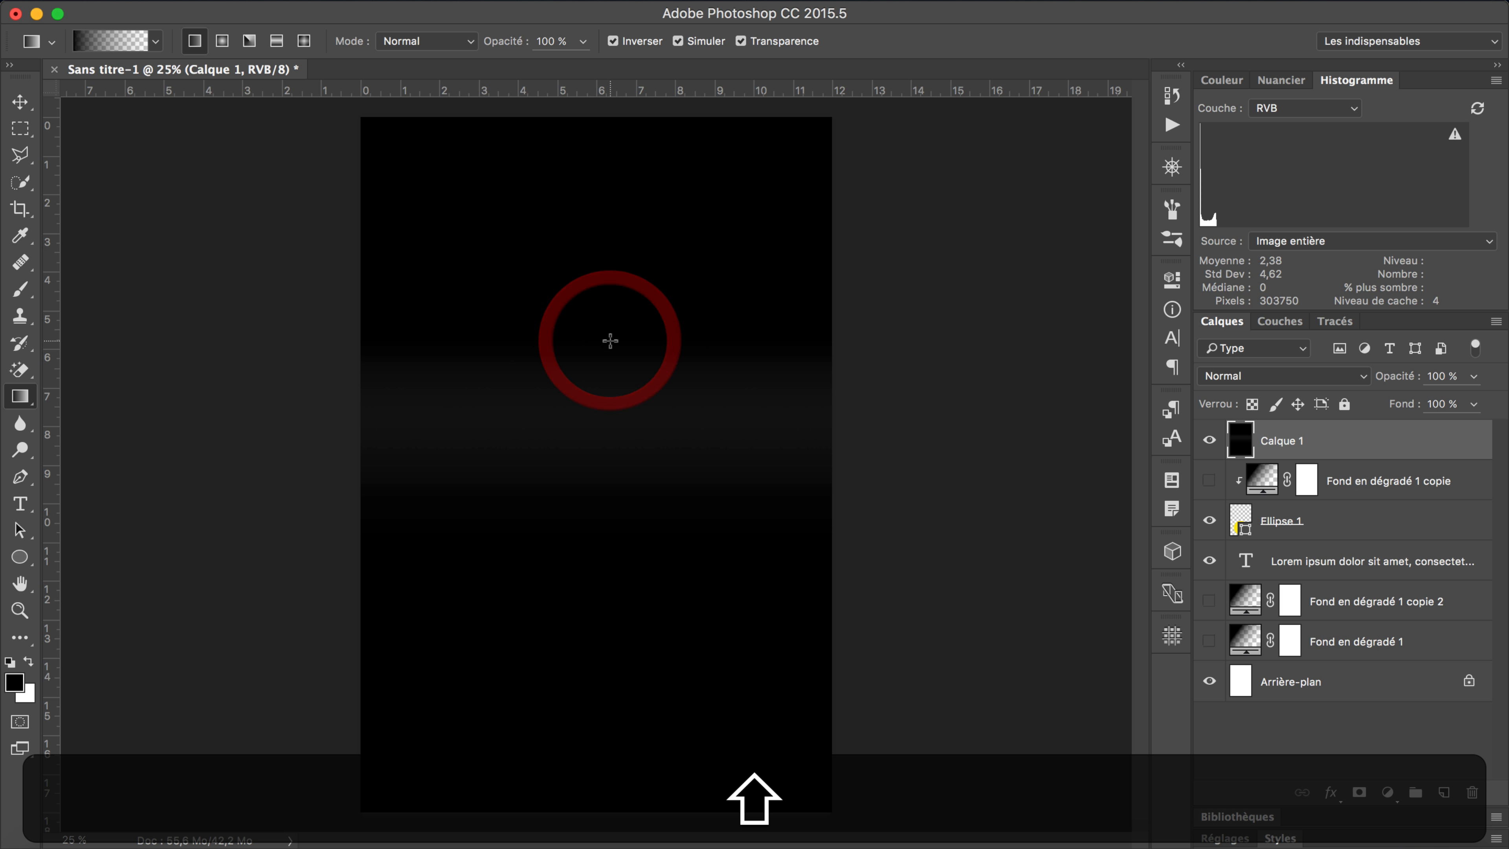
Choose the black-to-white gradient preset and draw a short vertical gradient on Calque 1, running from white above to black below
{"action": "left_click", "coordinate": [153, 42]}
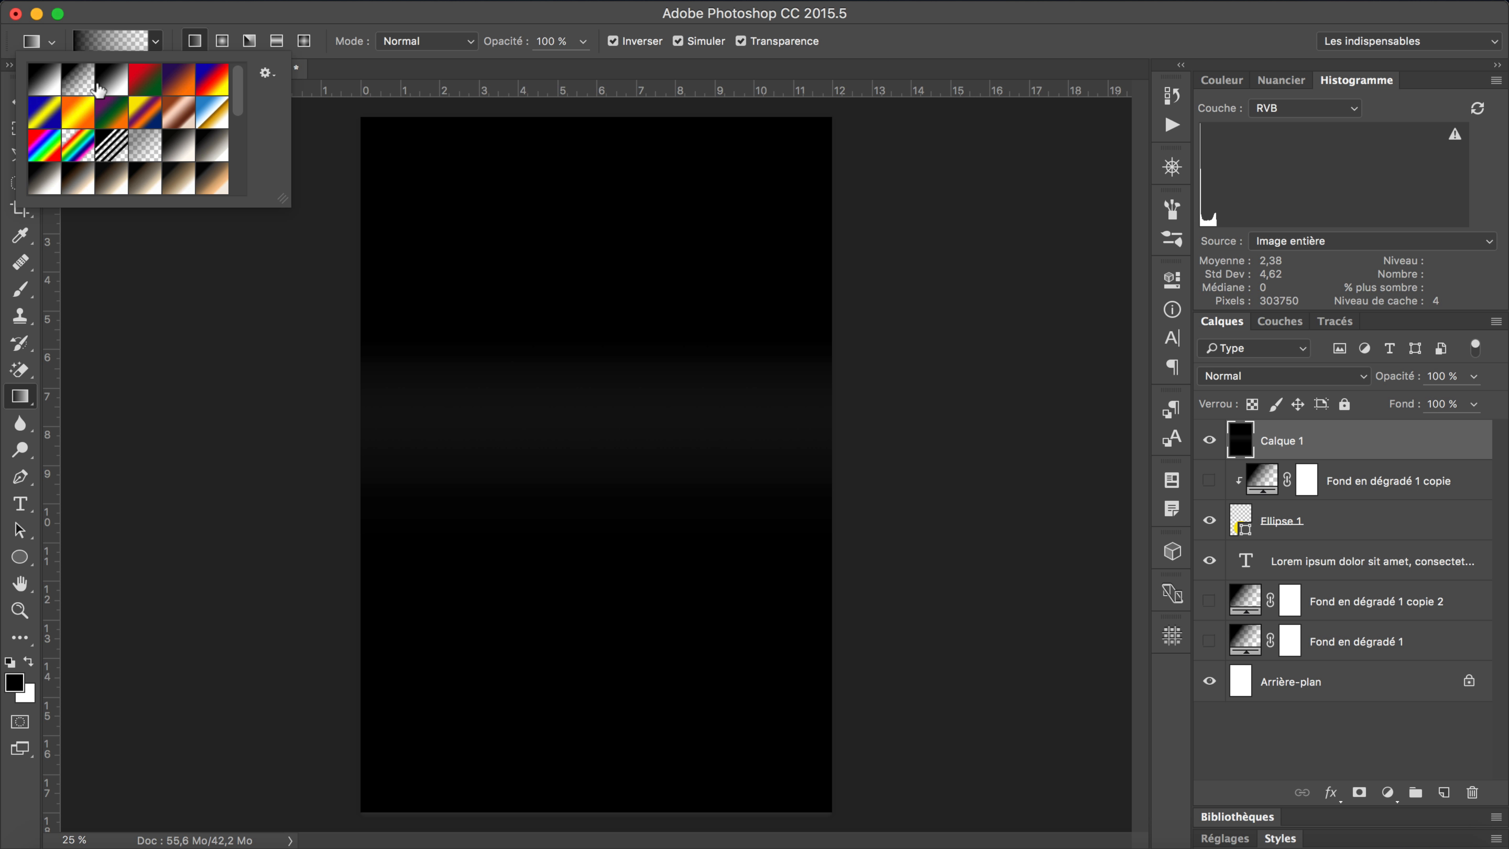
{"action": "left_click", "coordinate": [50, 87]}
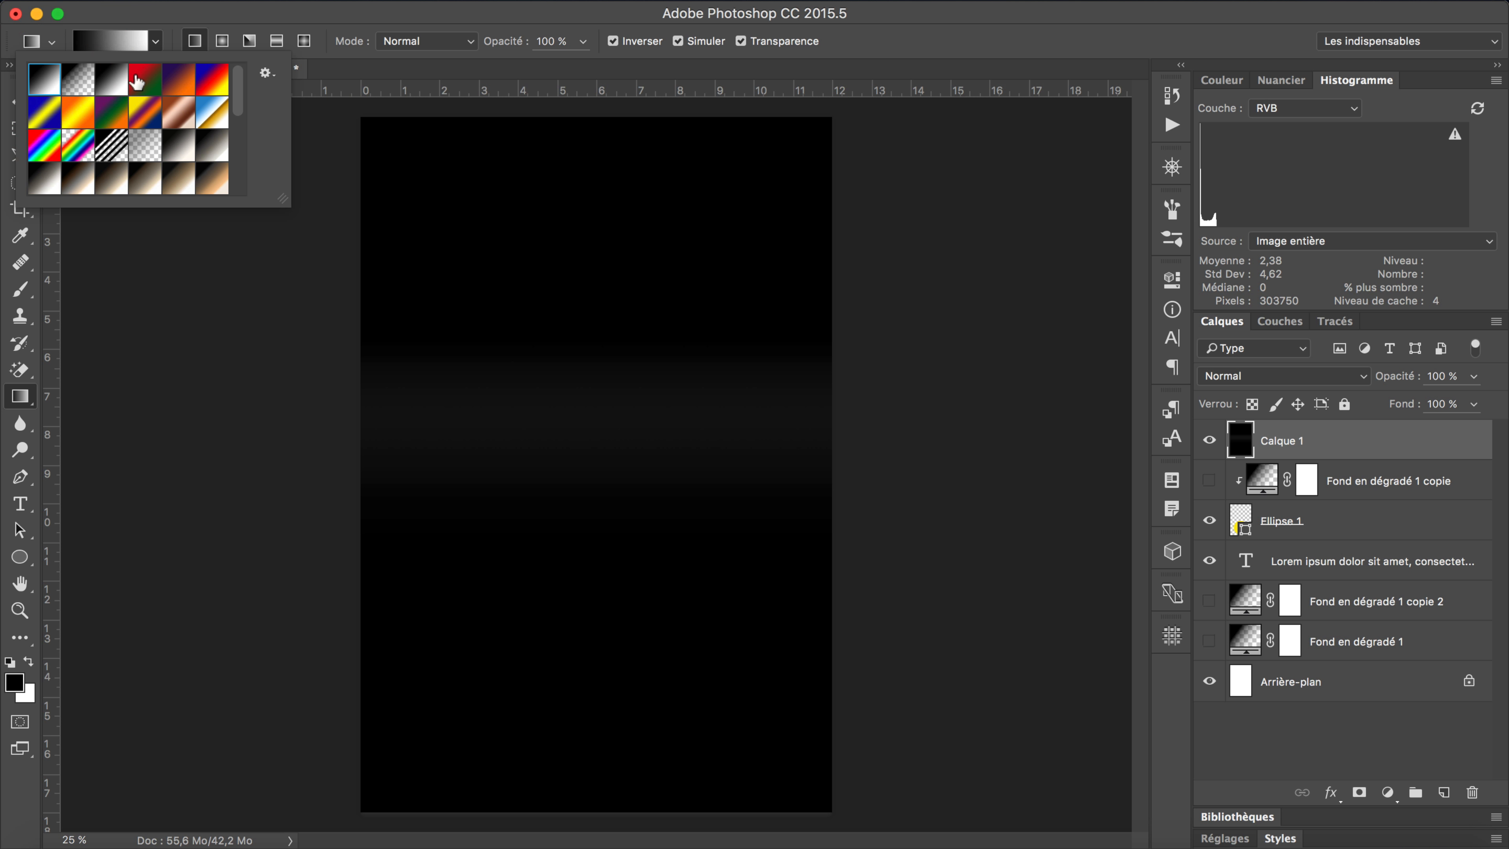
{"action": "left_click", "coordinate": [880, 43]}
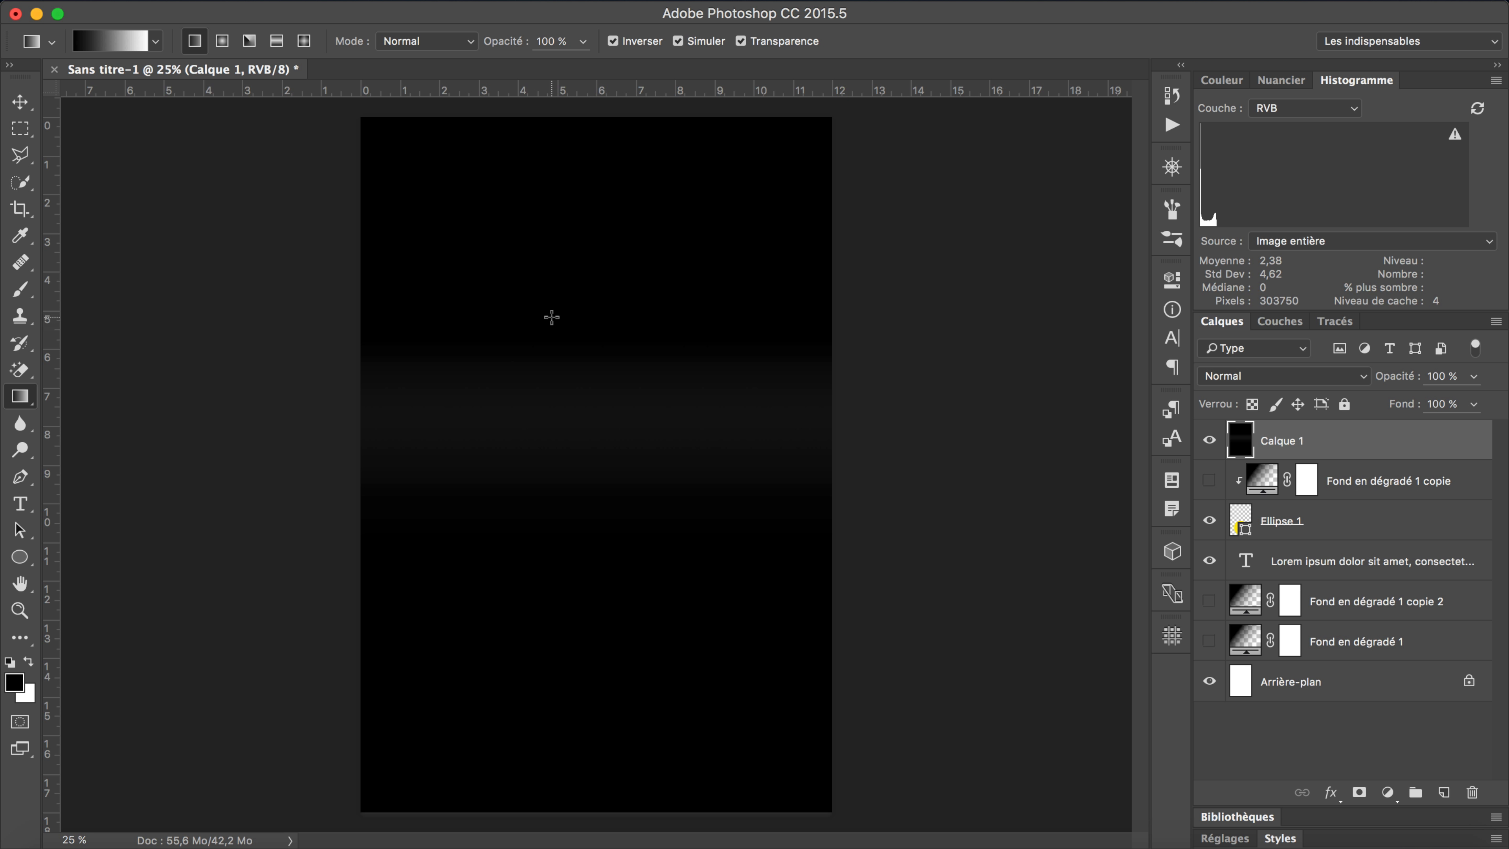
{"action": "key", "text": "shift"}
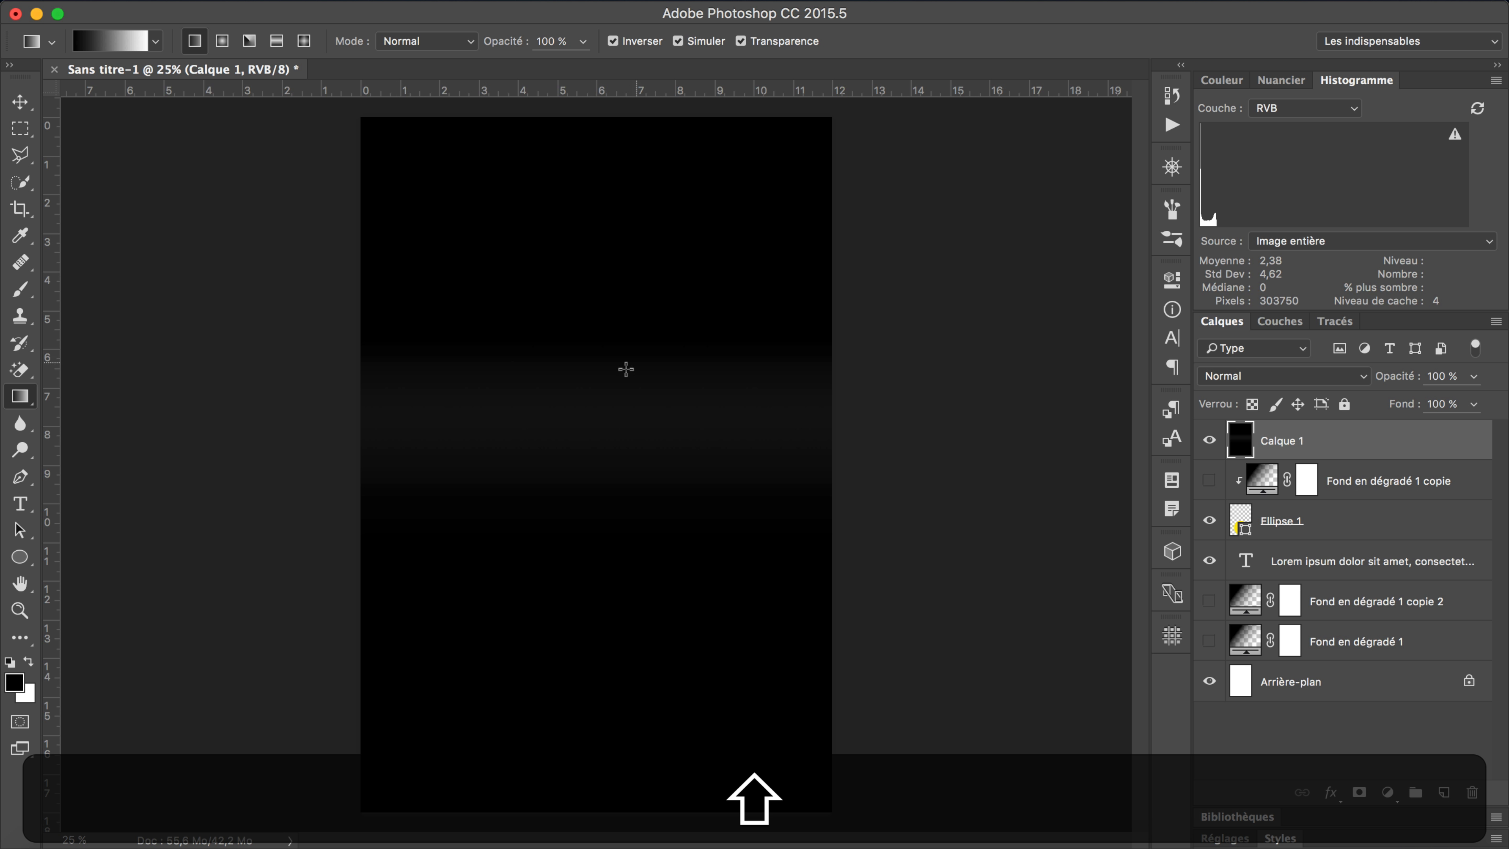
{"action": "left_click_drag", "start_coordinate": [606, 444], "coordinate": [597, 549]}
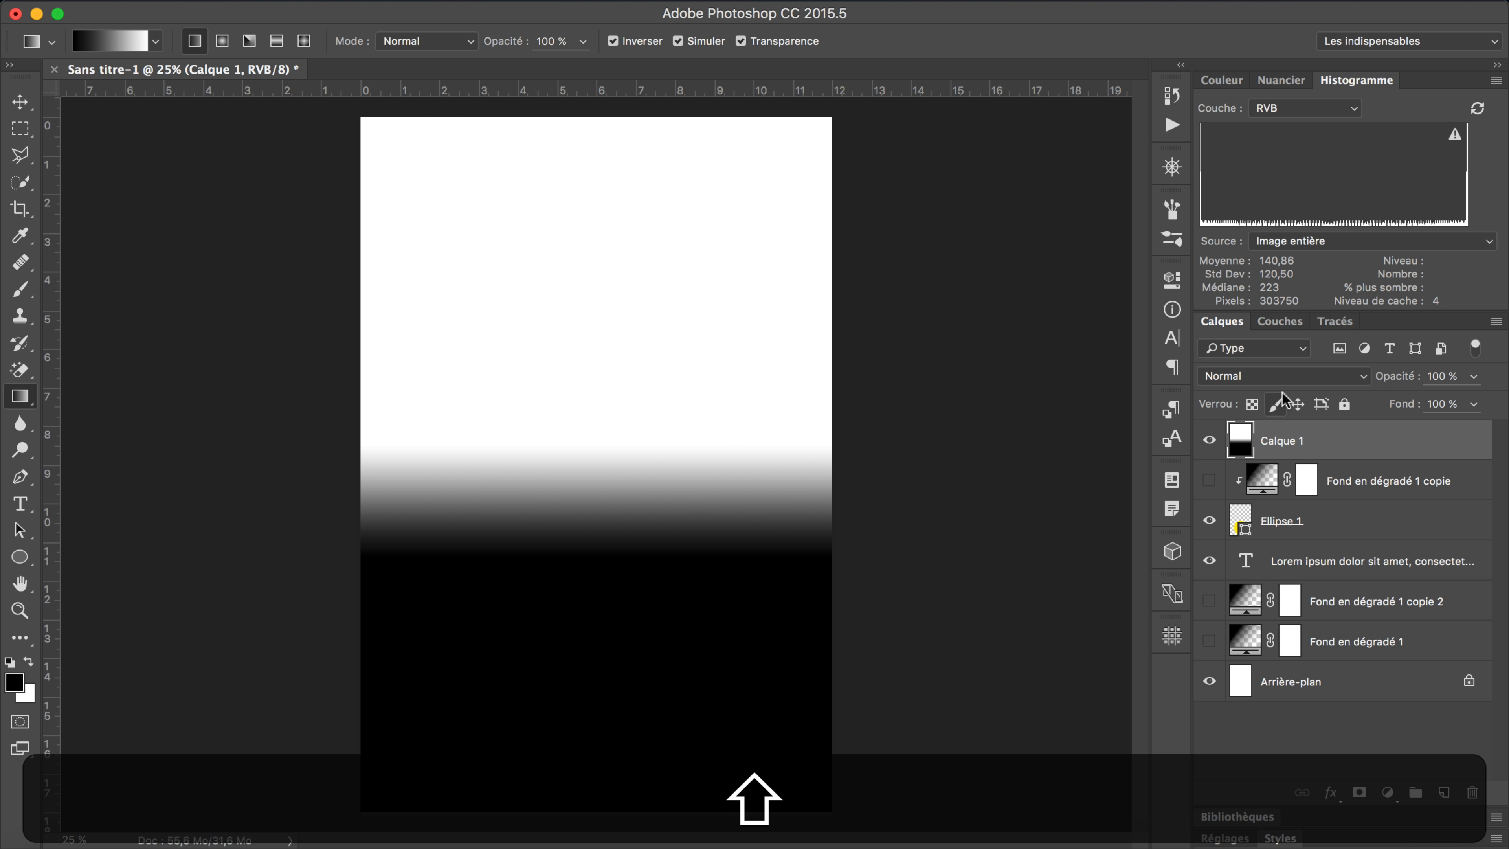
Set Calque 1's blend mode to Produit and move its gradient with the Move tool, first up, then down over the ellipse's lower part
{"action": "left_click", "coordinate": [1299, 376]}
{"action": "left_click", "coordinate": [1272, 432]}
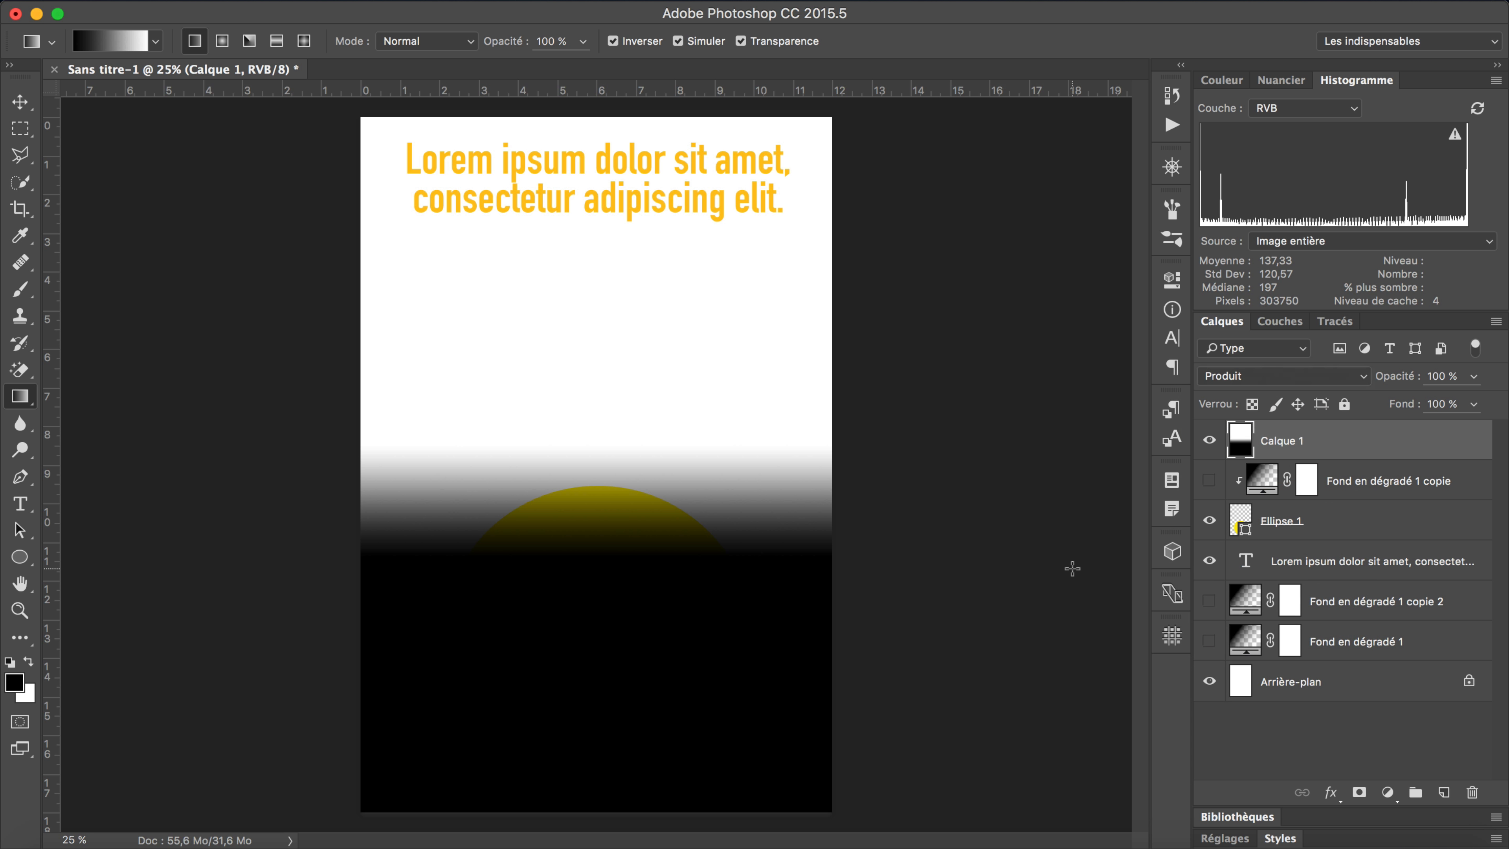
{"action": "left_click", "coordinate": [19, 102]}
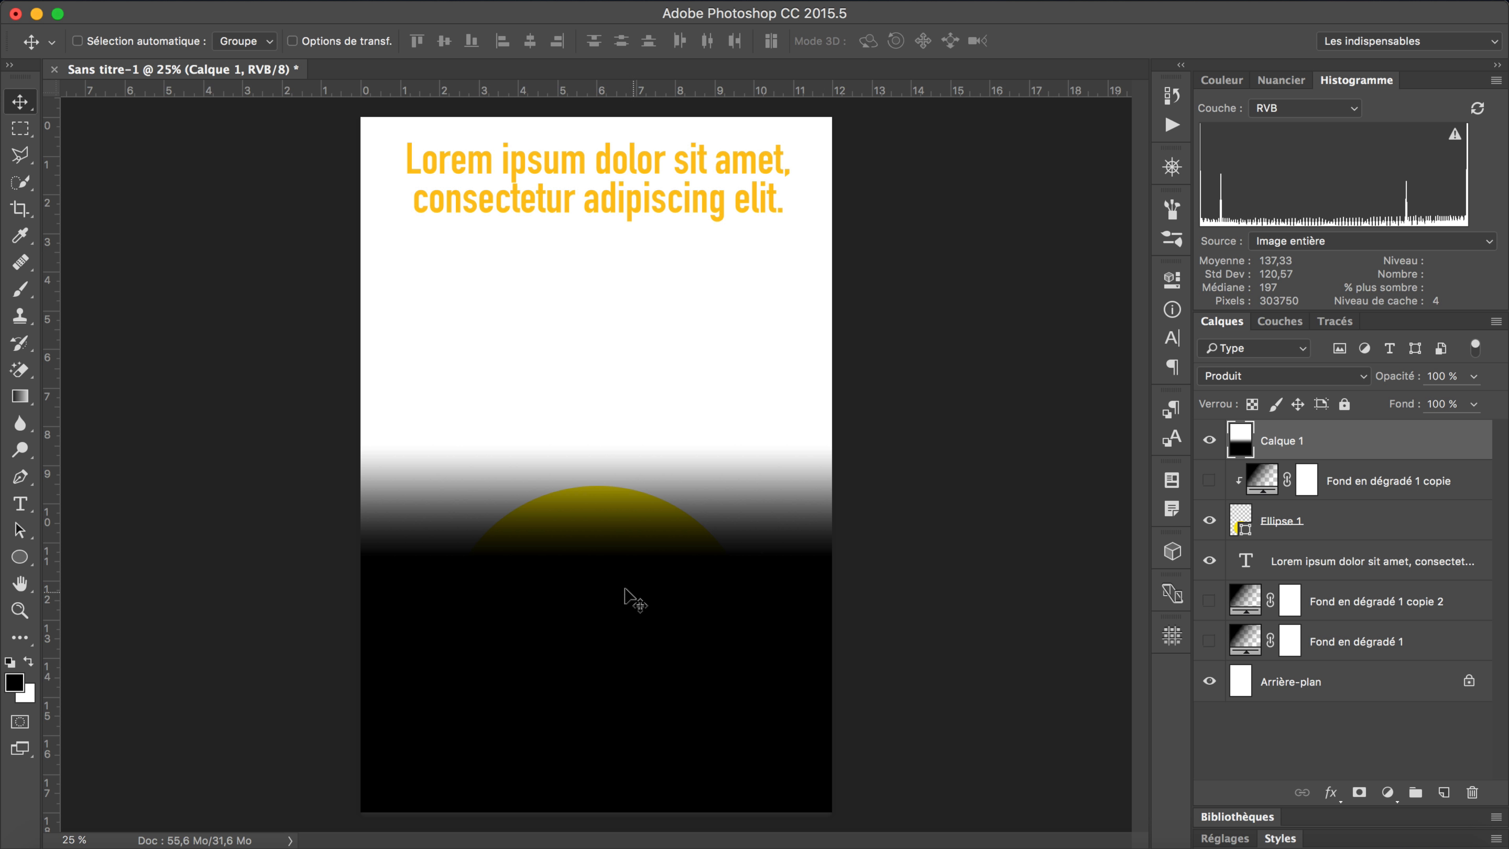
{"action": "left_click_drag", "start_coordinate": [579, 577], "coordinate": [539, 345]}
{"action": "left_click_drag", "start_coordinate": [435, 549], "coordinate": [606, 747]}
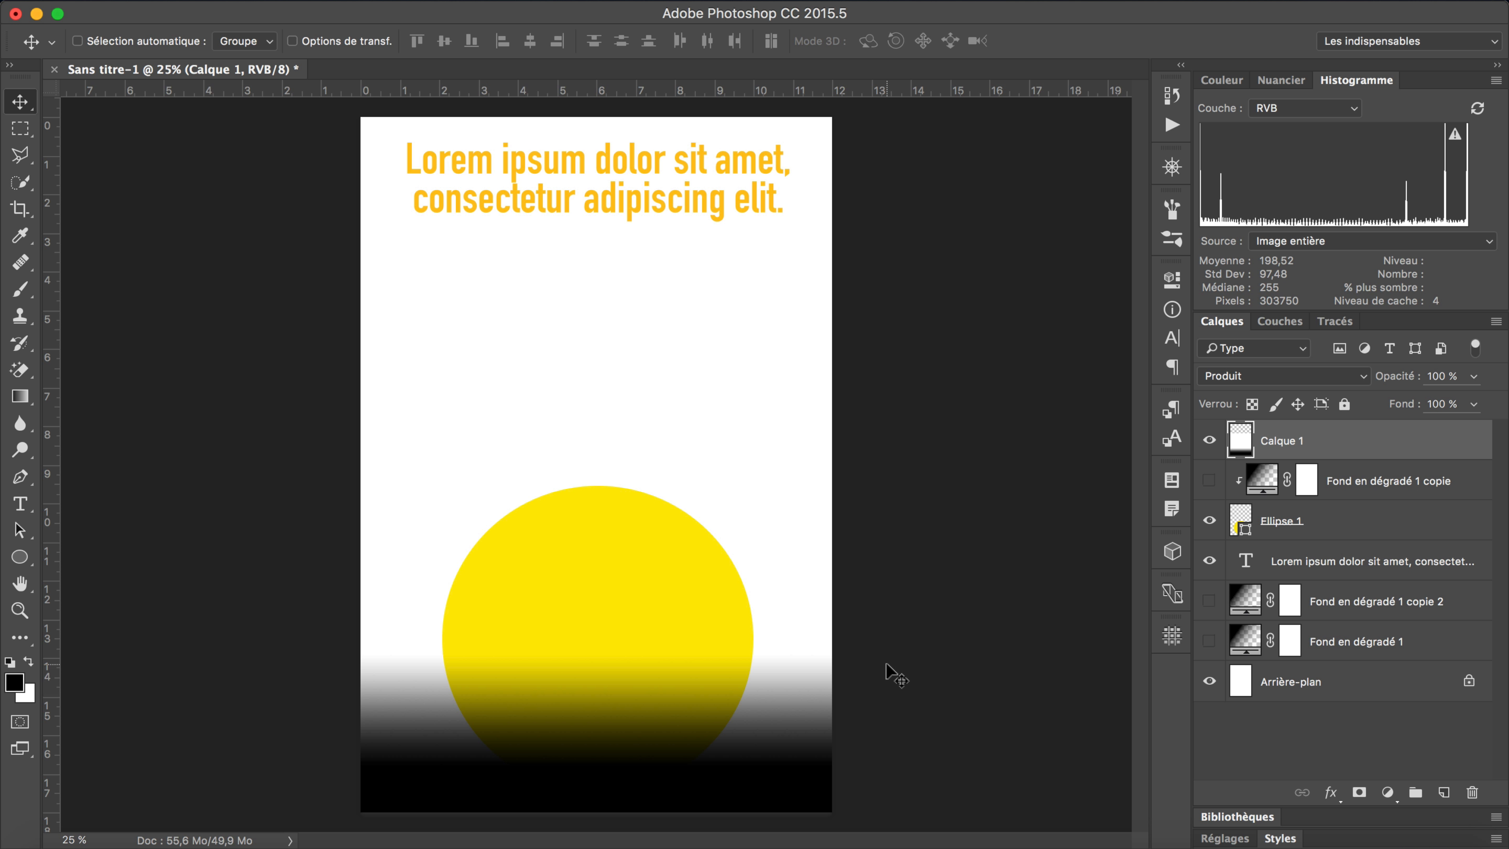
Delete Calque 1 and add a layer mask to the Ellipse 1 layer
{"action": "left_click_drag", "start_coordinate": [1334, 447], "coordinate": [1472, 792]}
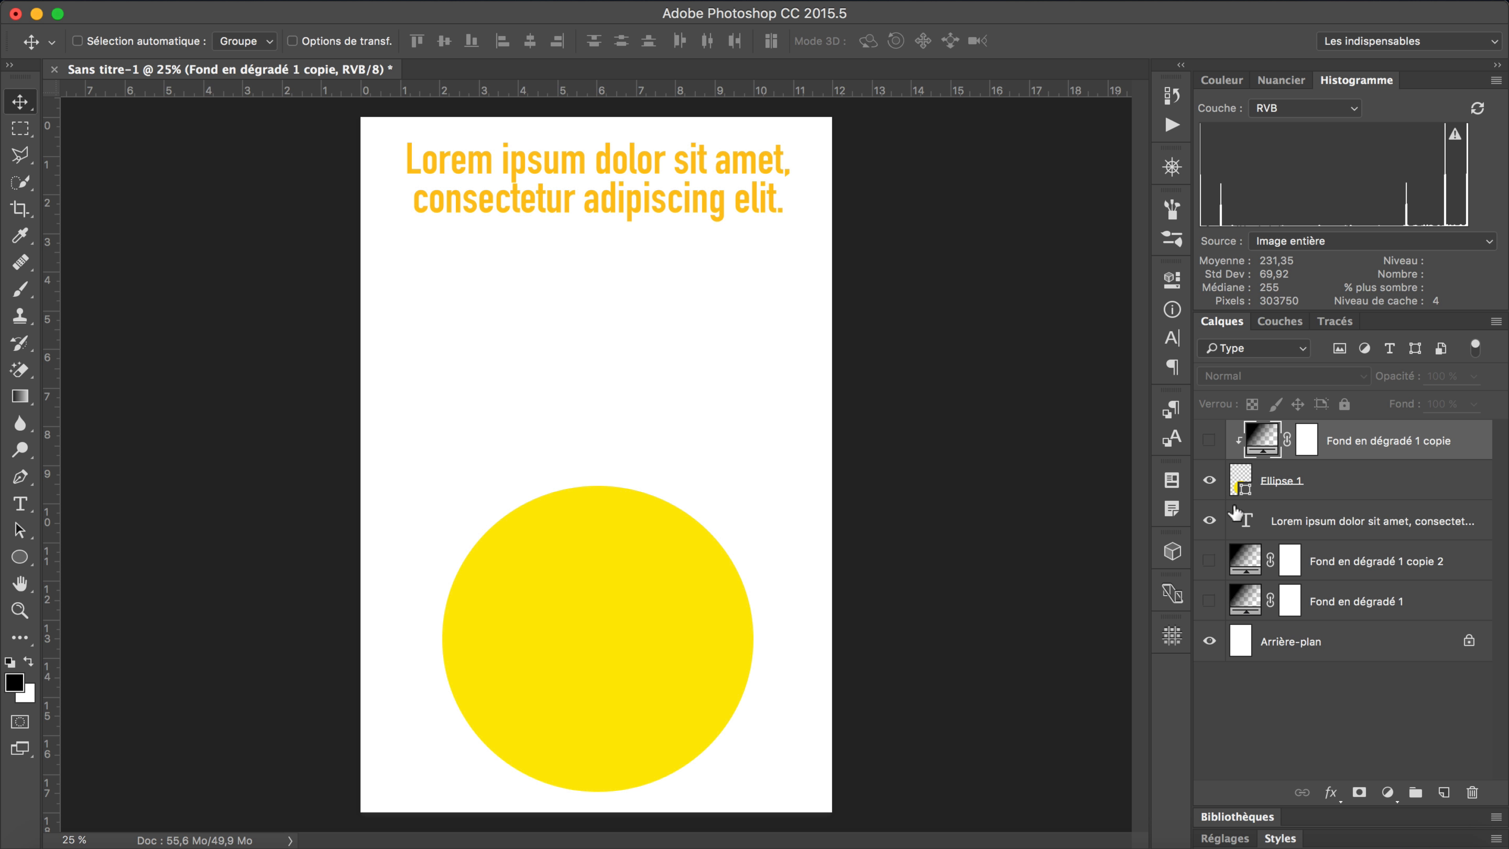
{"action": "left_click", "coordinate": [1426, 475]}
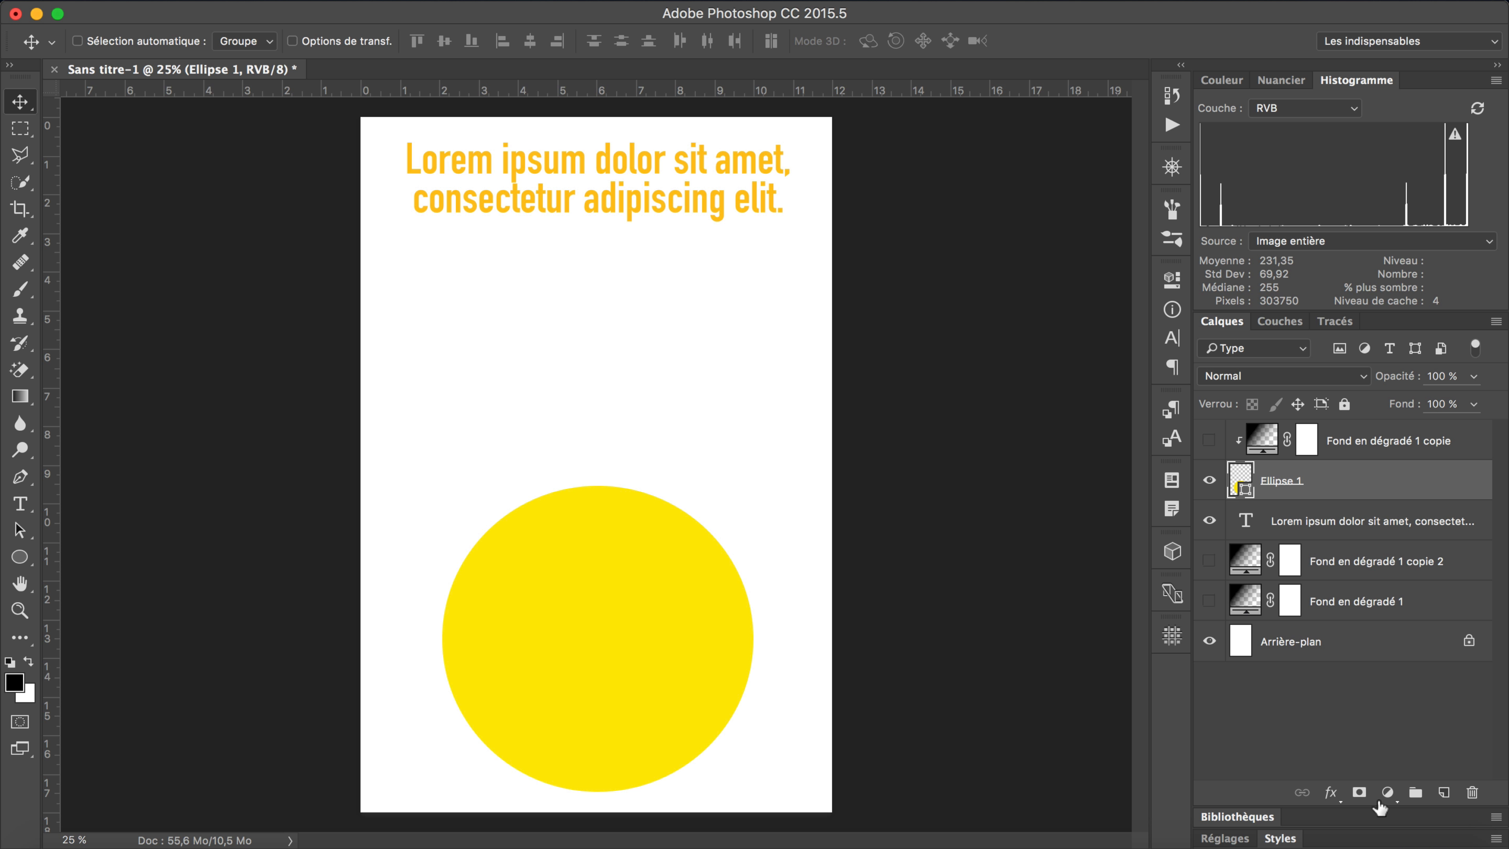
{"action": "left_click", "coordinate": [1360, 793]}
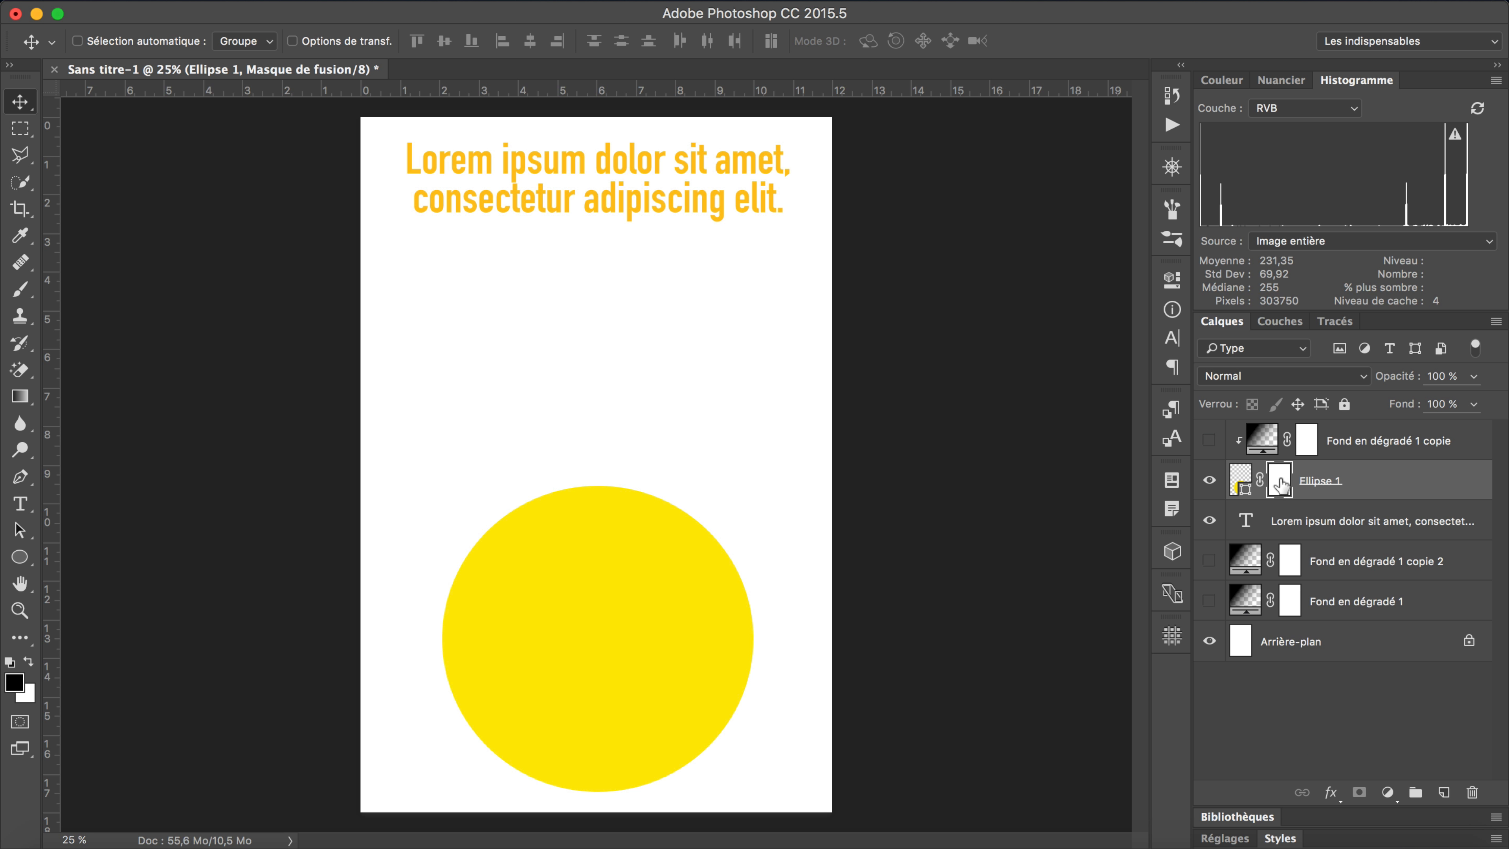
Draw linear gradients on the Ellipse 1 mask: one horizontal, one short vertical, and a final long vertical one fading the ellipse out downward
{"action": "left_click", "coordinate": [21, 397]}
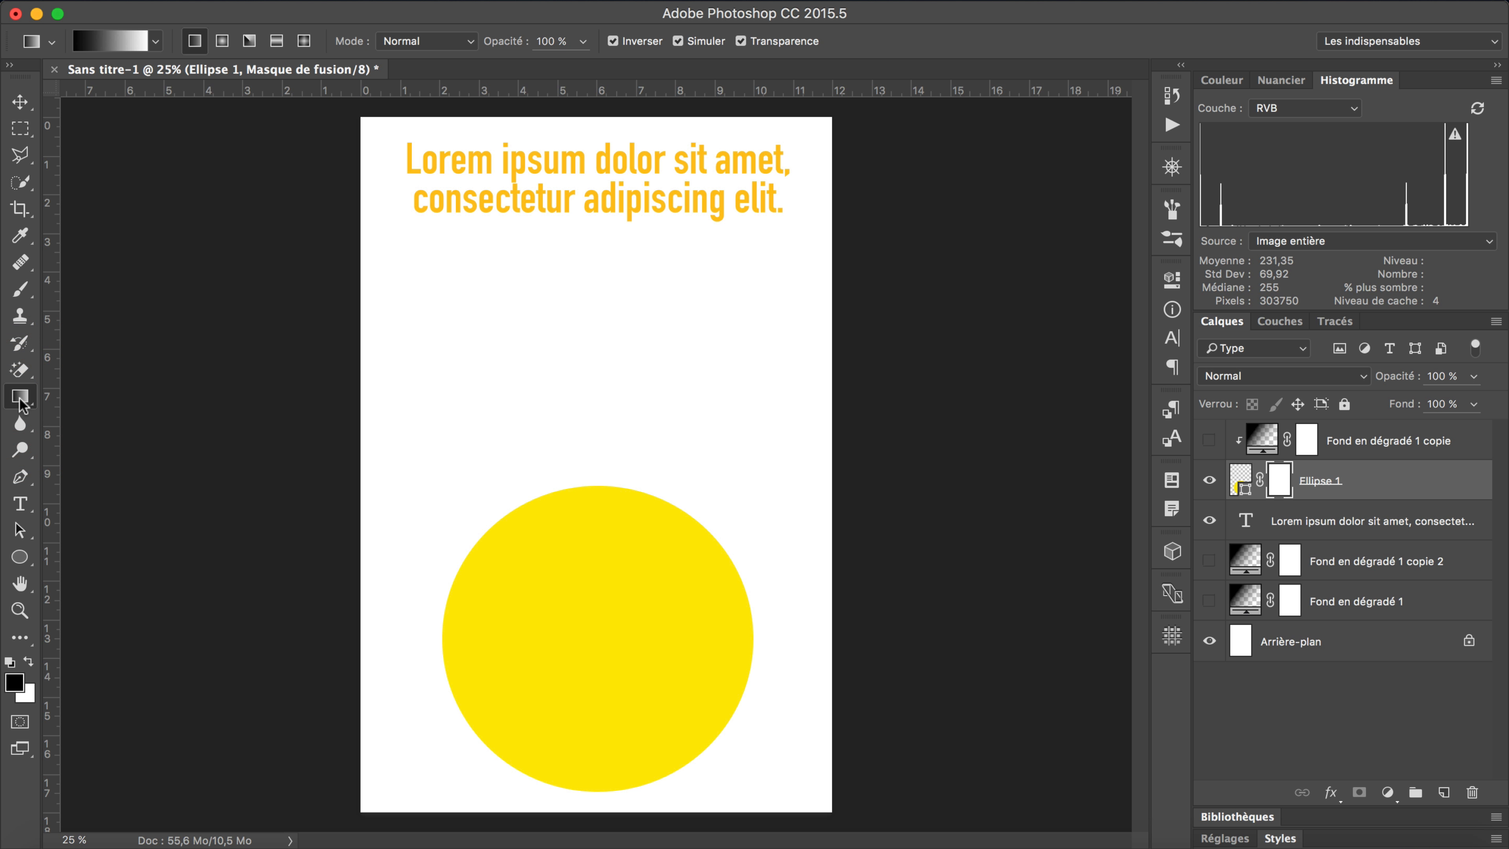
{"action": "left_click_drag", "start_coordinate": [551, 645], "coordinate": [657, 637]}
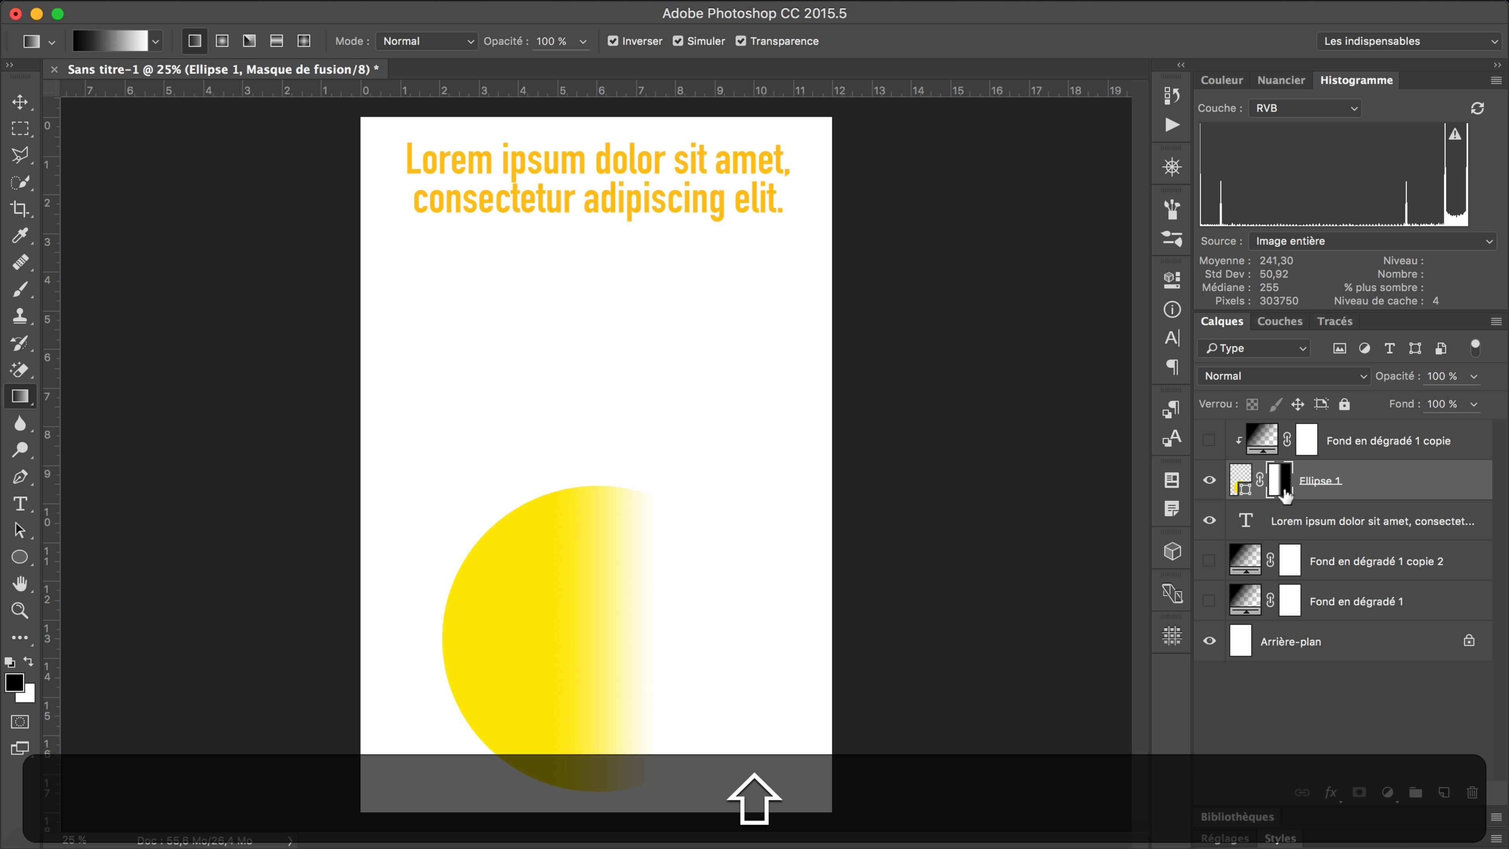
{"action": "left_click_drag", "start_coordinate": [602, 561], "coordinate": [606, 652]}
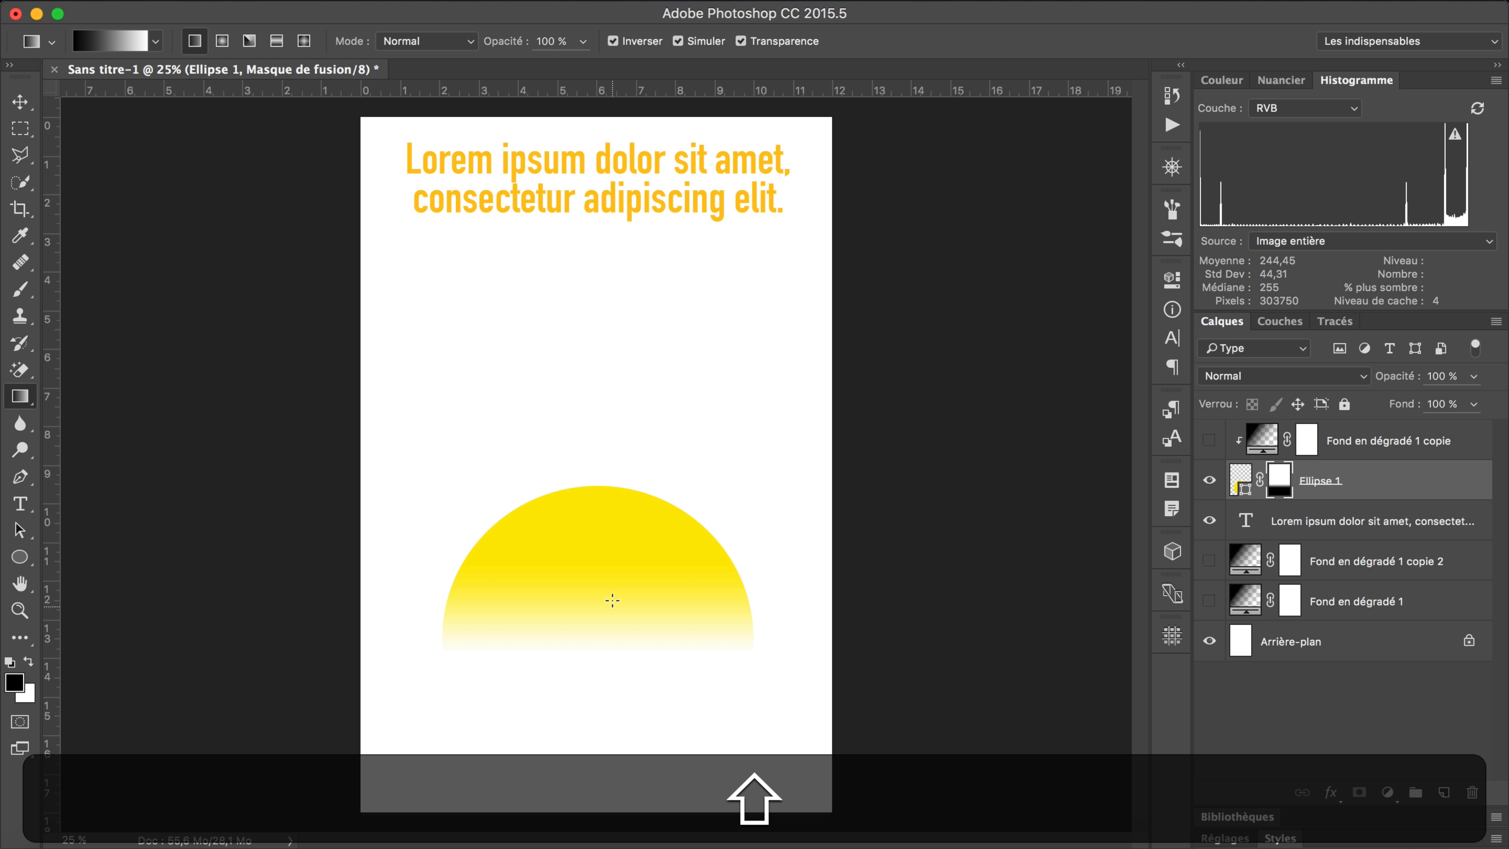
{"action": "left_click_drag", "start_coordinate": [597, 515], "coordinate": [594, 727]}
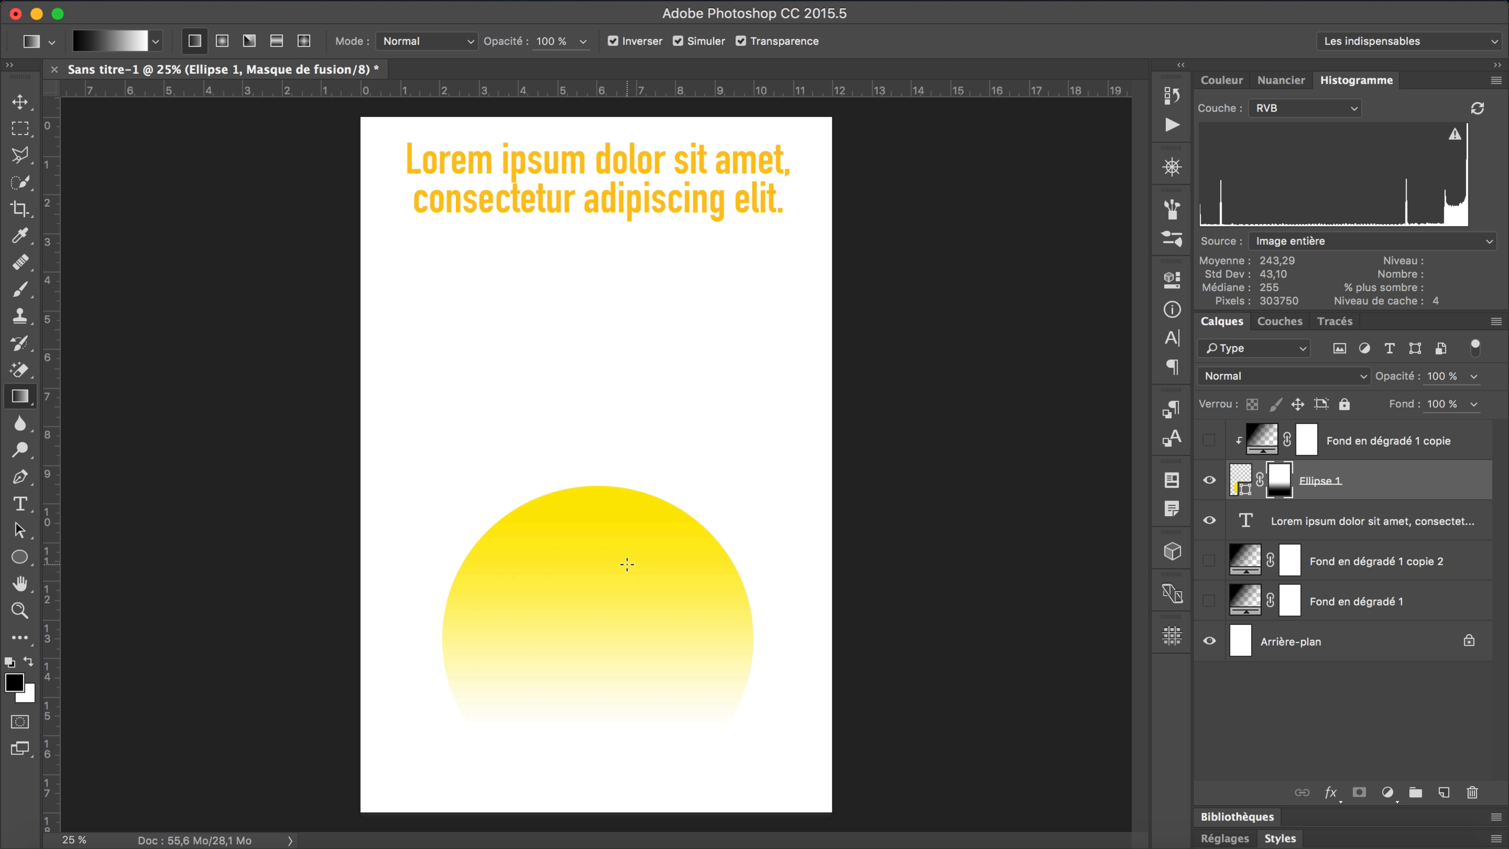